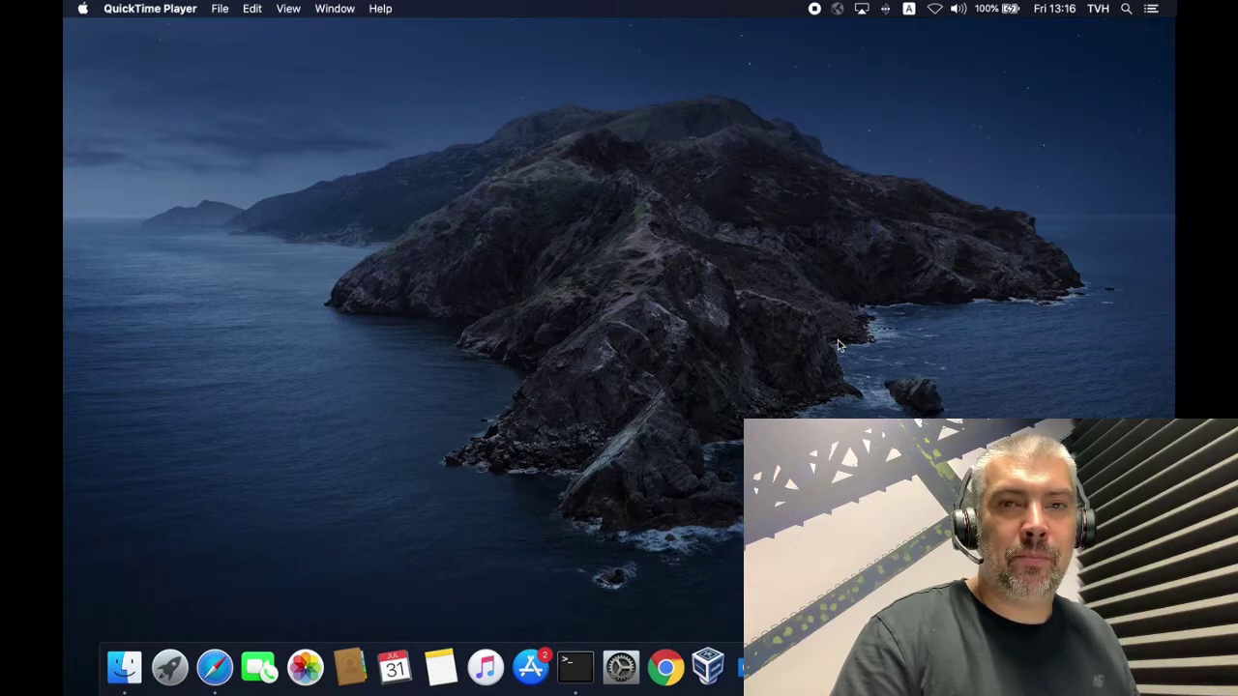
Move past the Mac editor and Google page Spaces to the full-screen Windows 10 VM.
key(ctrl+Right)
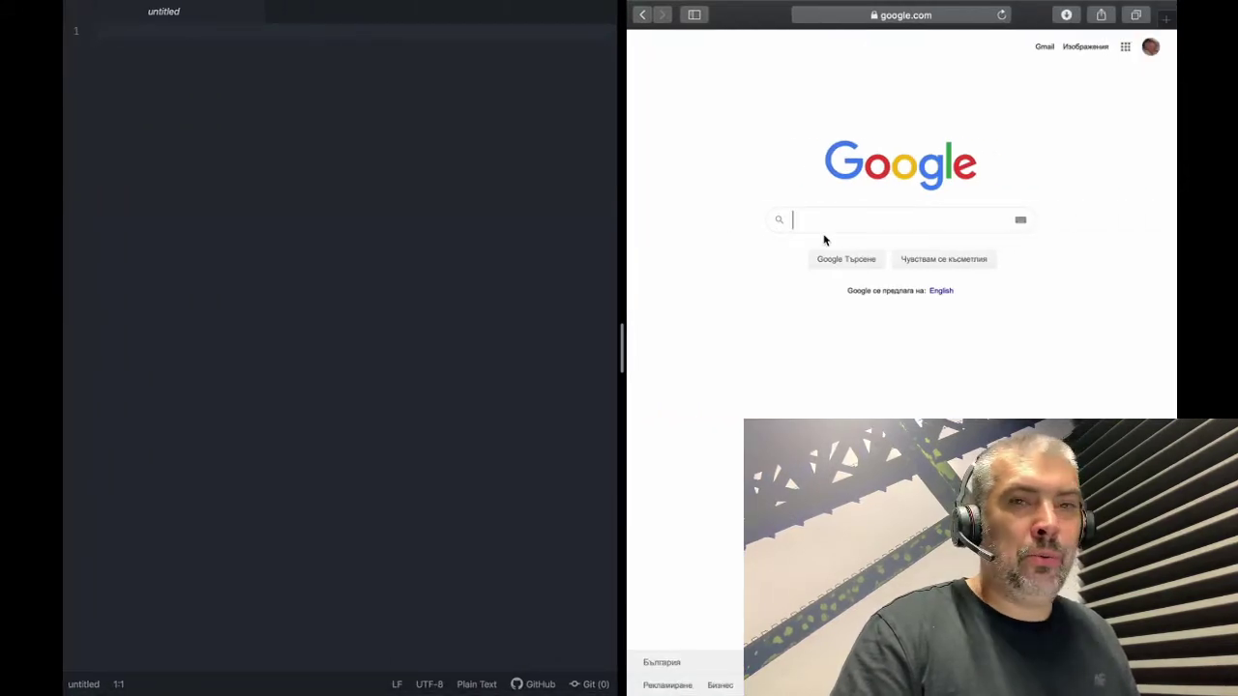
click(351, 39)
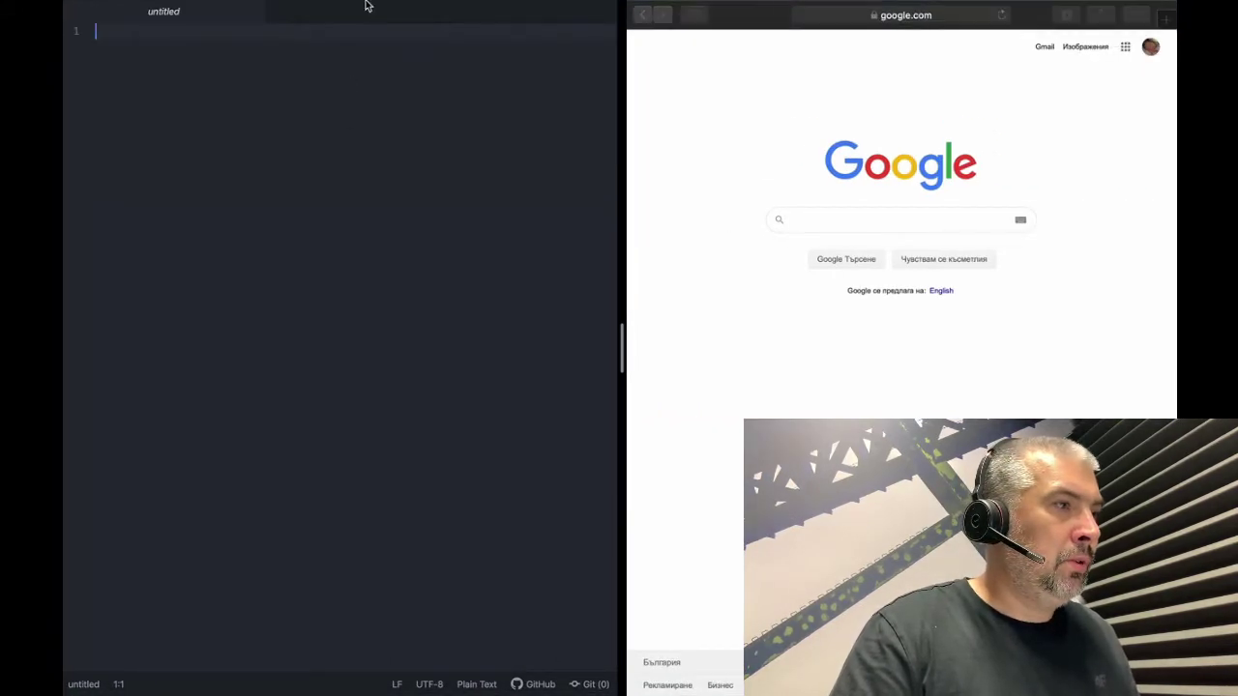
mouse_move(367, 7)
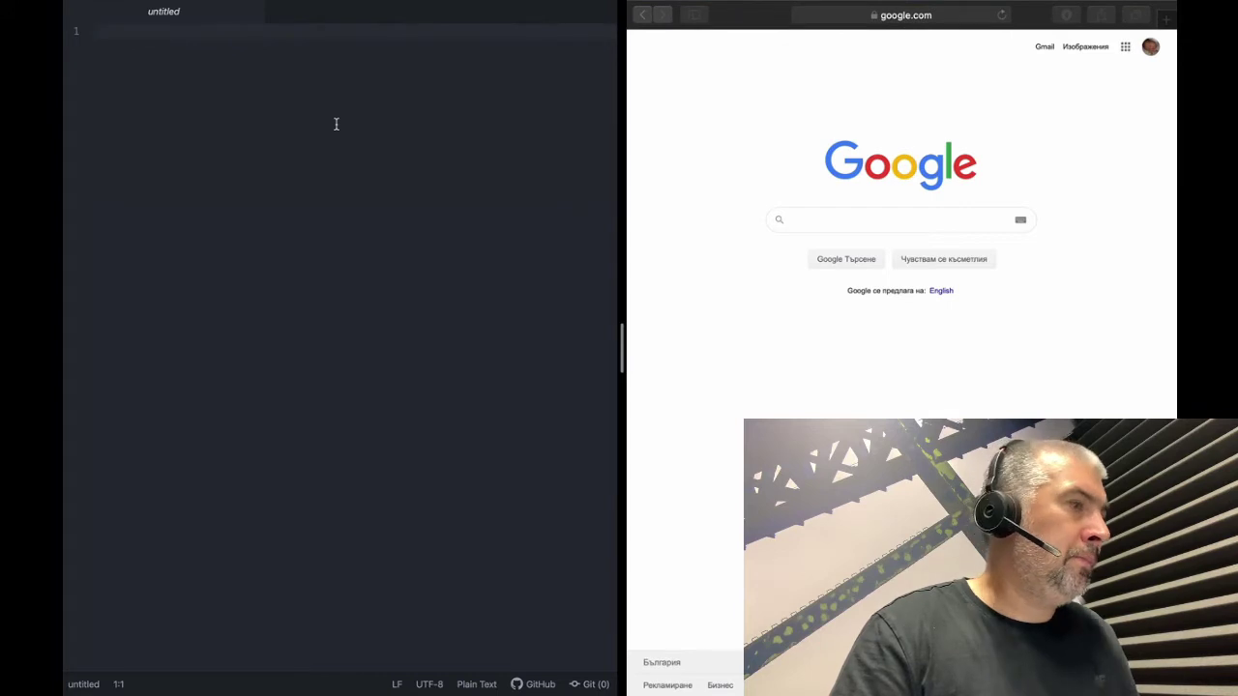
click(720, 221)
mouse_move(780, 6)
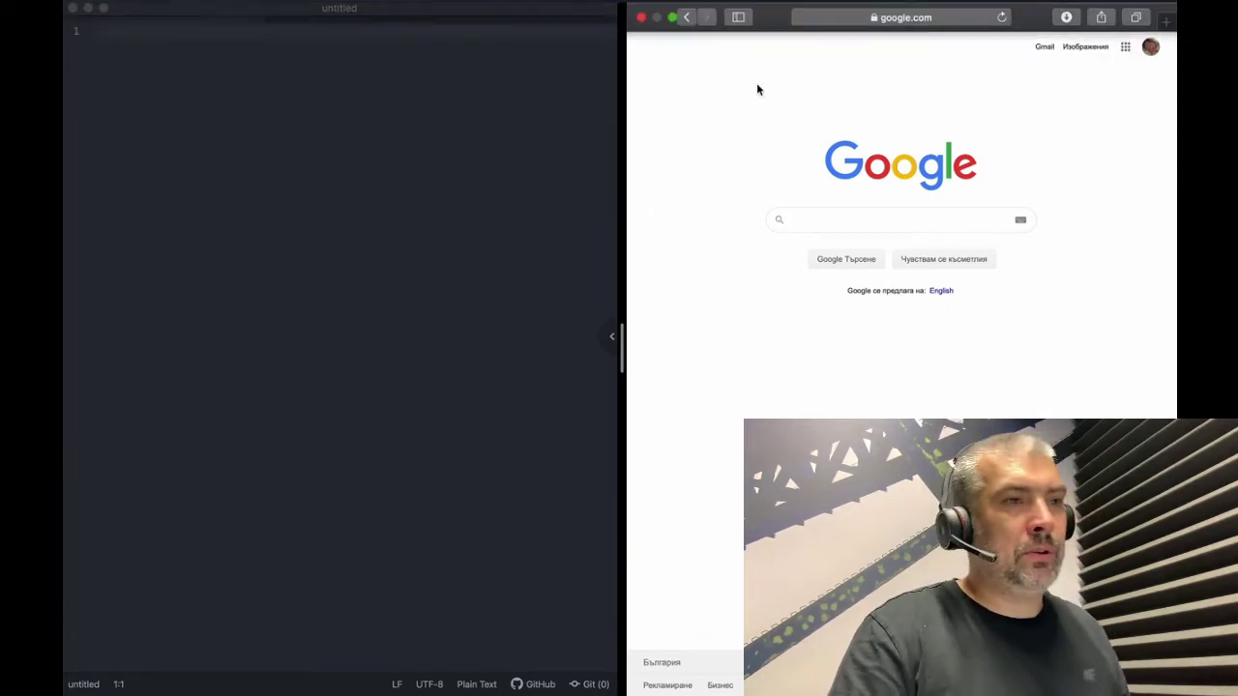
key(ctrl+Right)
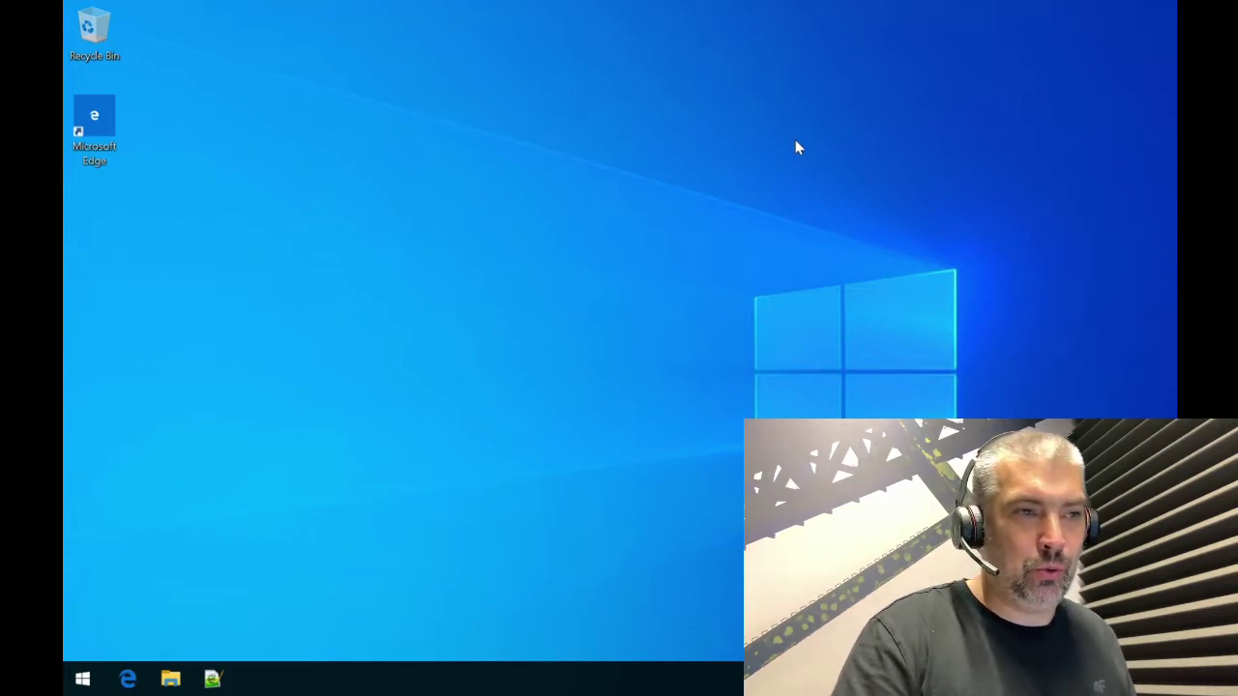
Launch Microsoft Edge and search Bing for 'milestone download'.
click(127, 679)
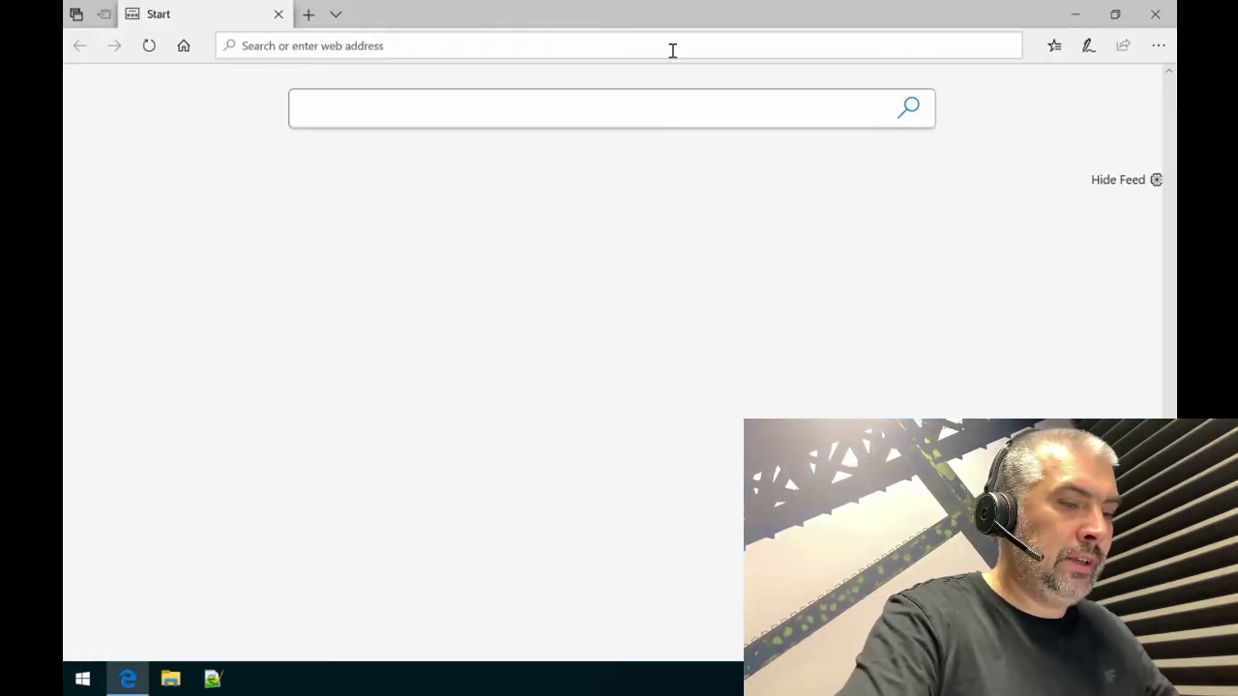
text(milestone )
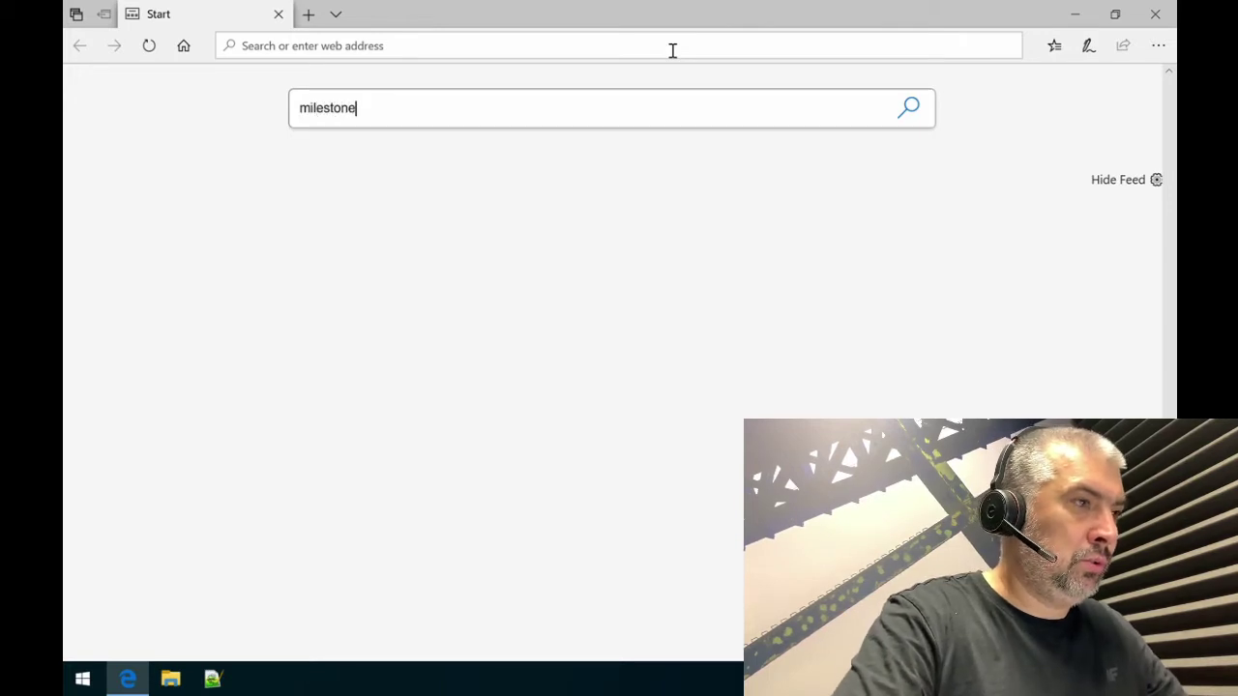
text(download)
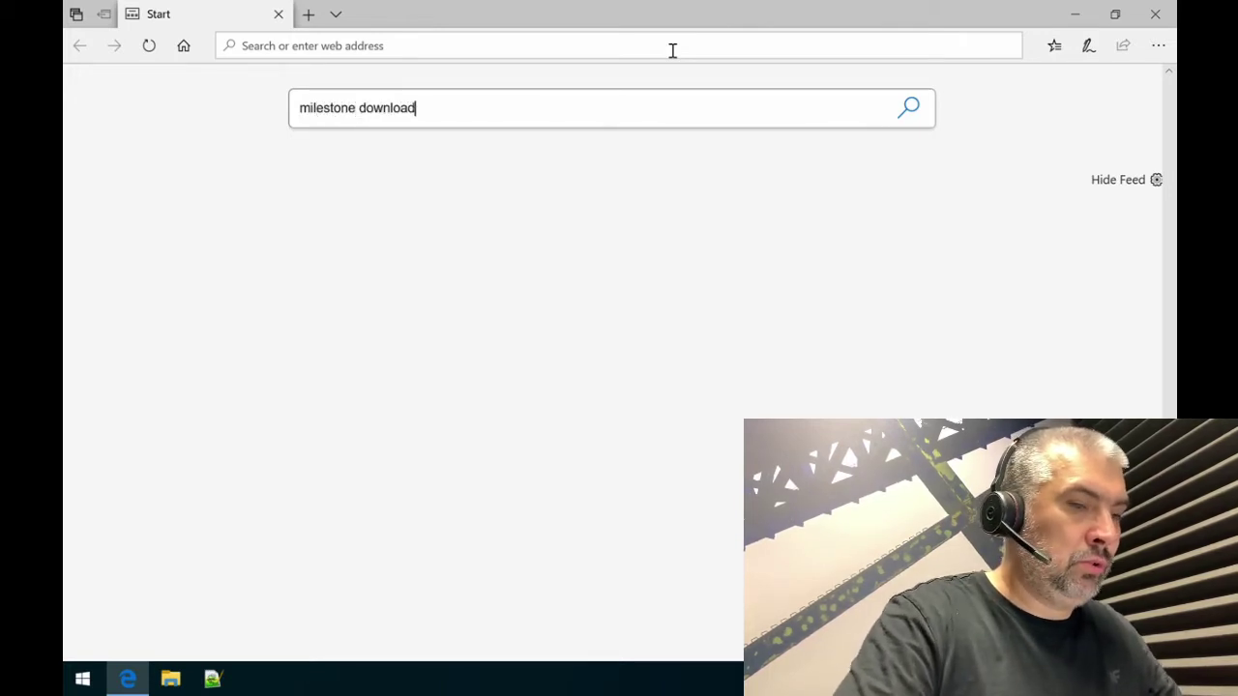
key(Return)
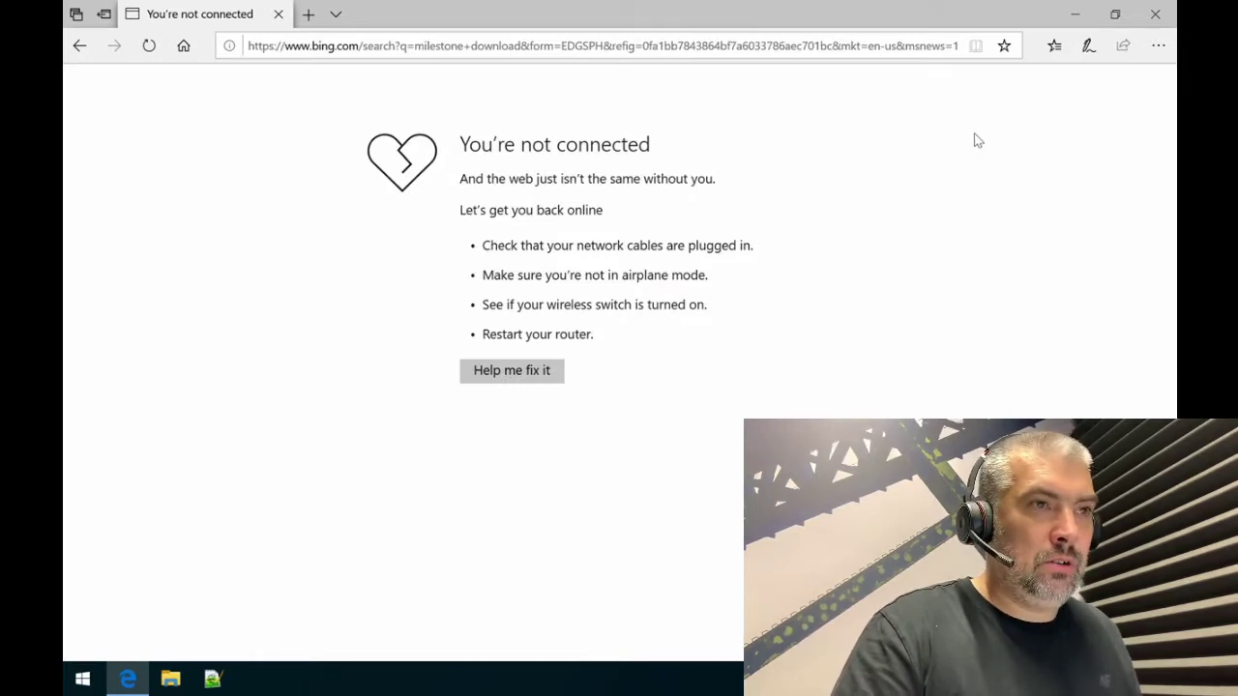
key(ctrl+Left)
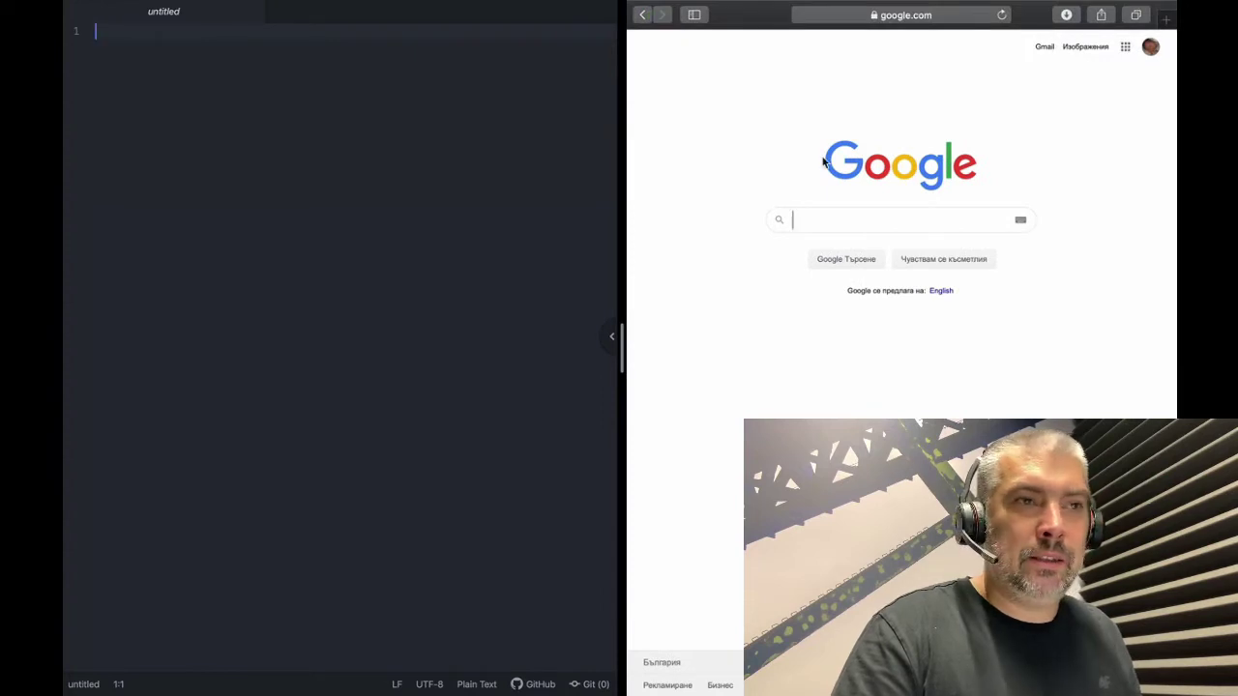
key(ctrl+Right)
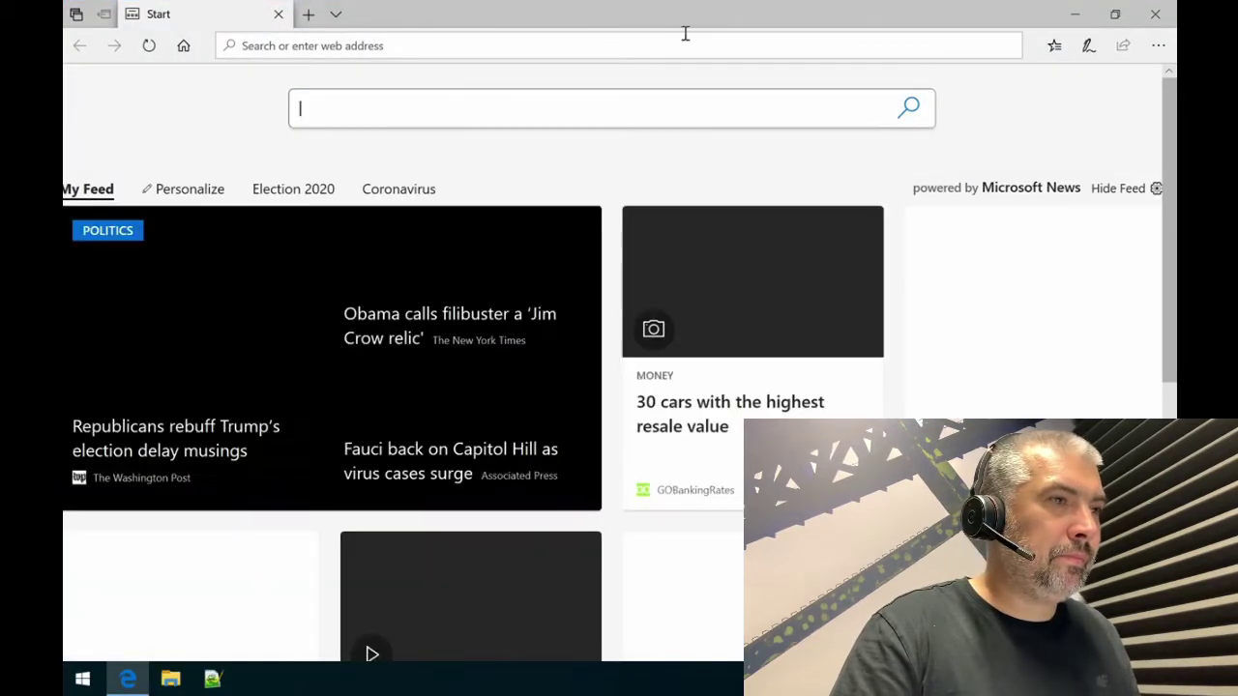
click(666, 42)
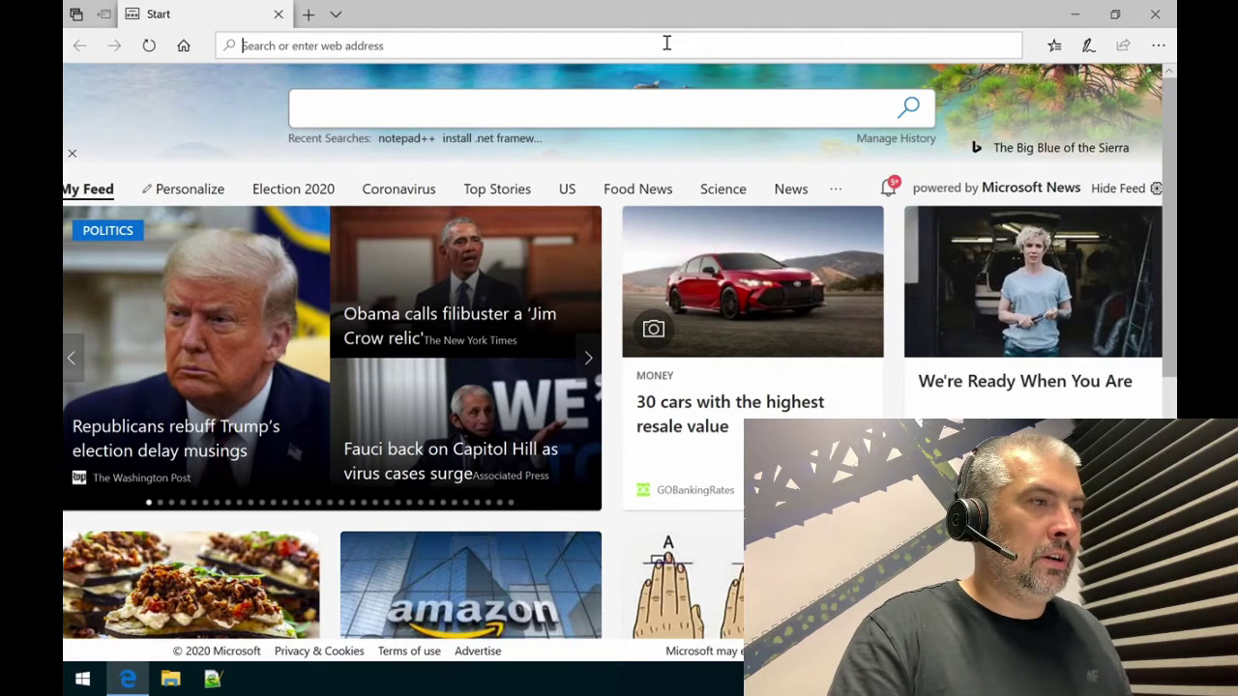
text(mil)
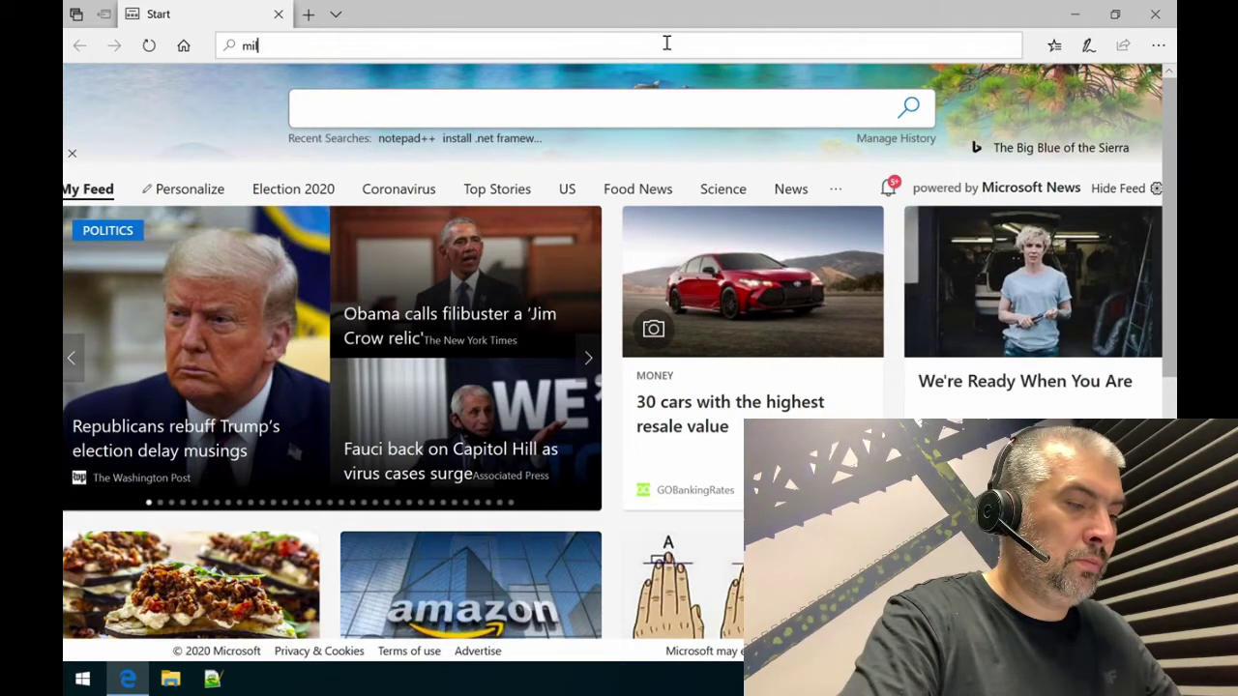
text(estone download)
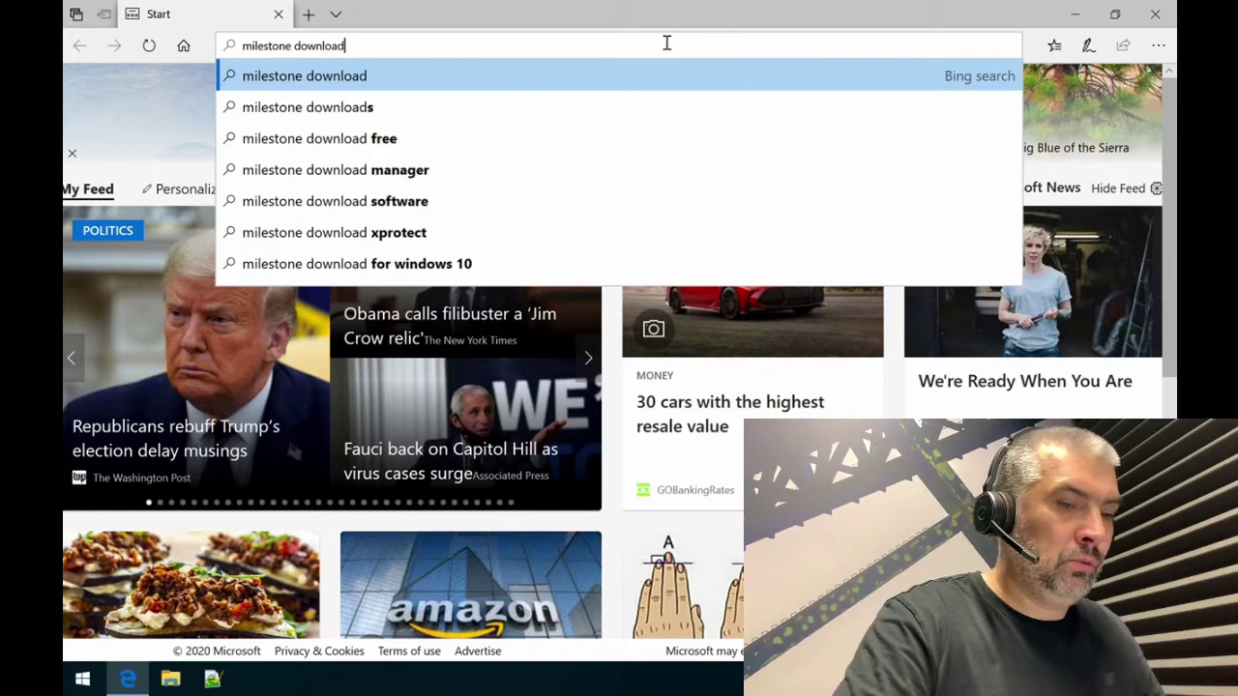
key(Return)
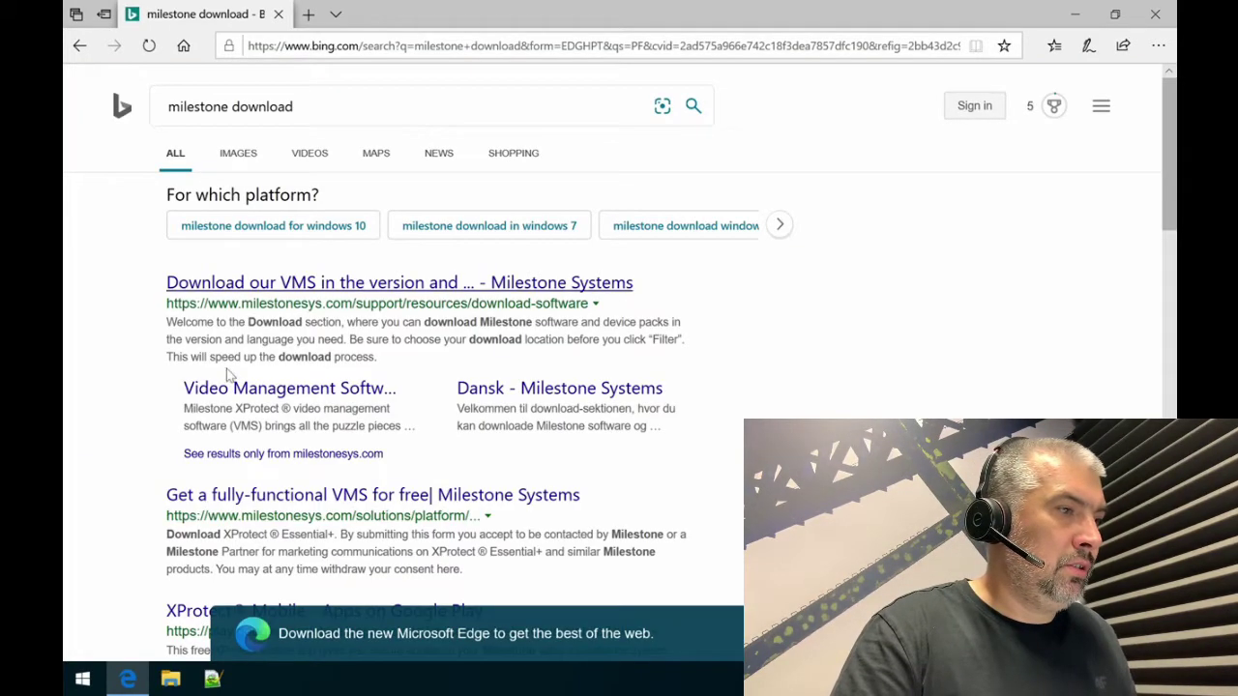
On Milestone's download page, filter to XProtect Essential+ version 2020 R2 (20.2a).
click(250, 288)
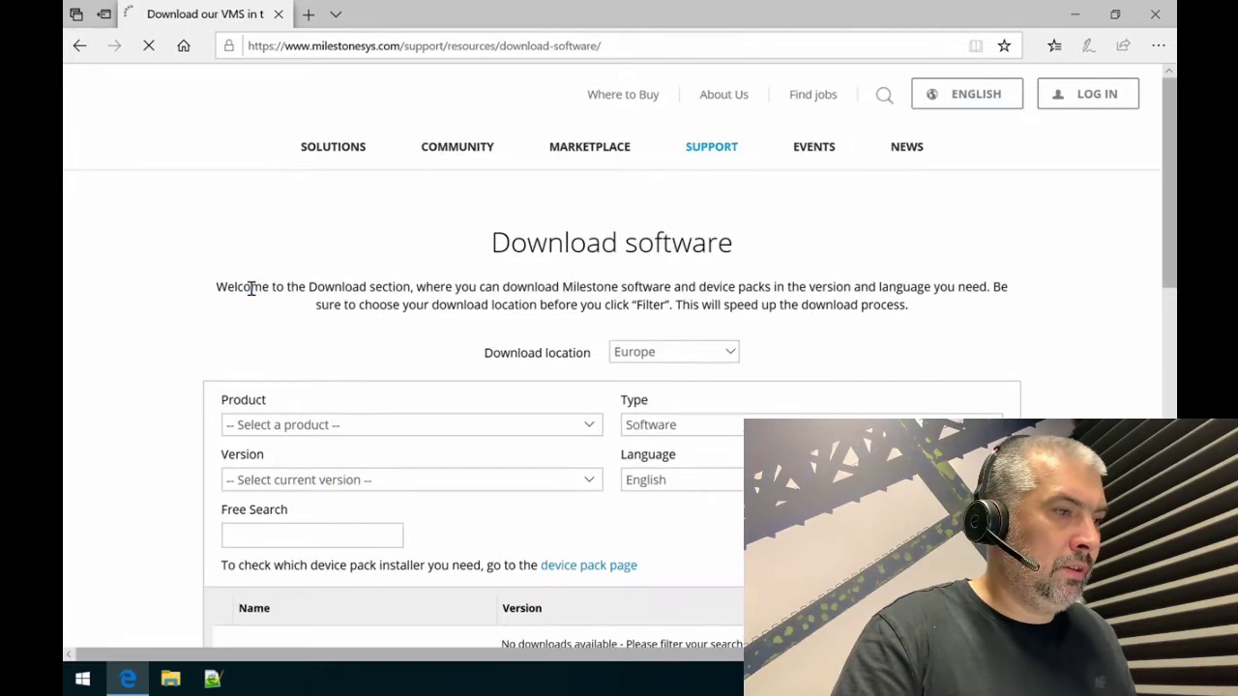
scroll(541, 376, down, 1)
click(535, 345)
click(539, 338)
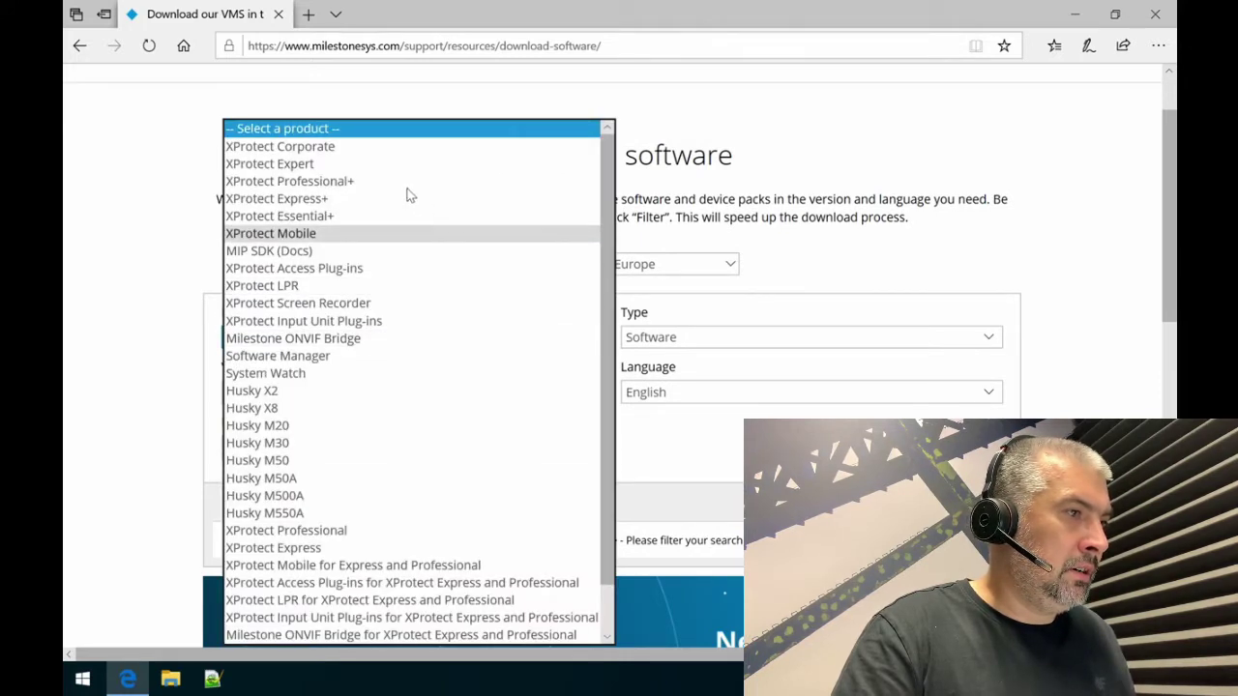
click(322, 218)
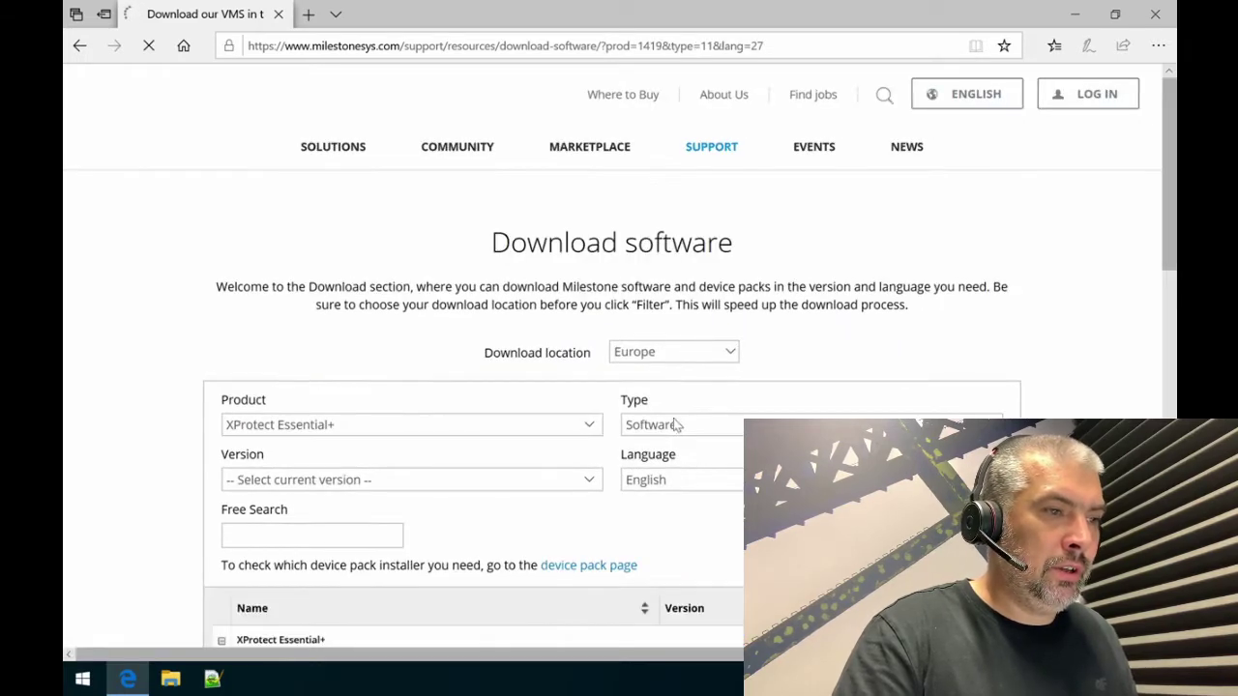
click(630, 431)
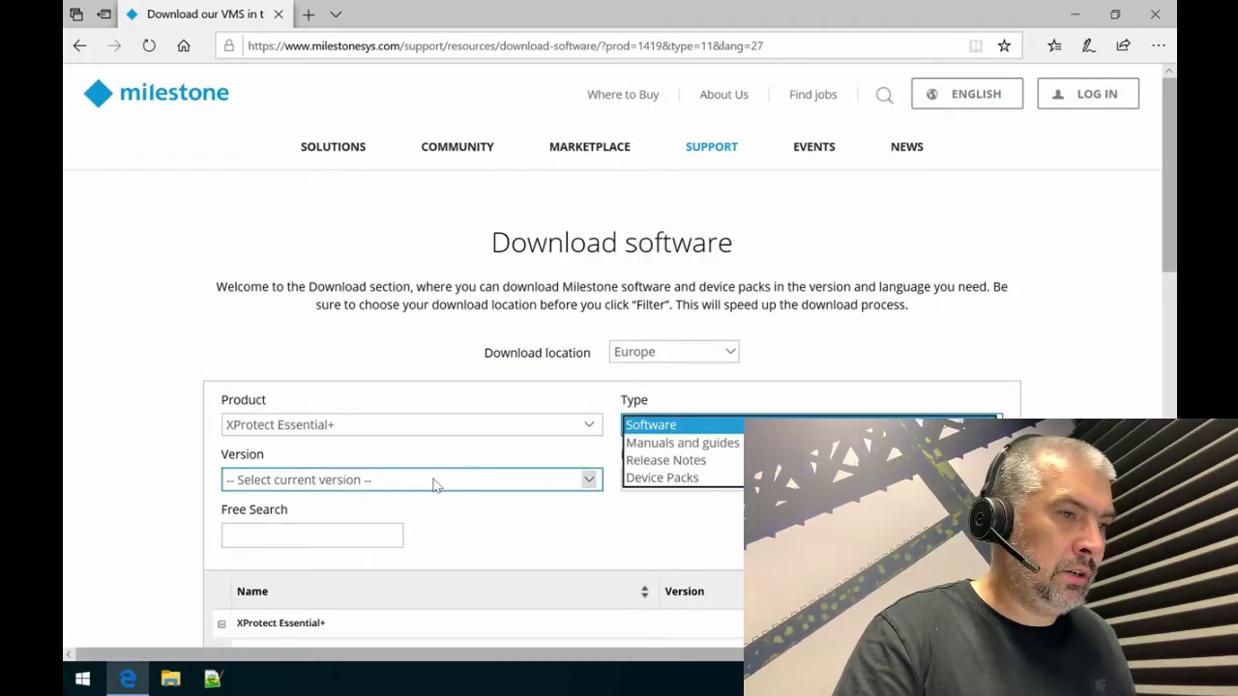
click(434, 486)
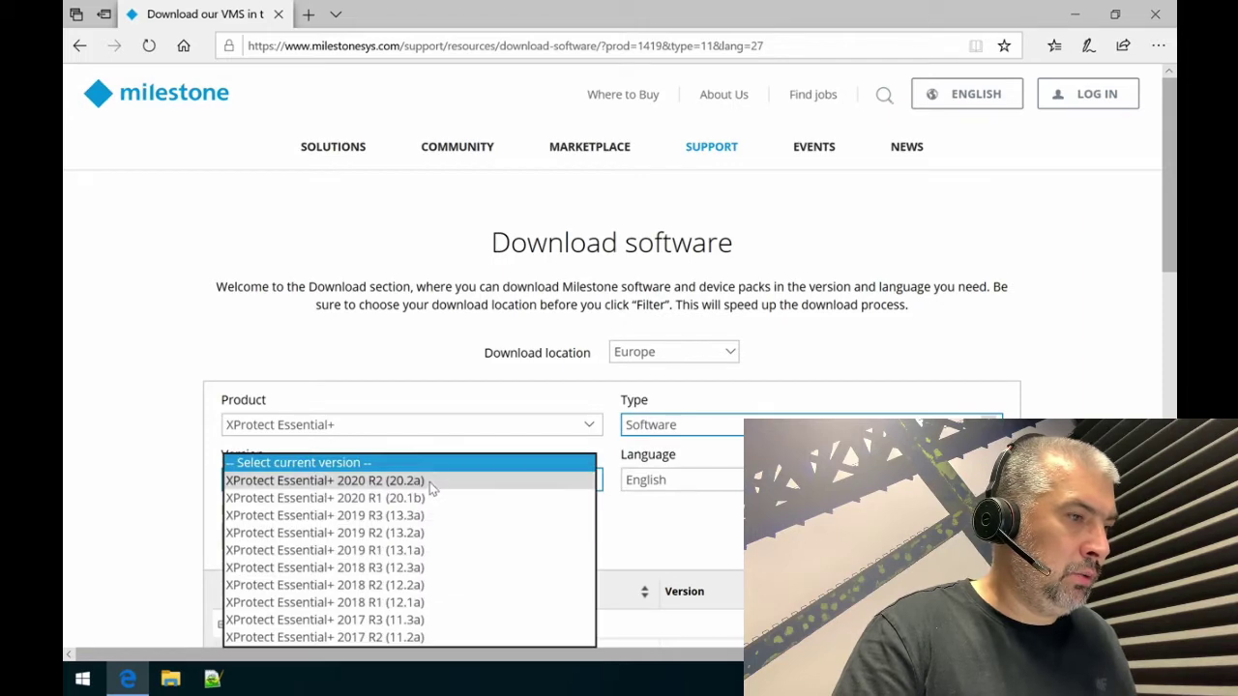
click(398, 486)
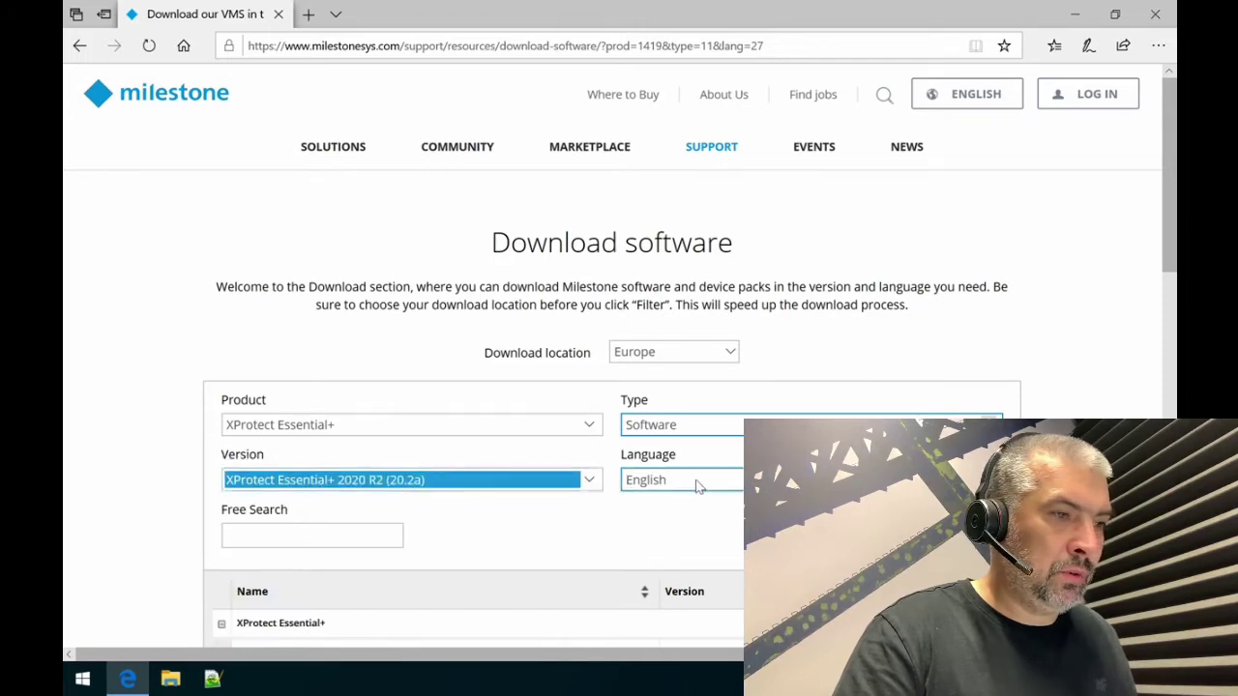
Download and run the 1.8 GB XProtect VMS Products installer.
scroll(663, 481, down, 4)
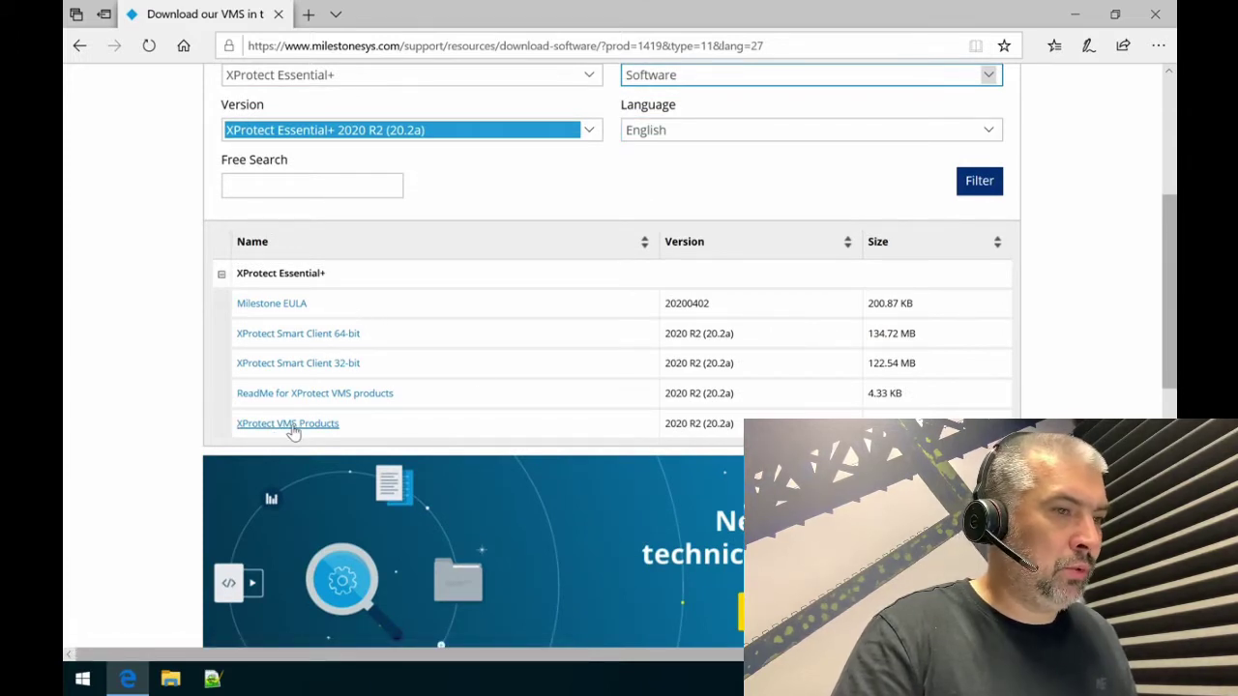
click(291, 428)
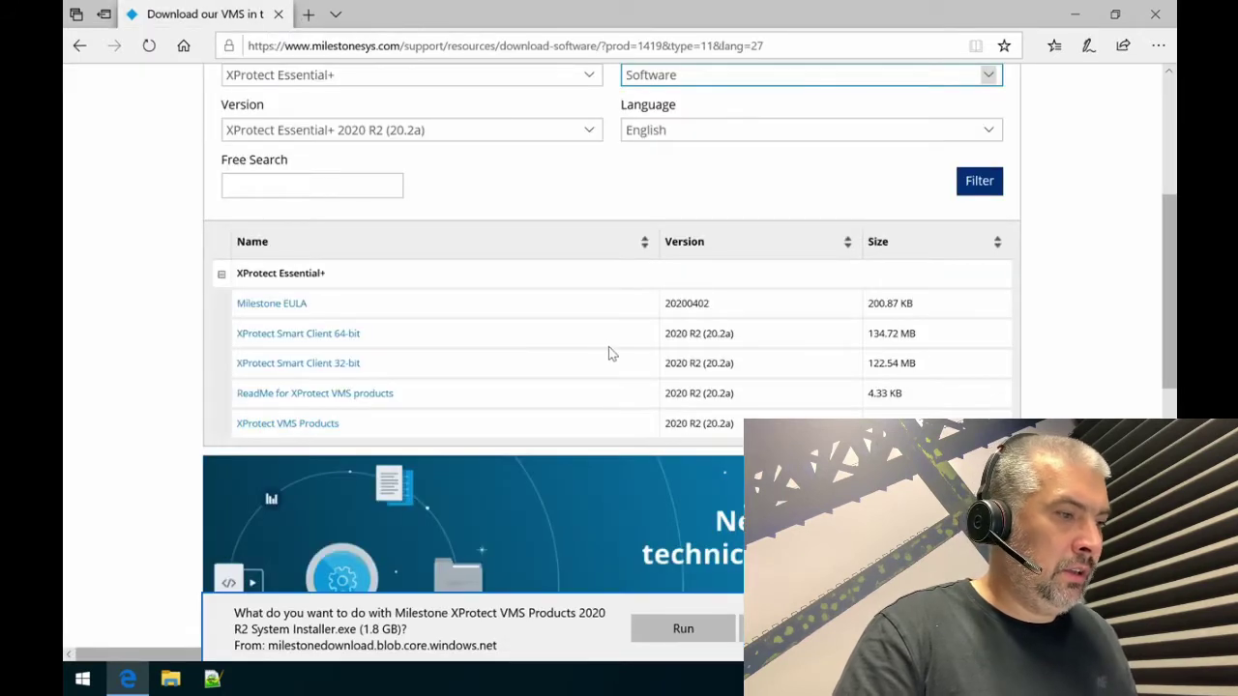
click(683, 628)
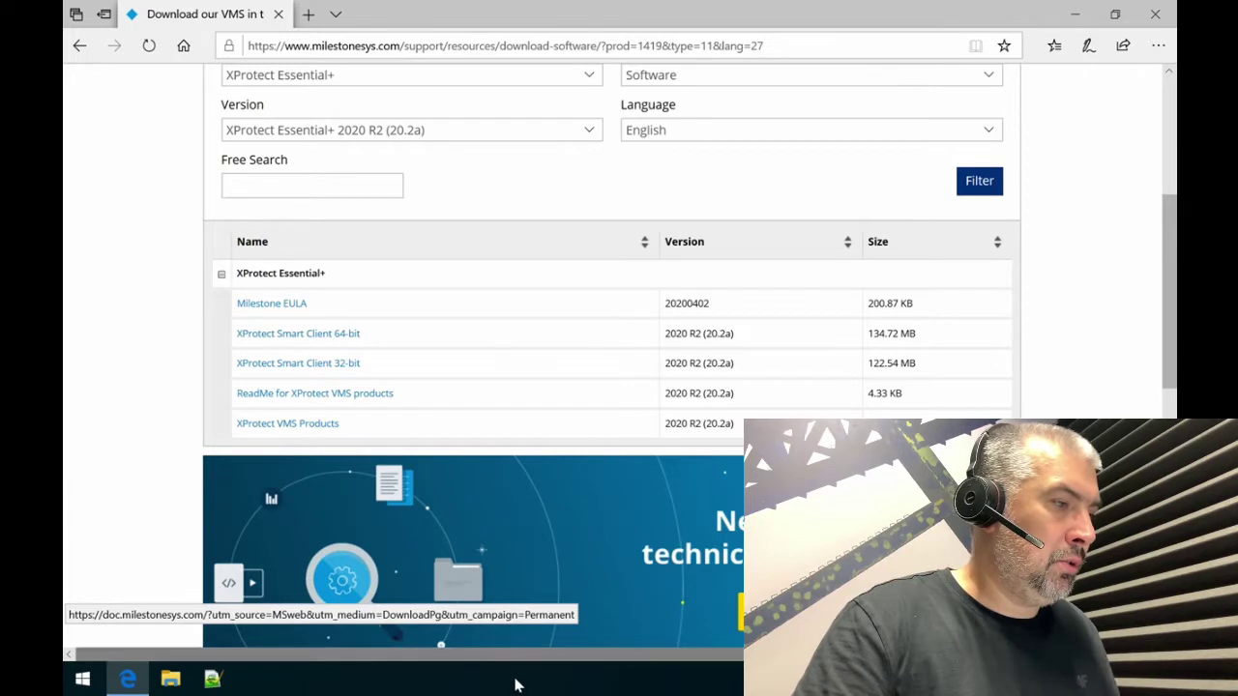
Launch the 1.83 GB XProtect VMS Products 2020 R2 installer from Downloads and approve the UAC prompt.
click(170, 678)
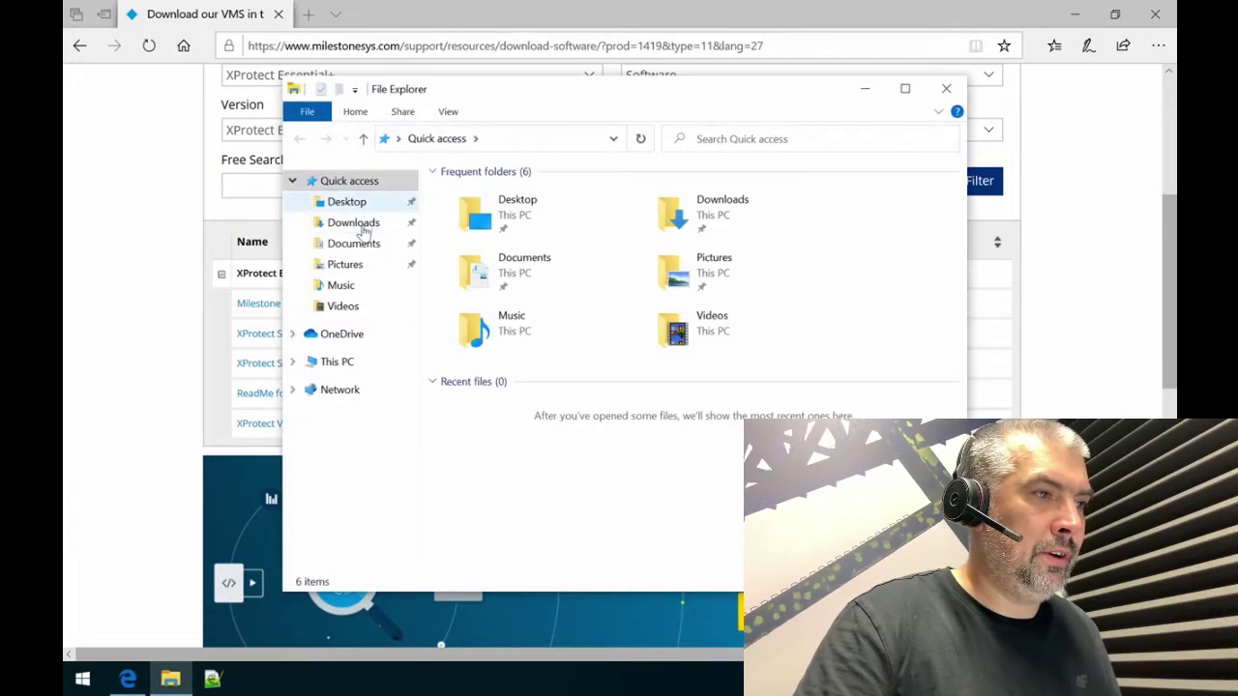
click(356, 222)
double_click(536, 223)
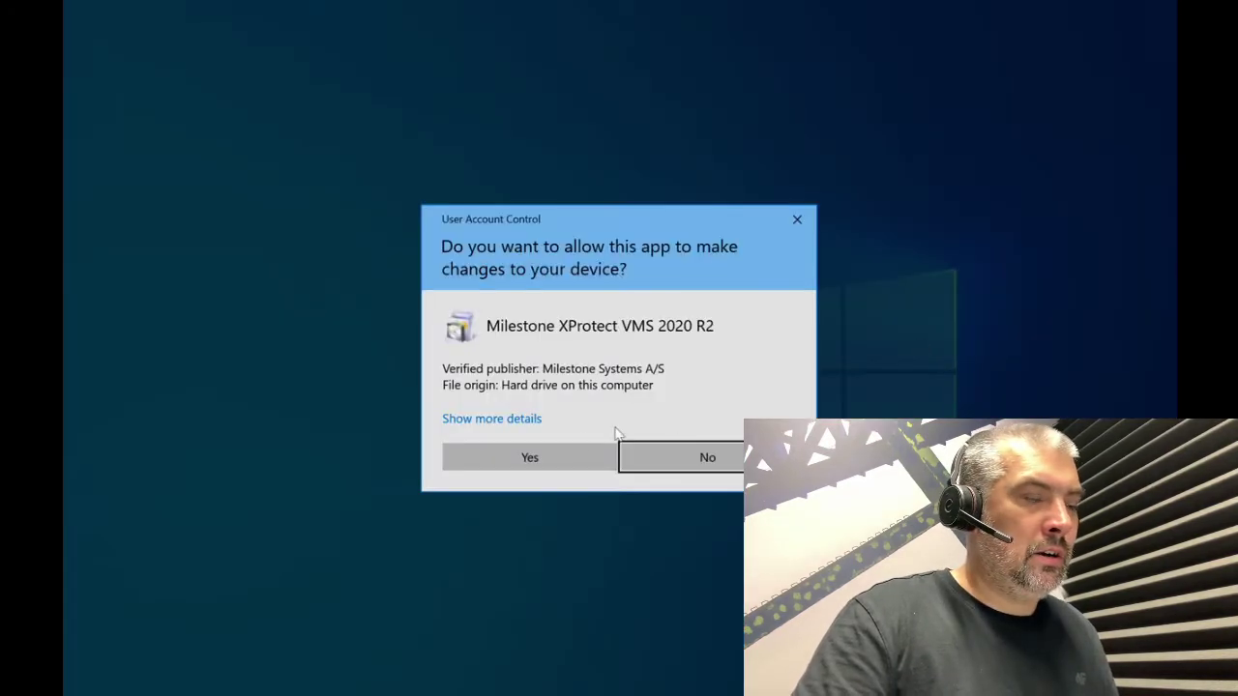
click(550, 458)
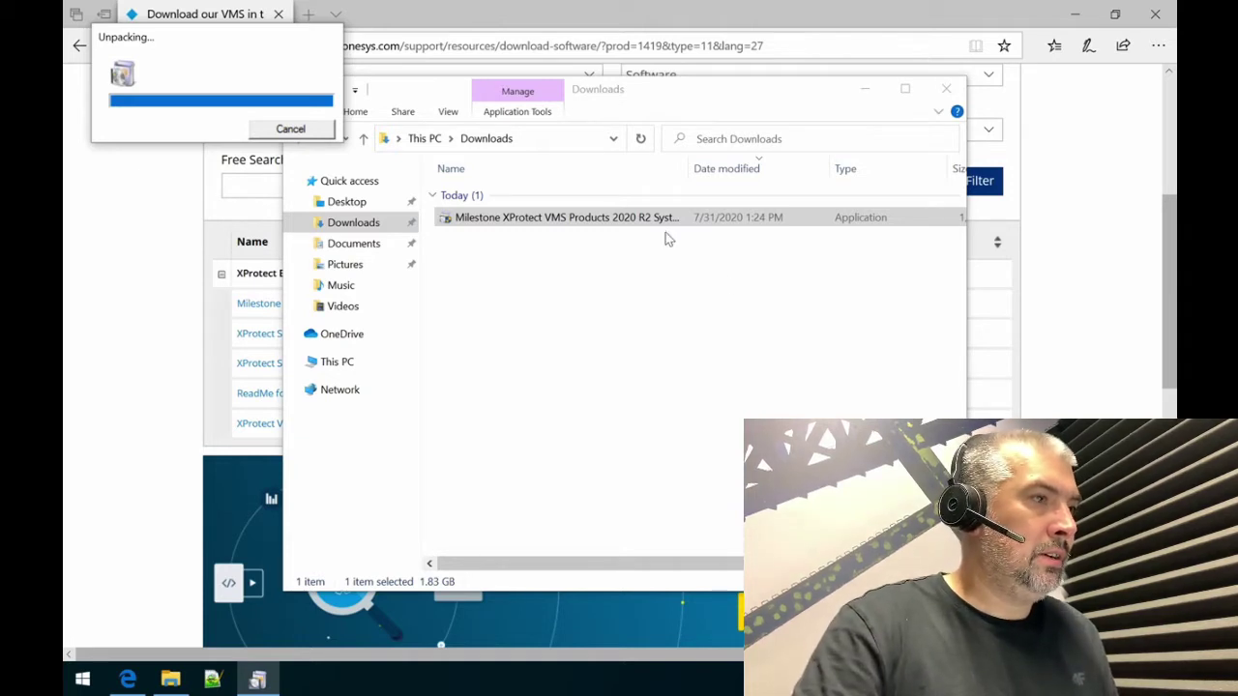
drag(309, 43, 672, 240)
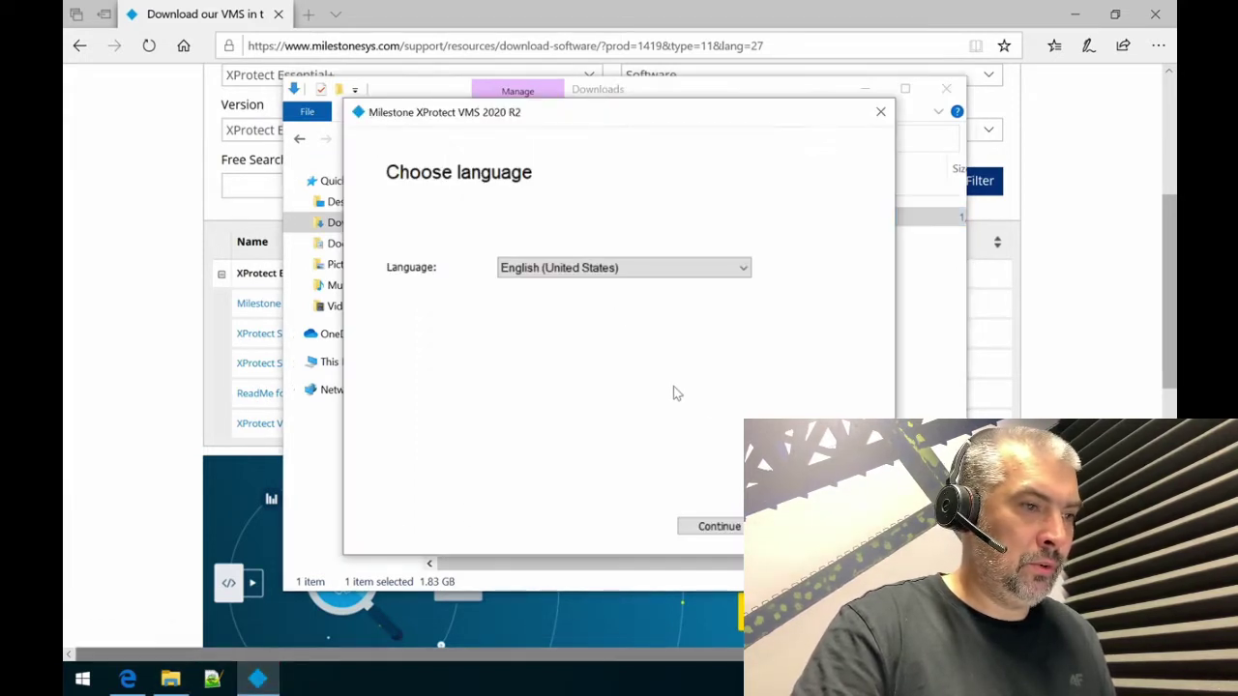
Keep English, accept the license terms and download a free XProtect Essential+ license file.
click(712, 526)
click(594, 478)
click(720, 526)
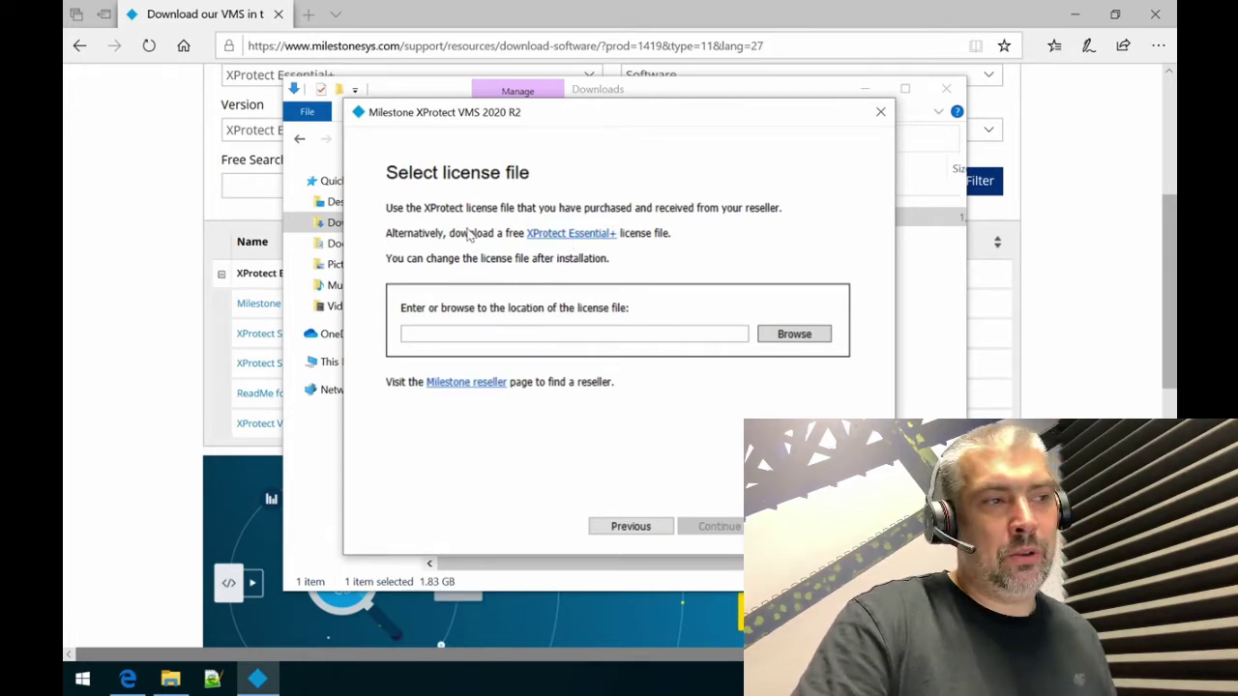
click(572, 236)
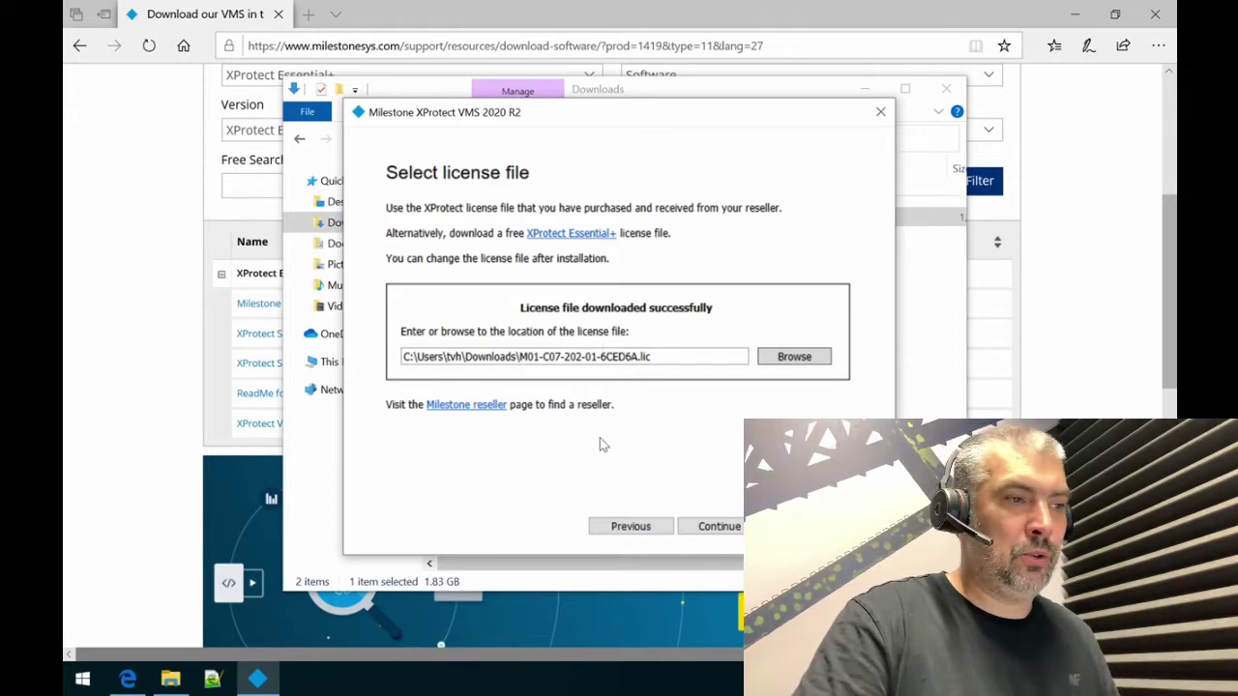
click(710, 528)
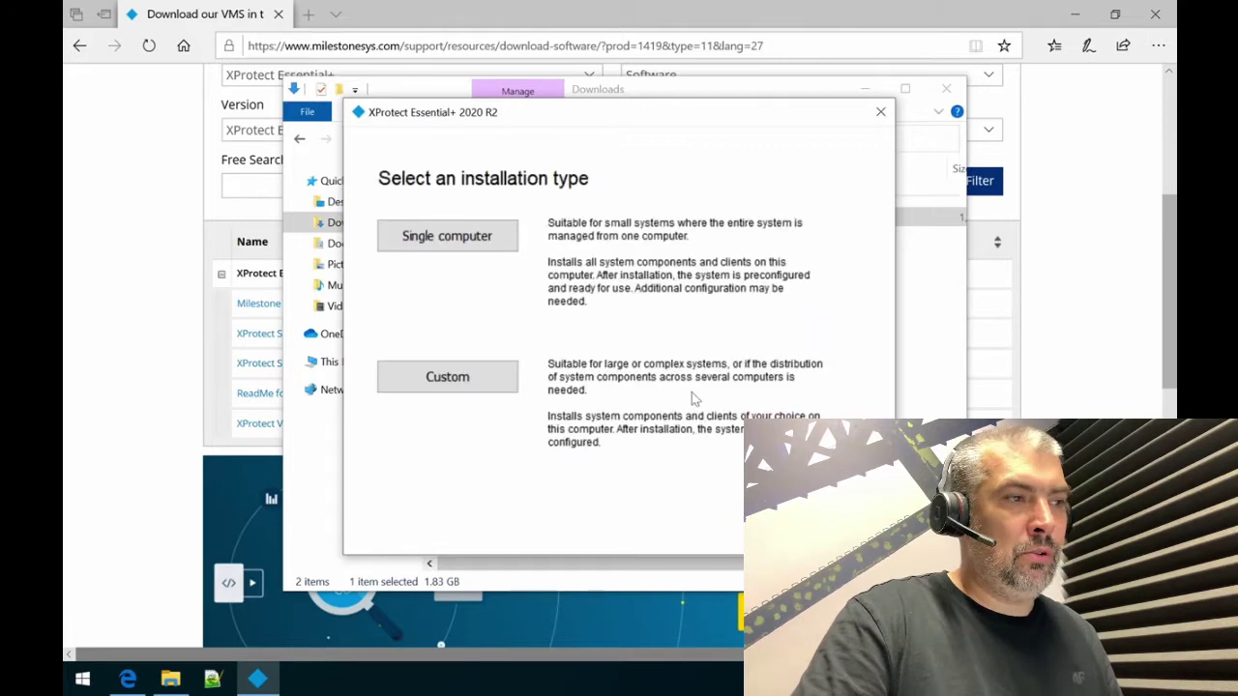
Choose the single-computer installation and keep all seven components checked.
click(470, 244)
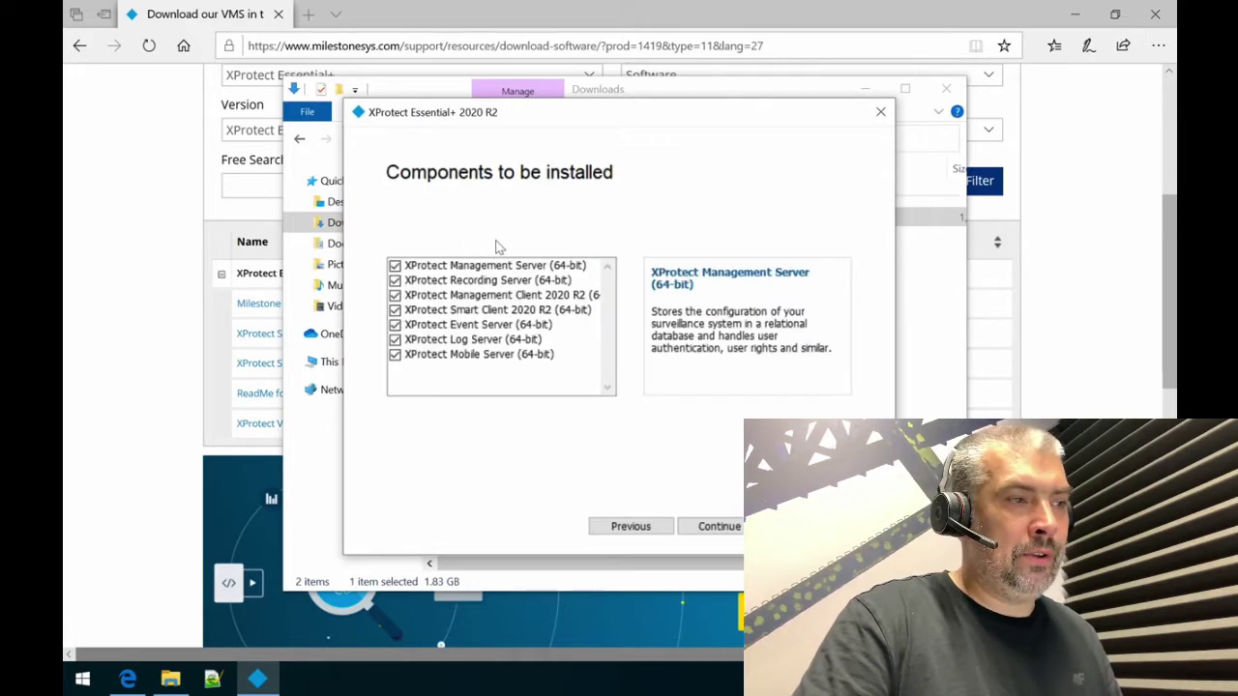
click(715, 526)
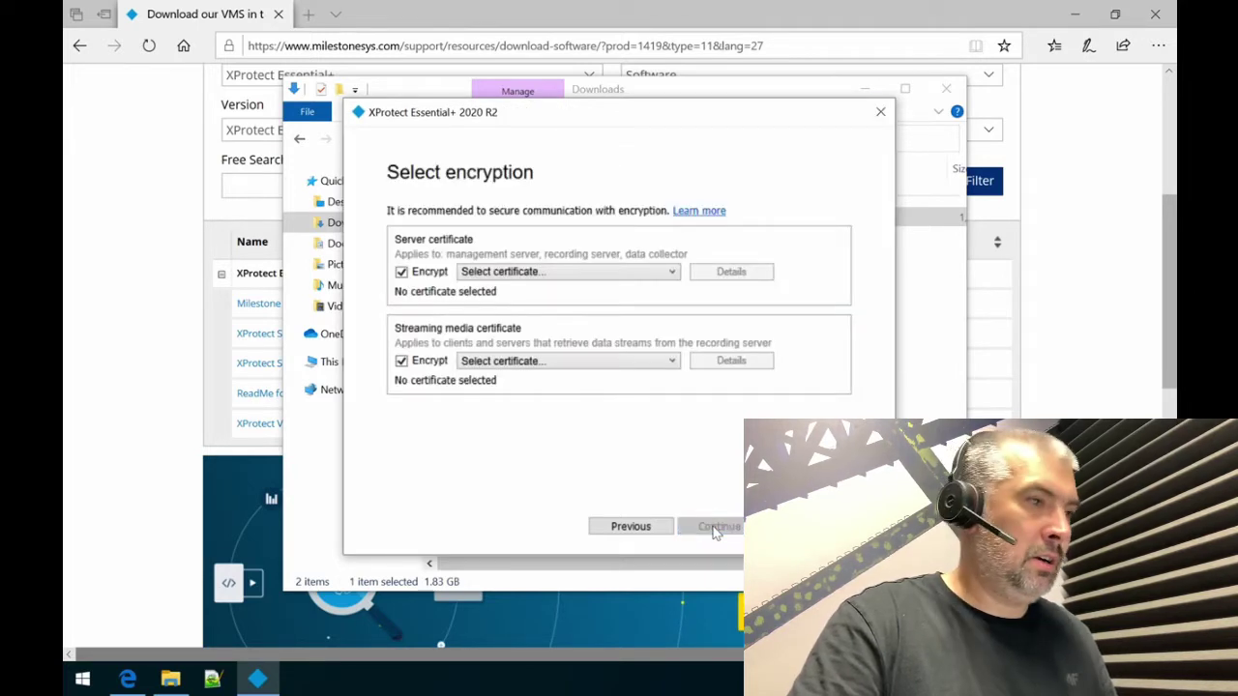
Turn off encryption for server communication and streaming media.
click(402, 273)
click(401, 361)
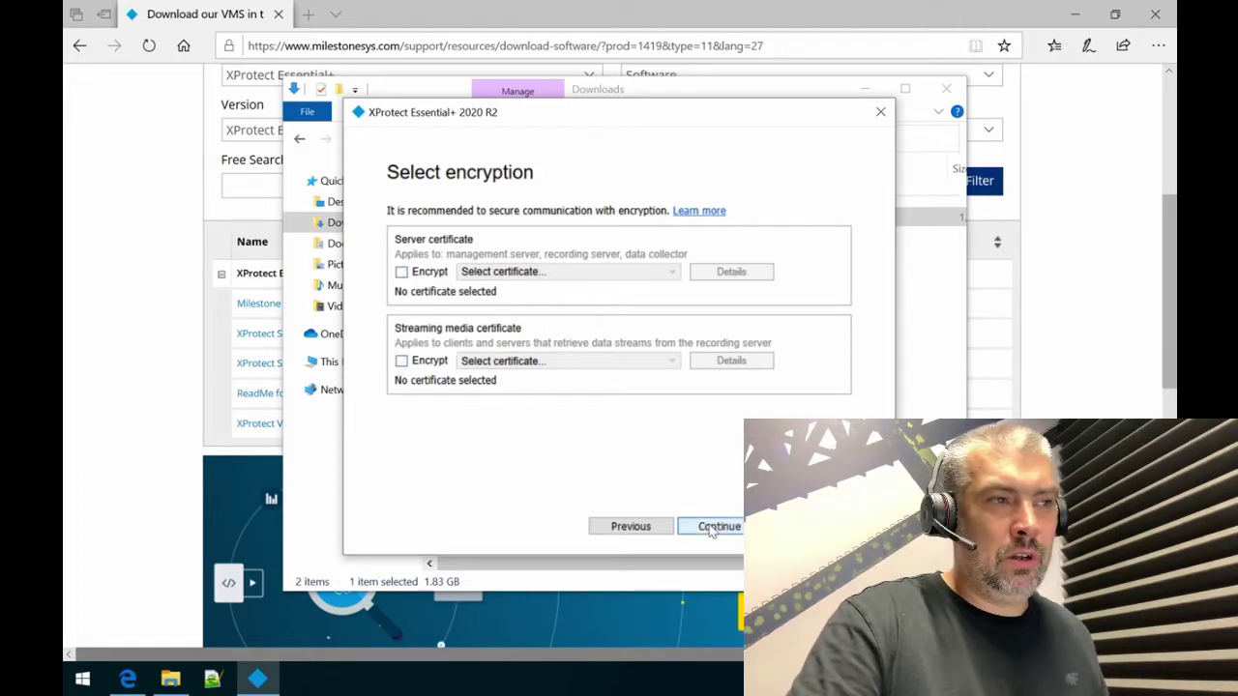
click(710, 528)
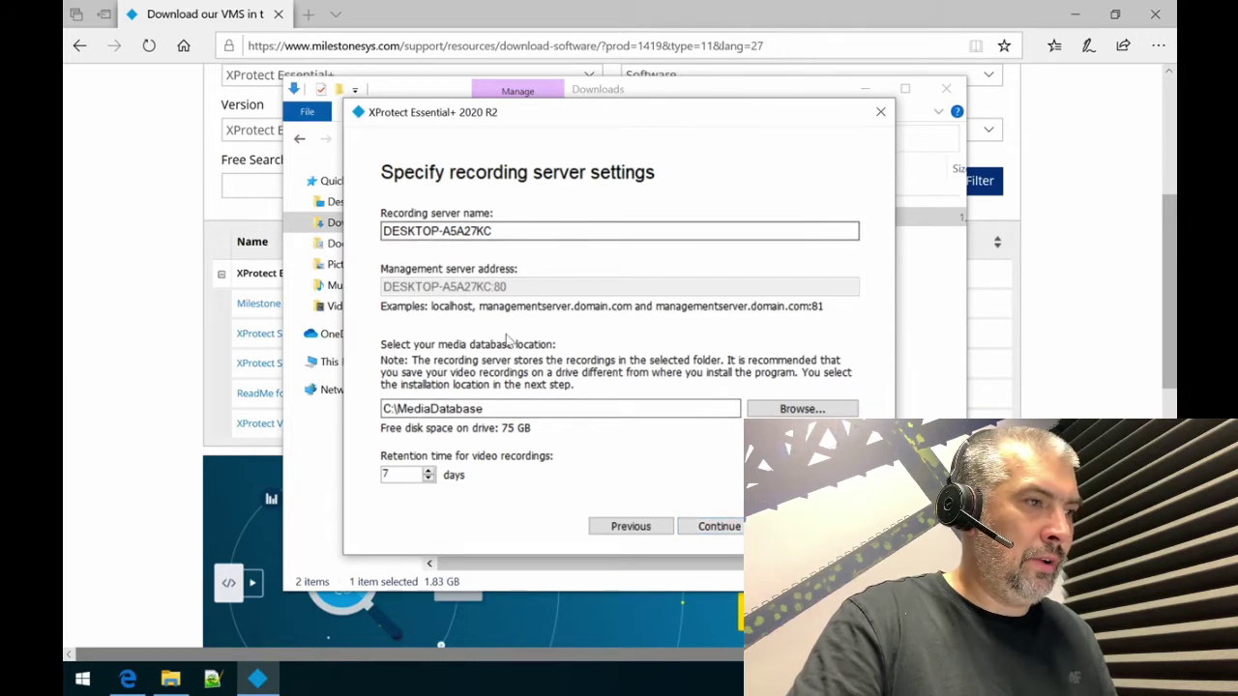
Set video retention to 1 day and disable mobile server encryption.
click(428, 472)
click(429, 478)
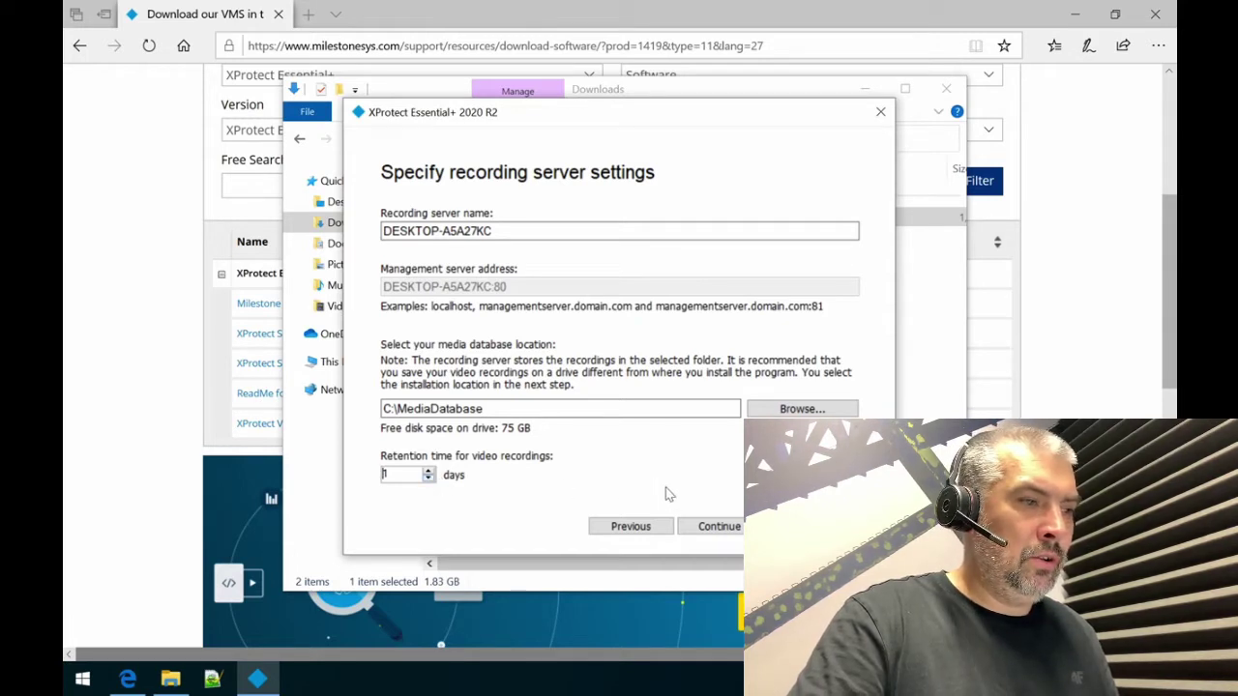
click(703, 524)
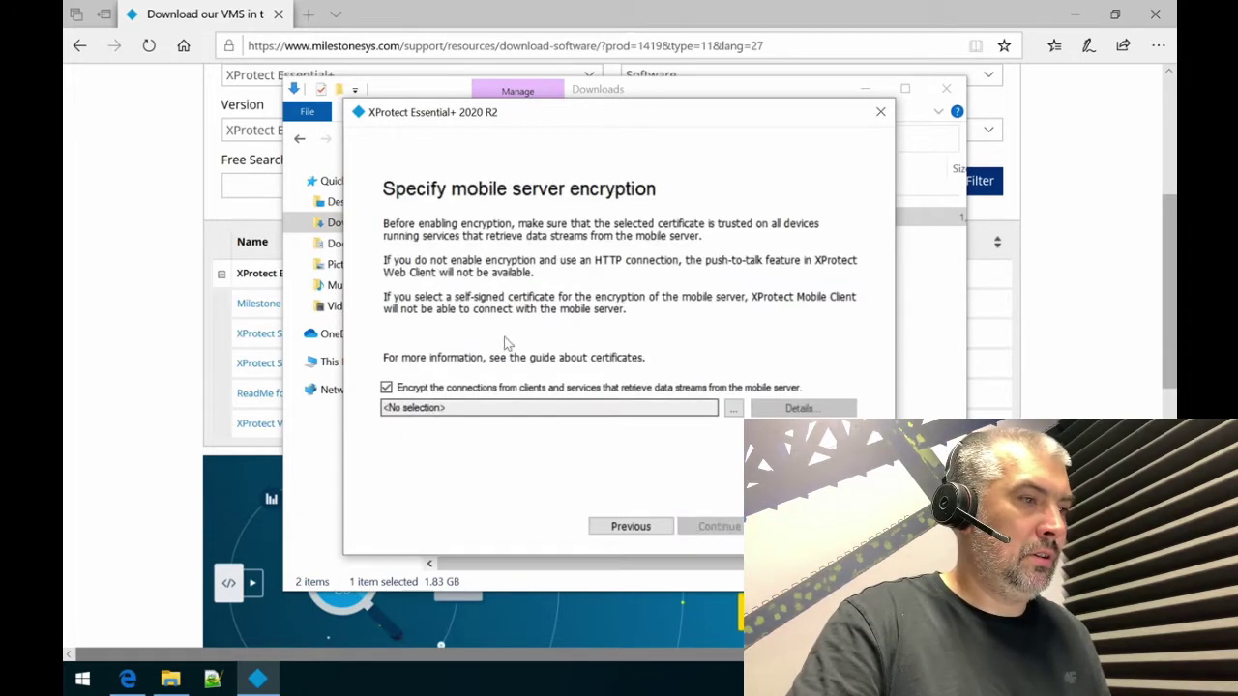
click(478, 388)
click(717, 526)
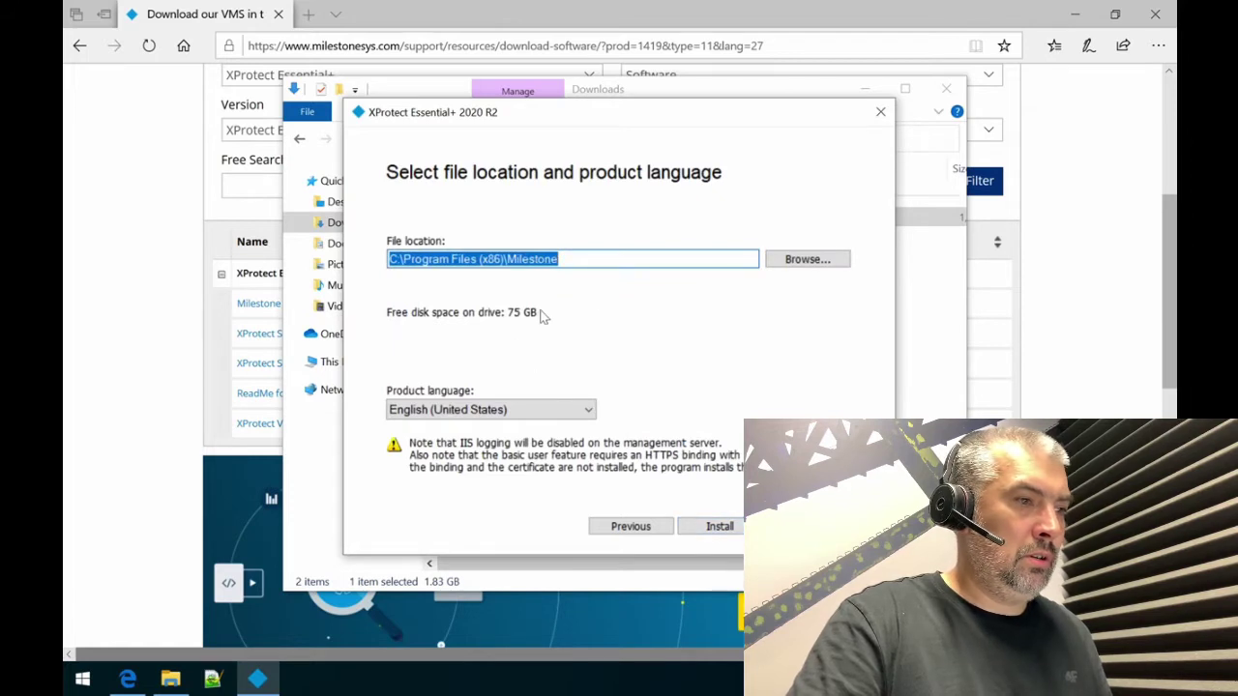
Install to C:\Program Files (x86)\Milestone in English, then continue after completion.
click(740, 527)
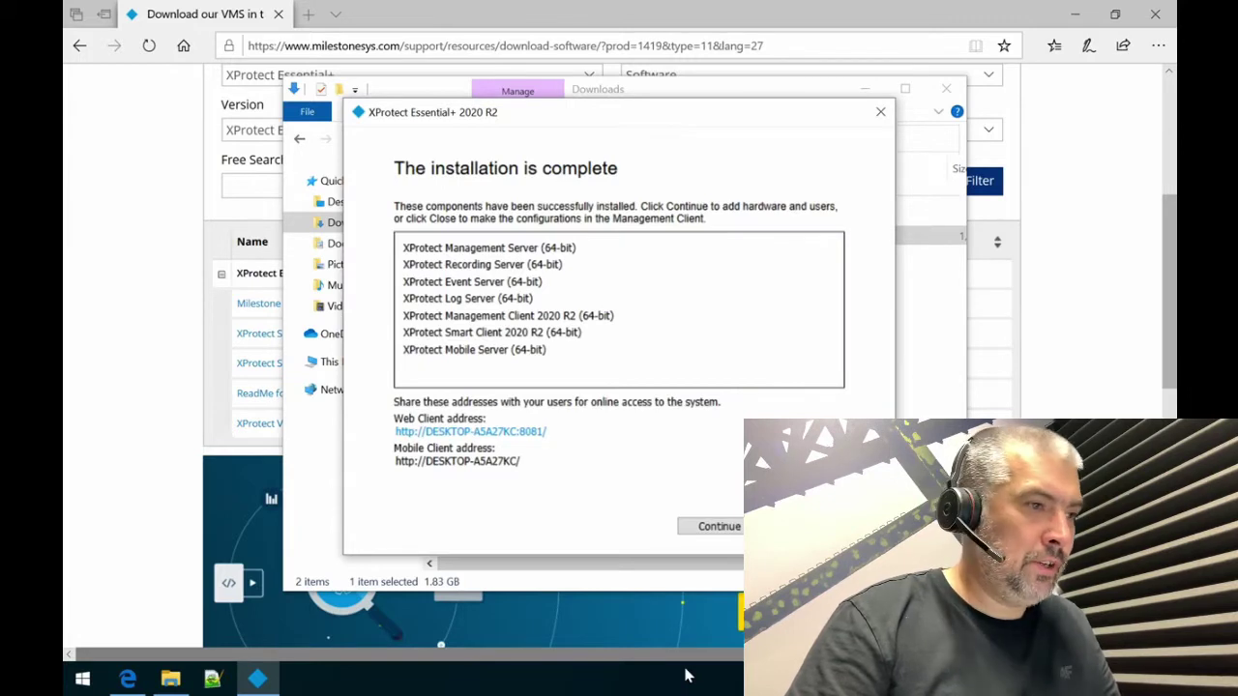
click(719, 527)
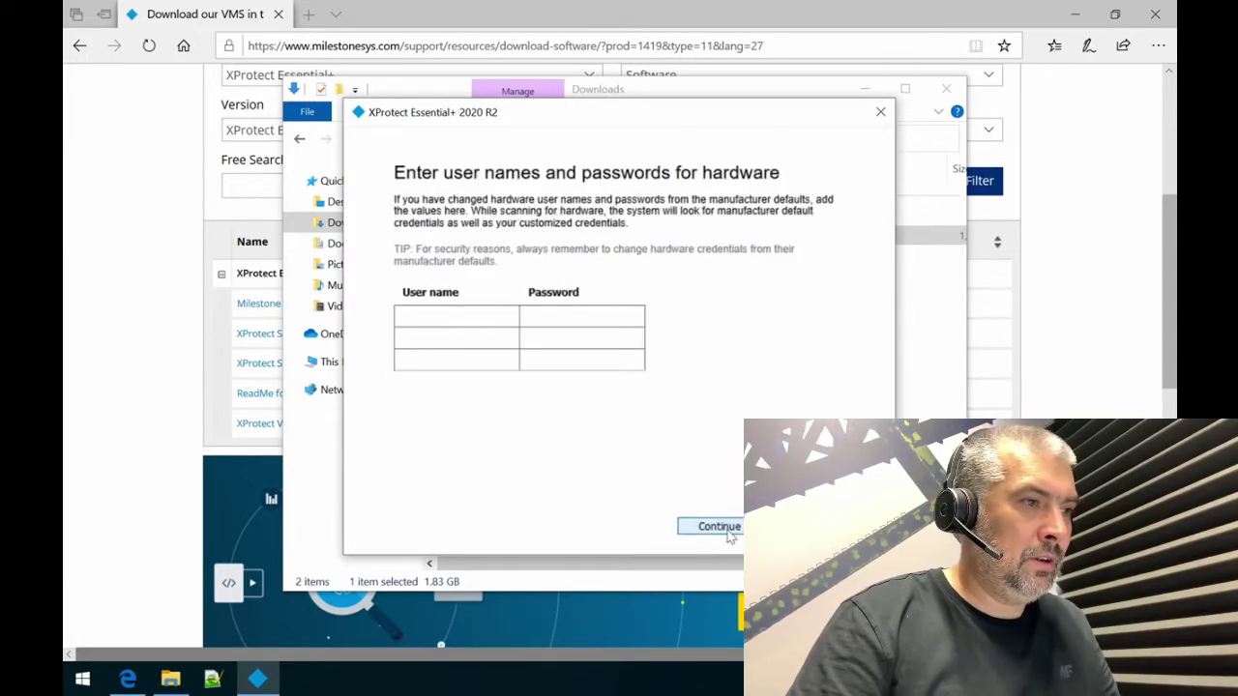
Add a hardware credential with user name root and its password, then scan for cameras.
click(480, 322)
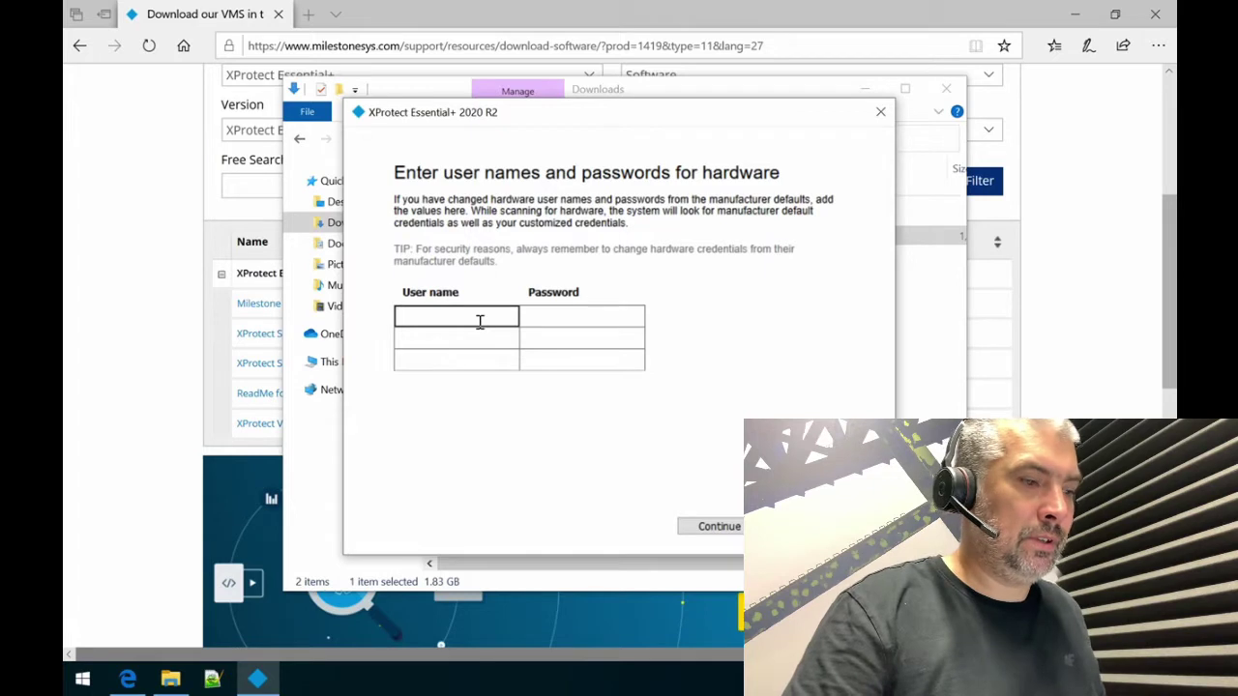
text(root)
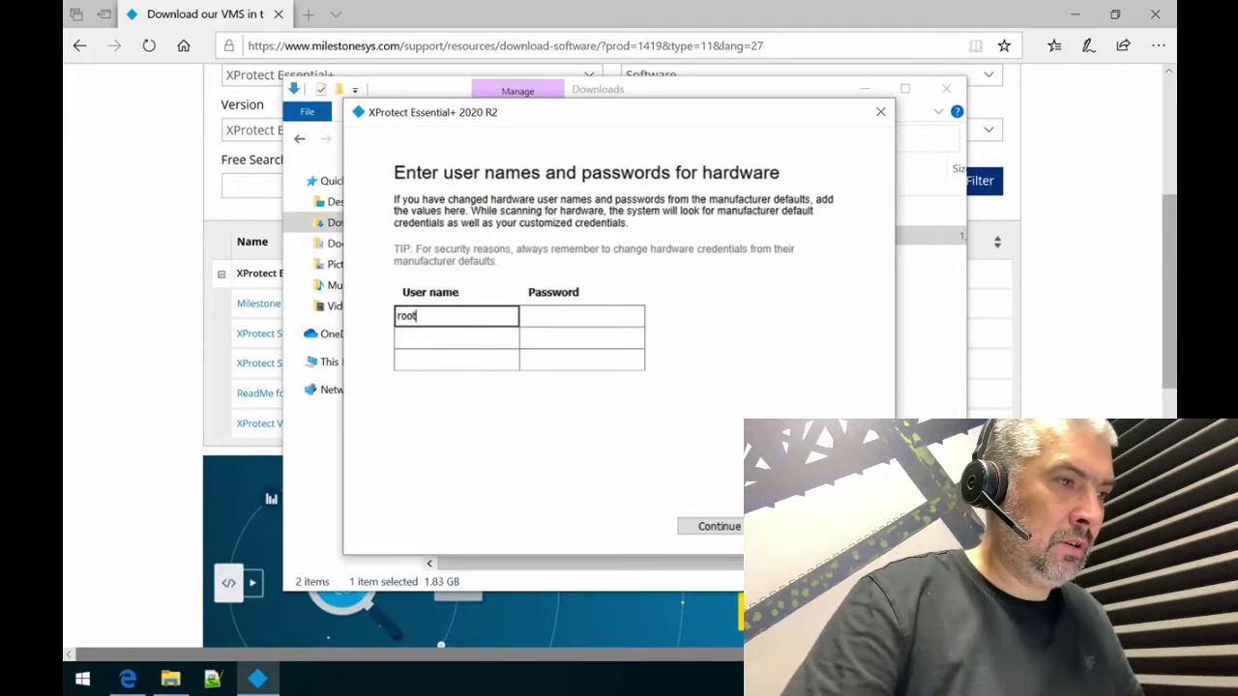
key(Tab)
text(•••)
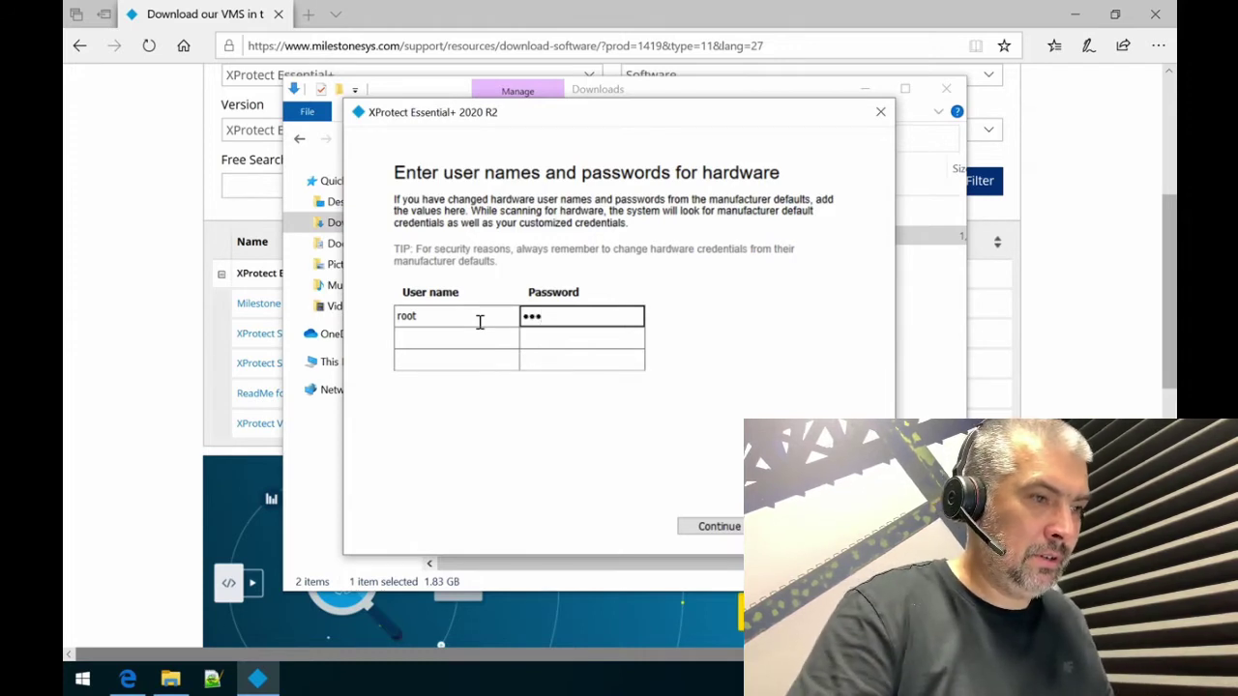
mouse_move(871, 694)
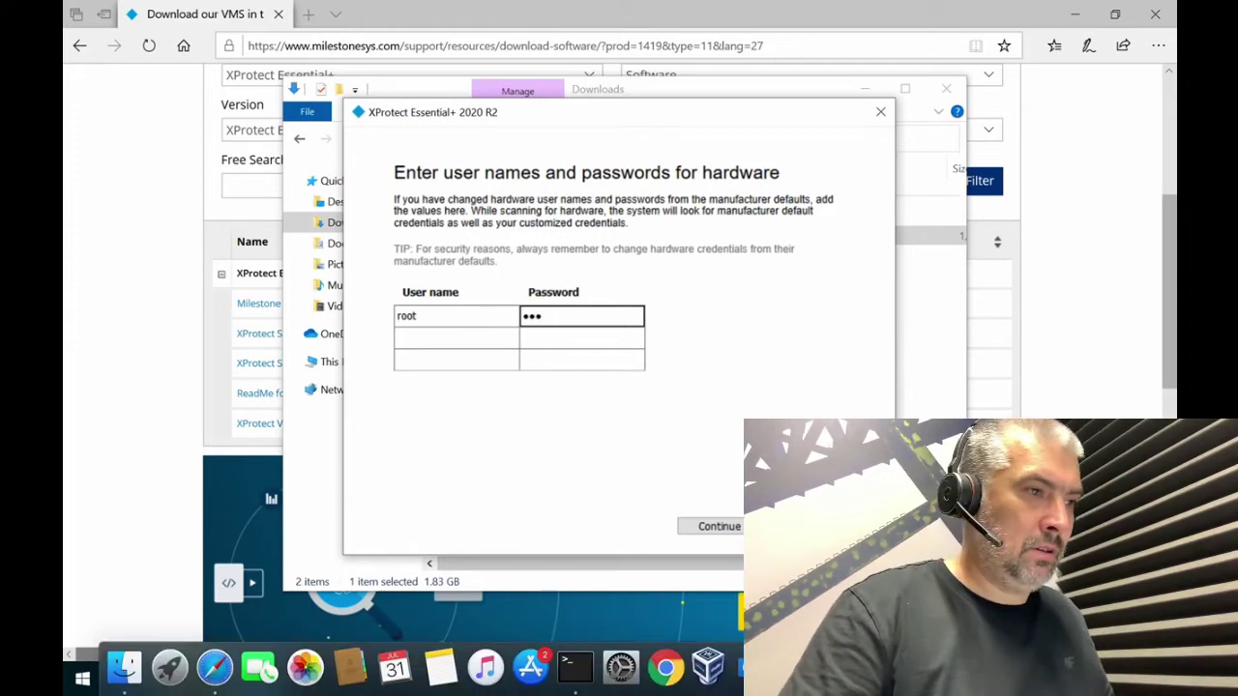
click(725, 529)
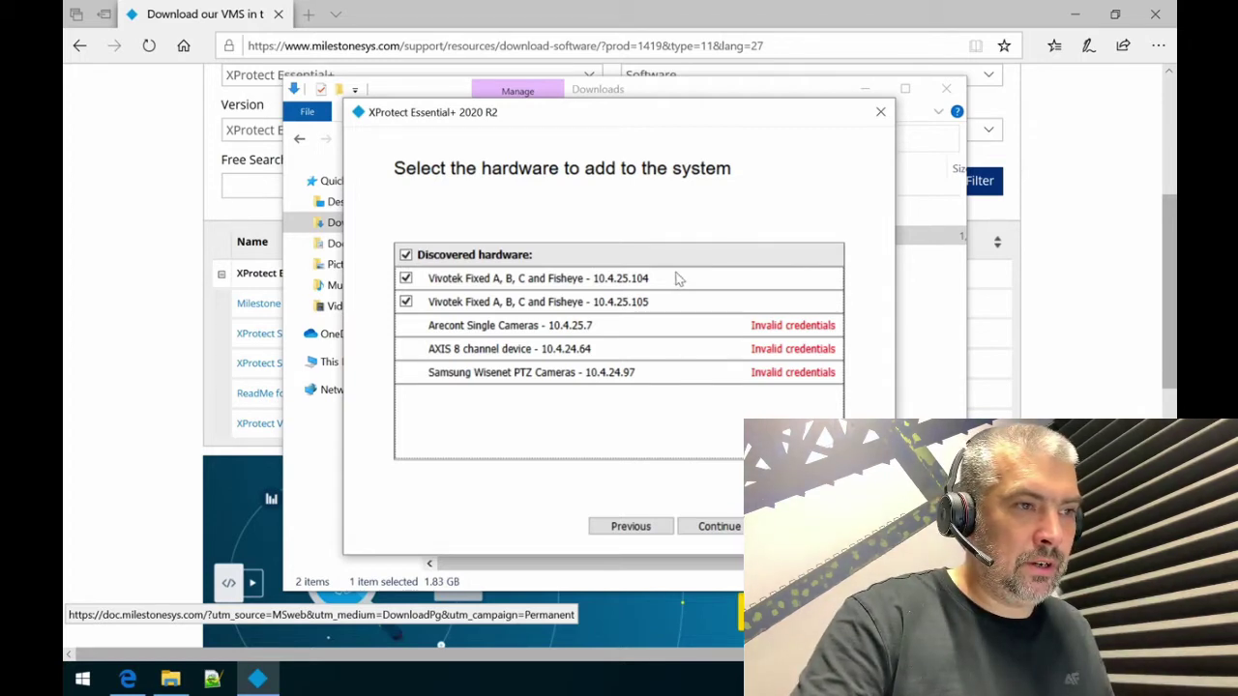
Add both Vivotek cameras, review each one's Camera 1 device, and accept the configuration.
click(719, 530)
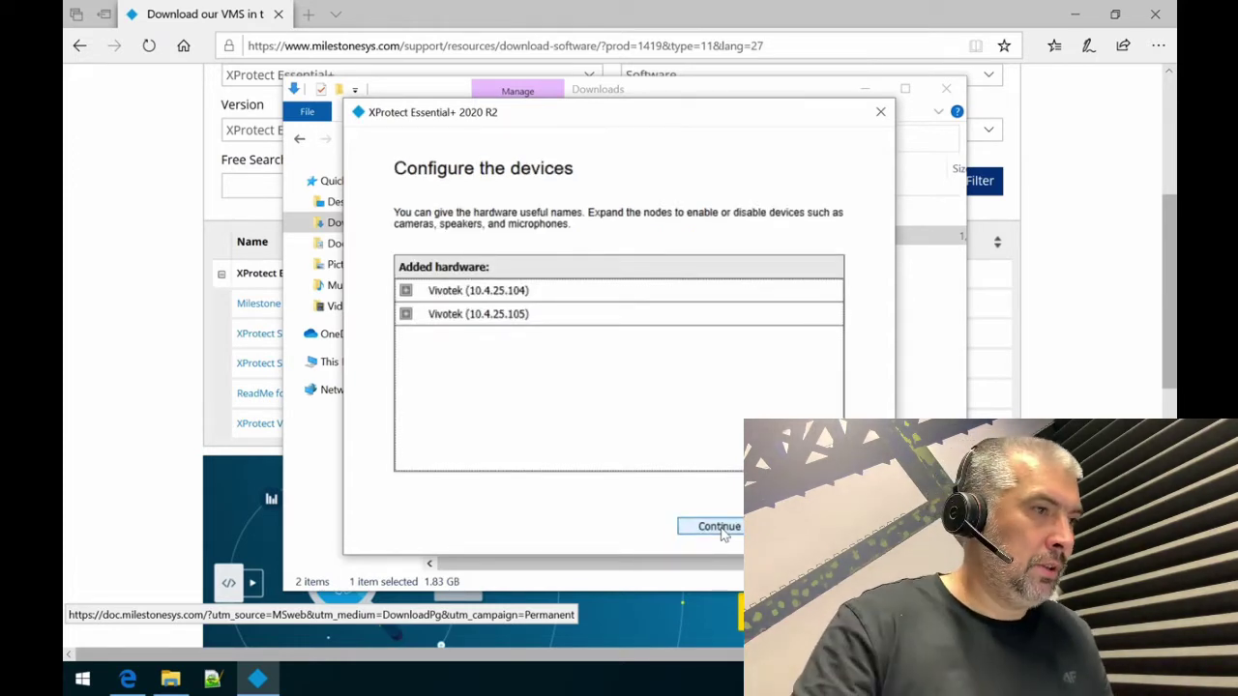
click(405, 292)
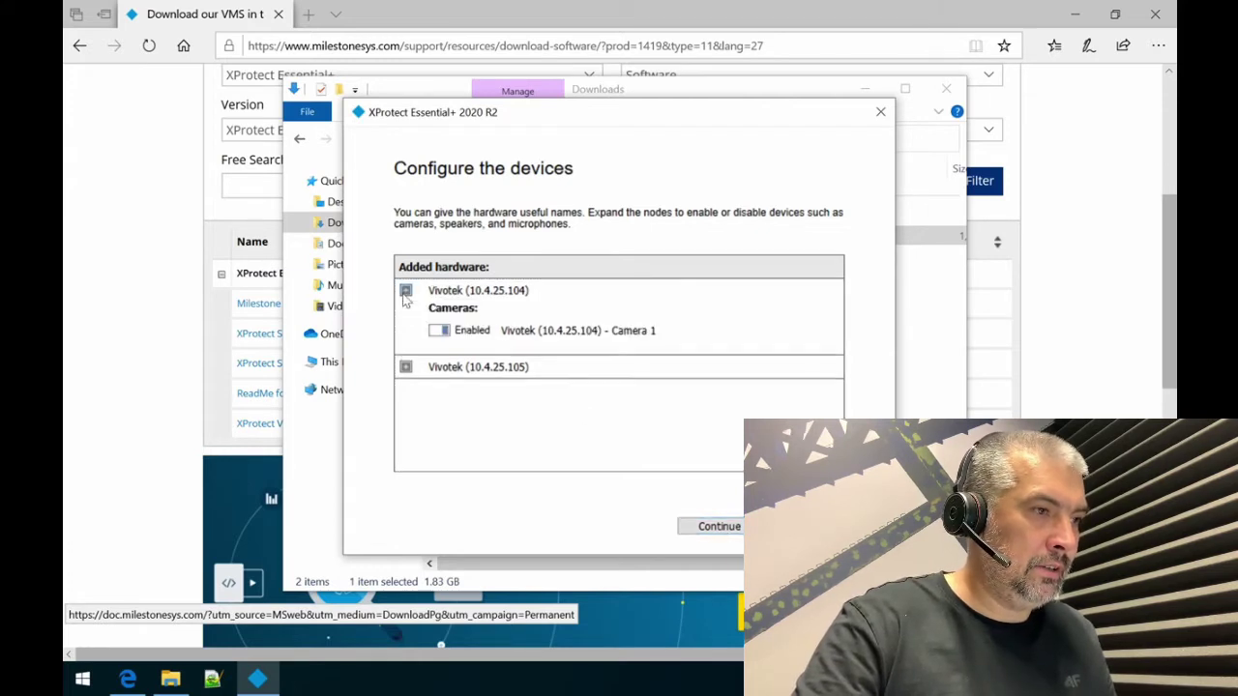
click(405, 368)
click(733, 532)
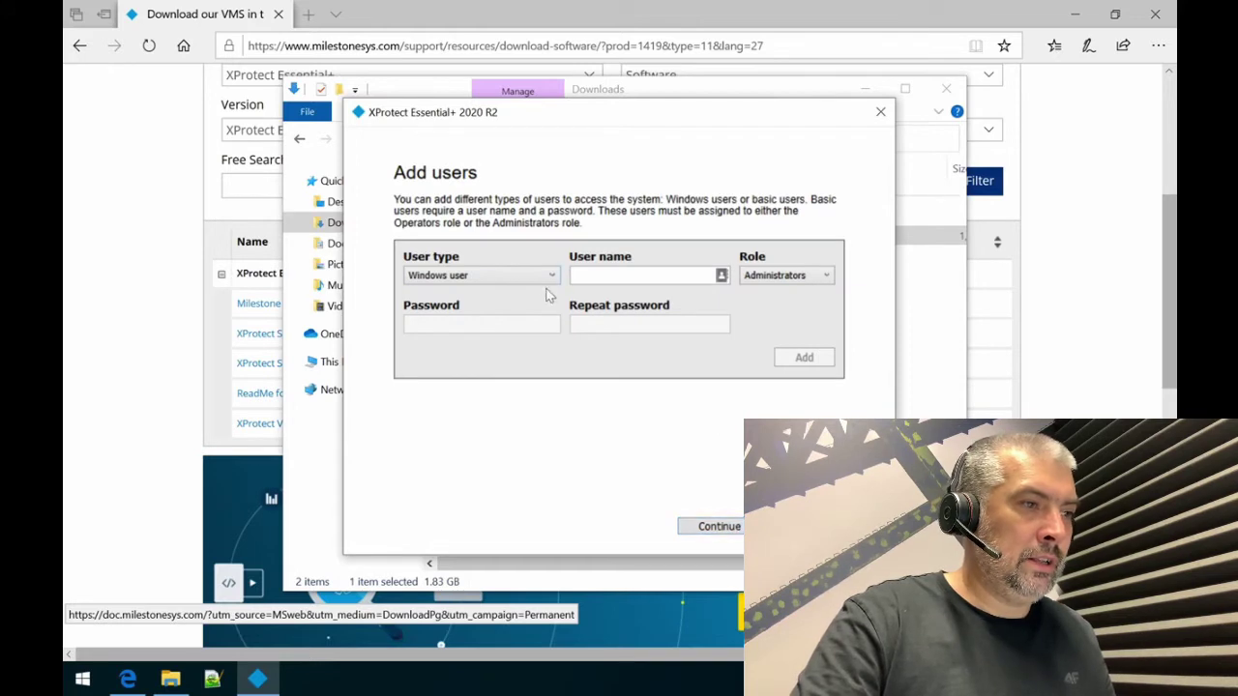
Make the new account a Basic user, entering its user name and the password twice.
click(544, 282)
click(513, 308)
click(590, 277)
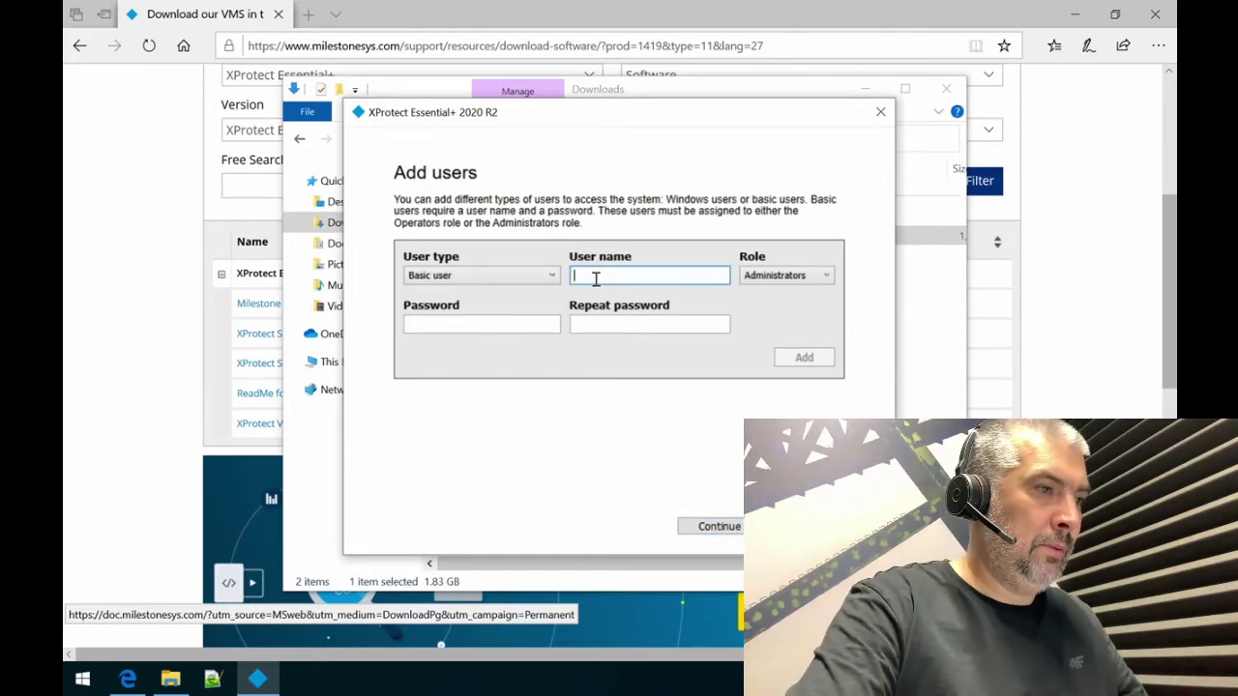
text(ba)
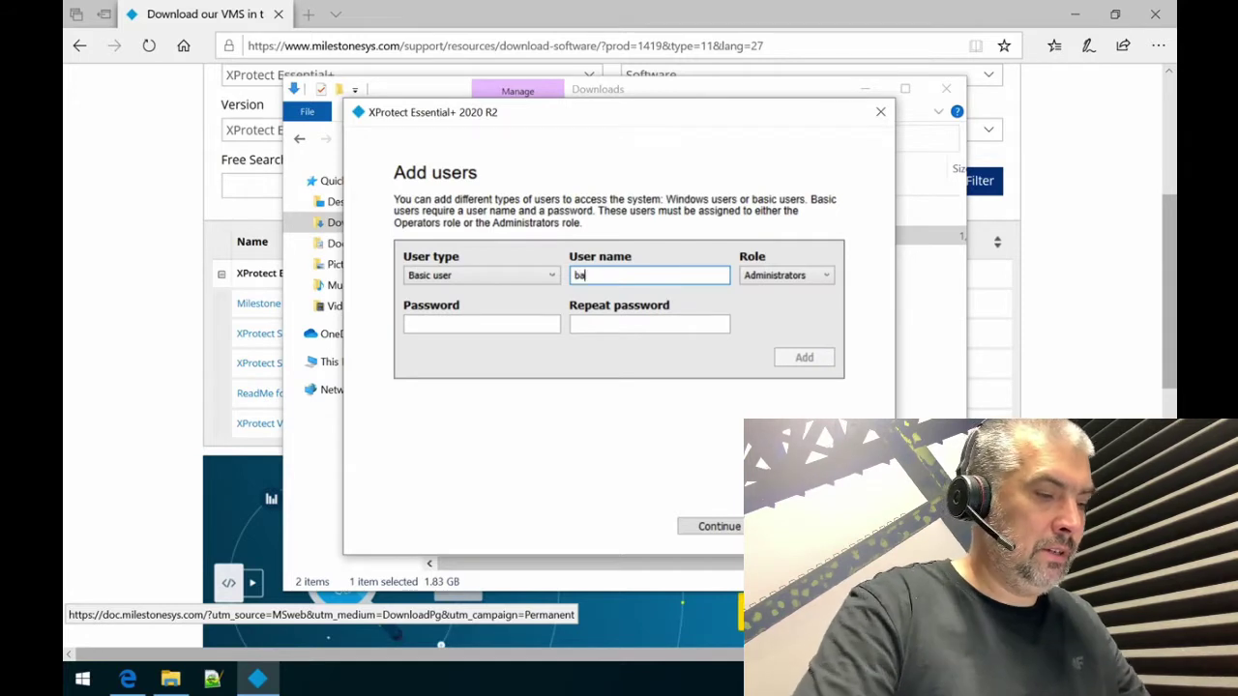
text(sed)
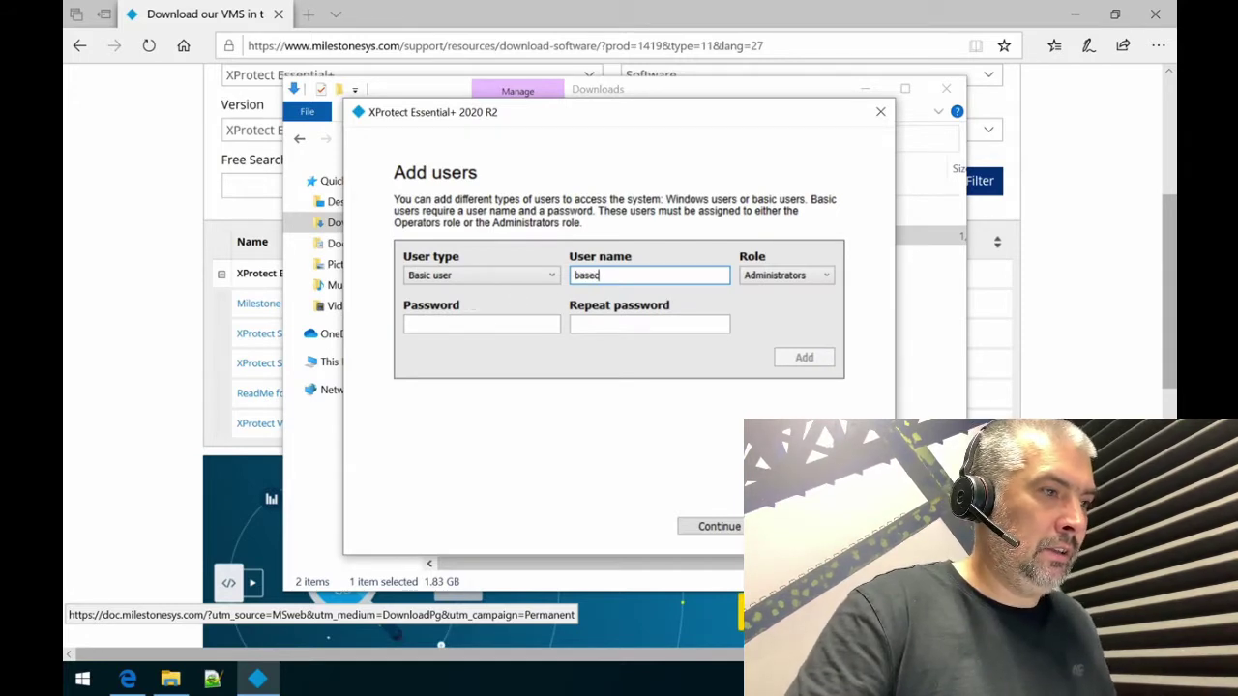
click(480, 322)
text(••••••••)
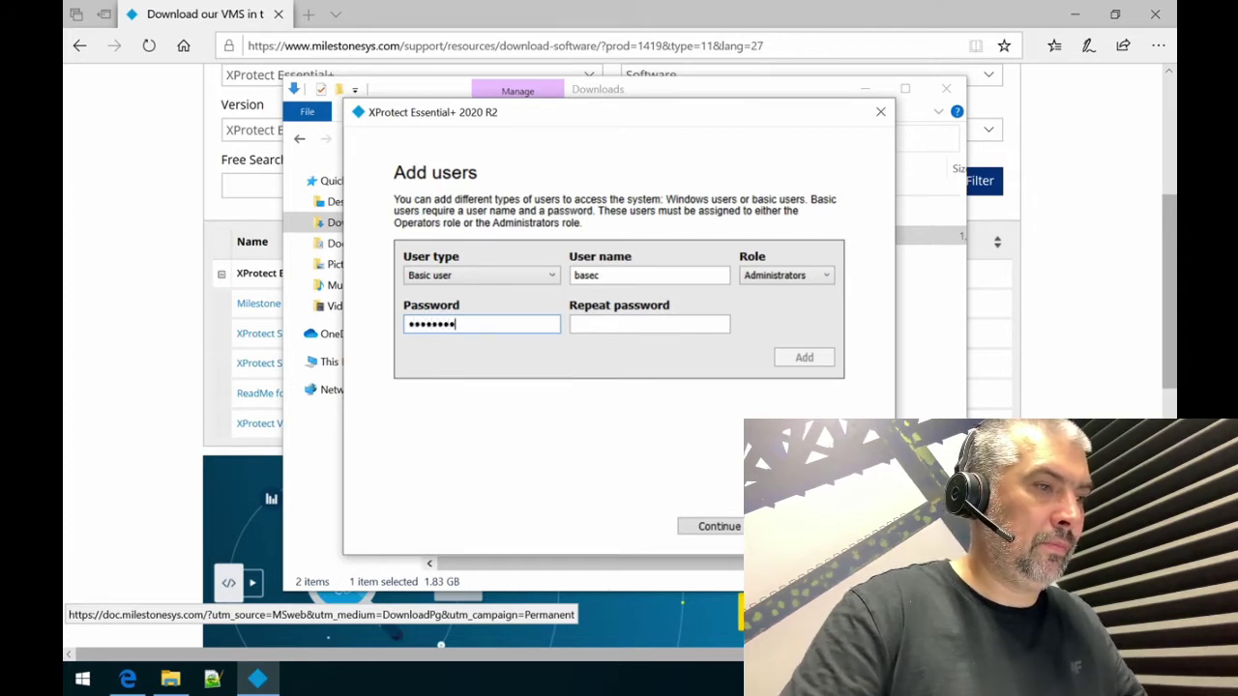
click(691, 323)
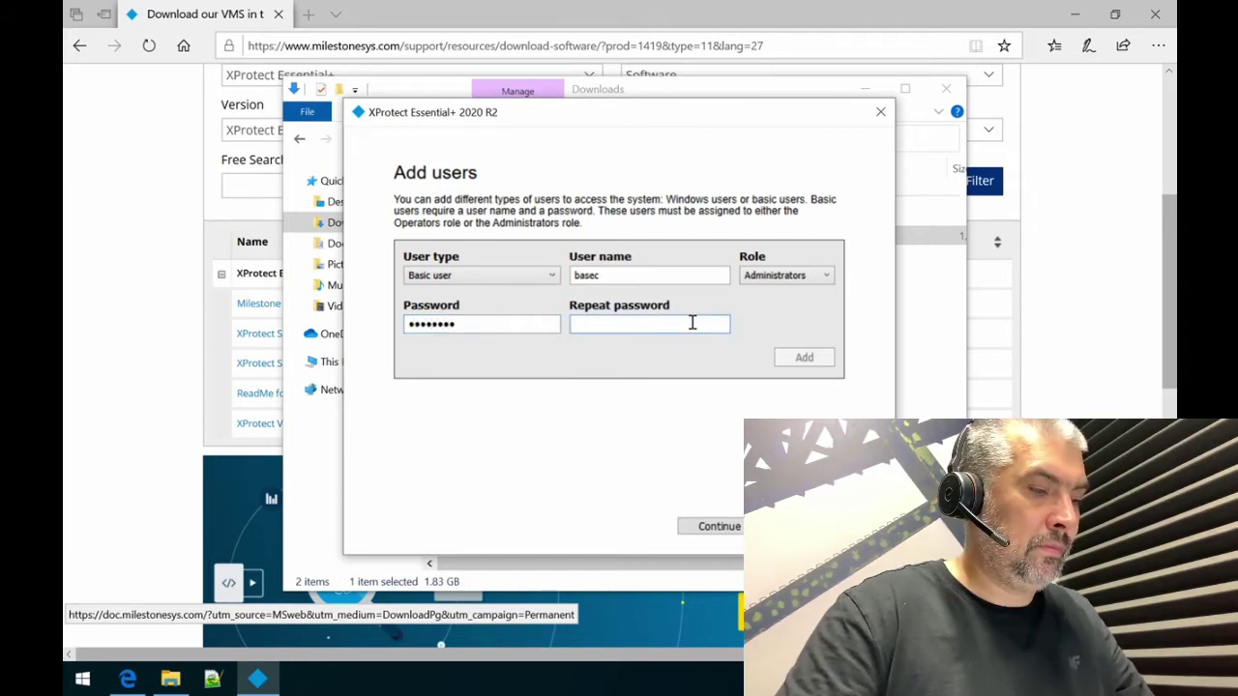
text(••••••••)
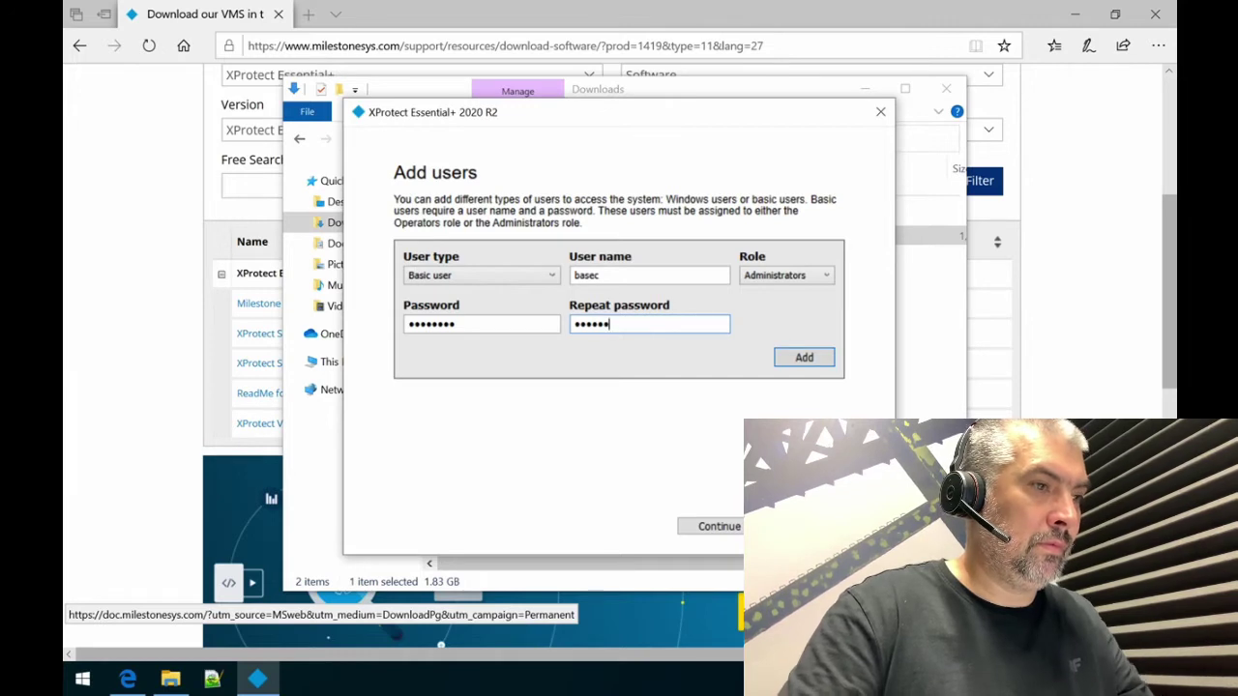
Add the basic user, finish the configuration and close the installer.
click(819, 361)
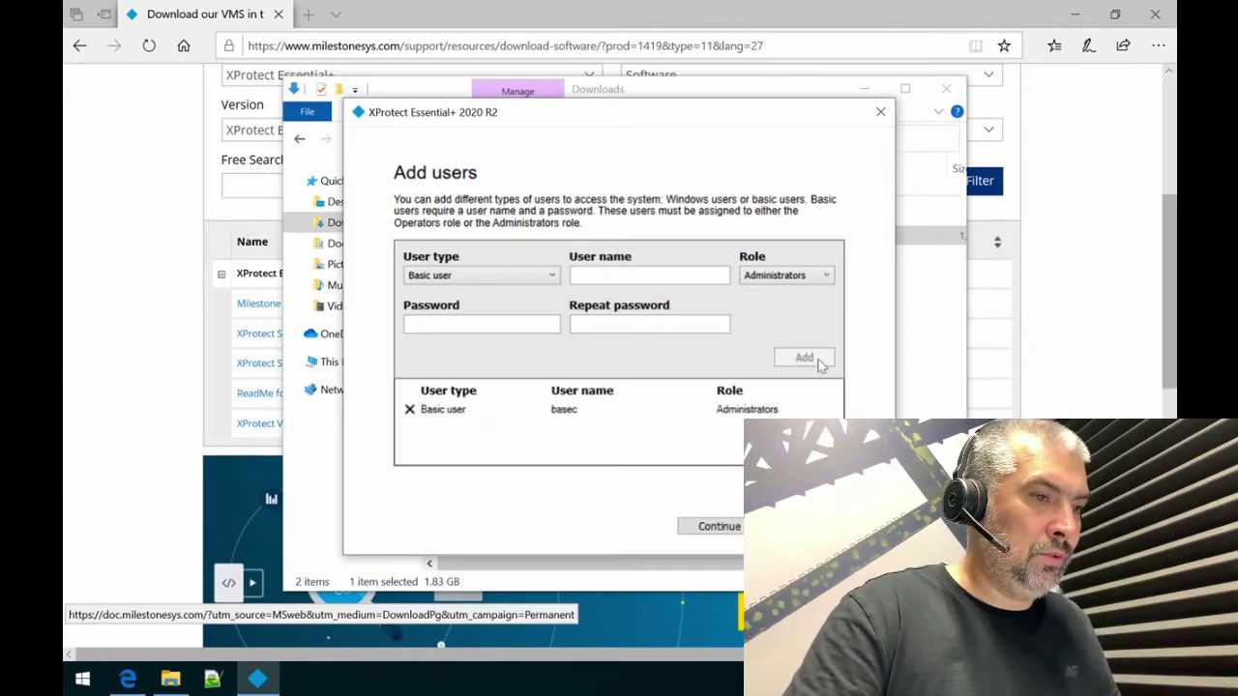
click(720, 526)
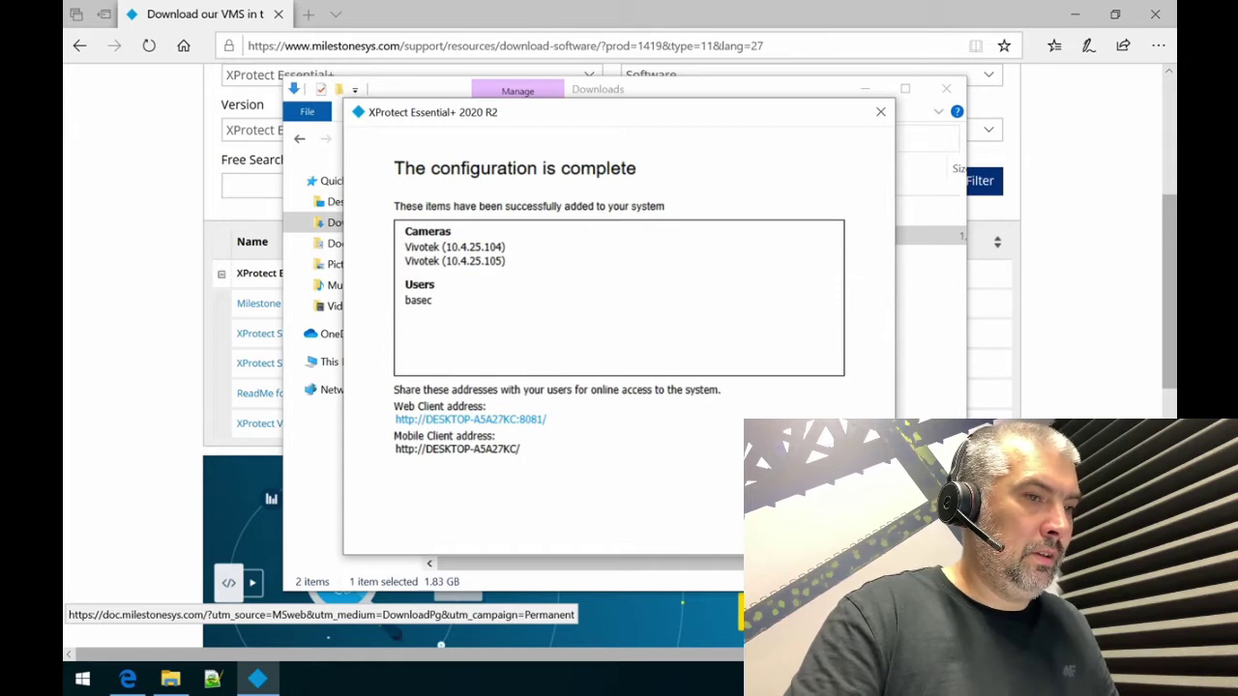
click(808, 528)
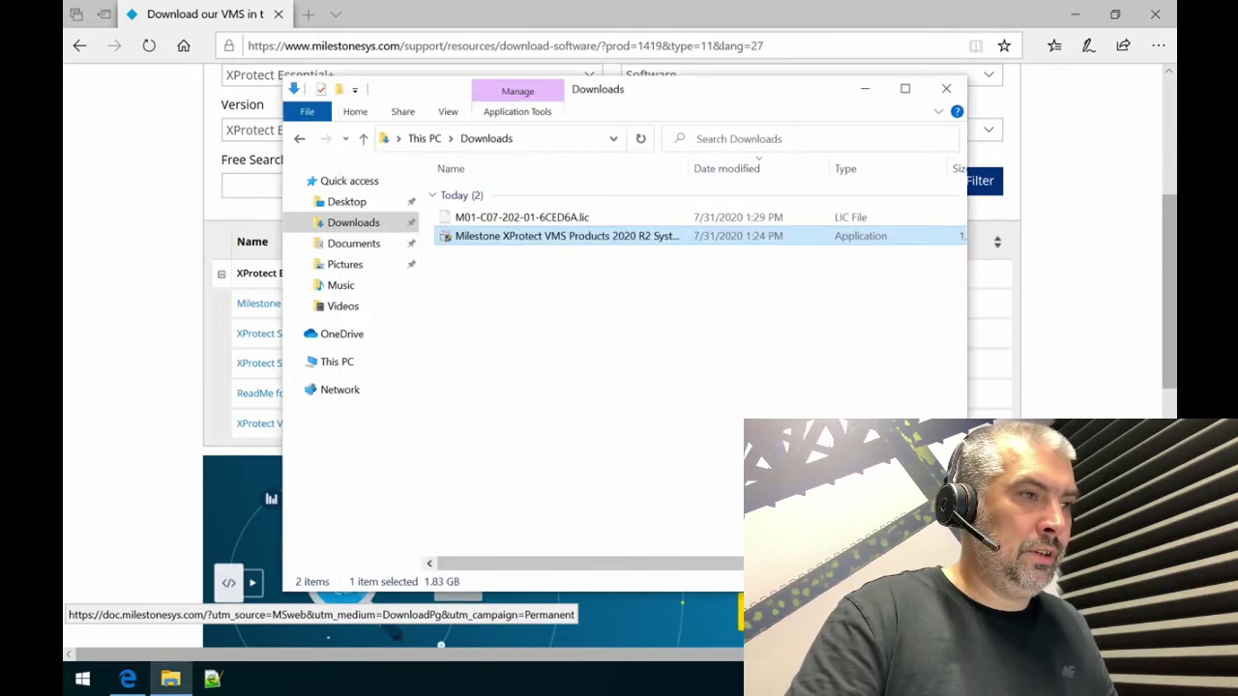
Close the Downloads folder, Edge and the Smart Client login, then start XProtect Management Client from its desktop icon.
click(945, 88)
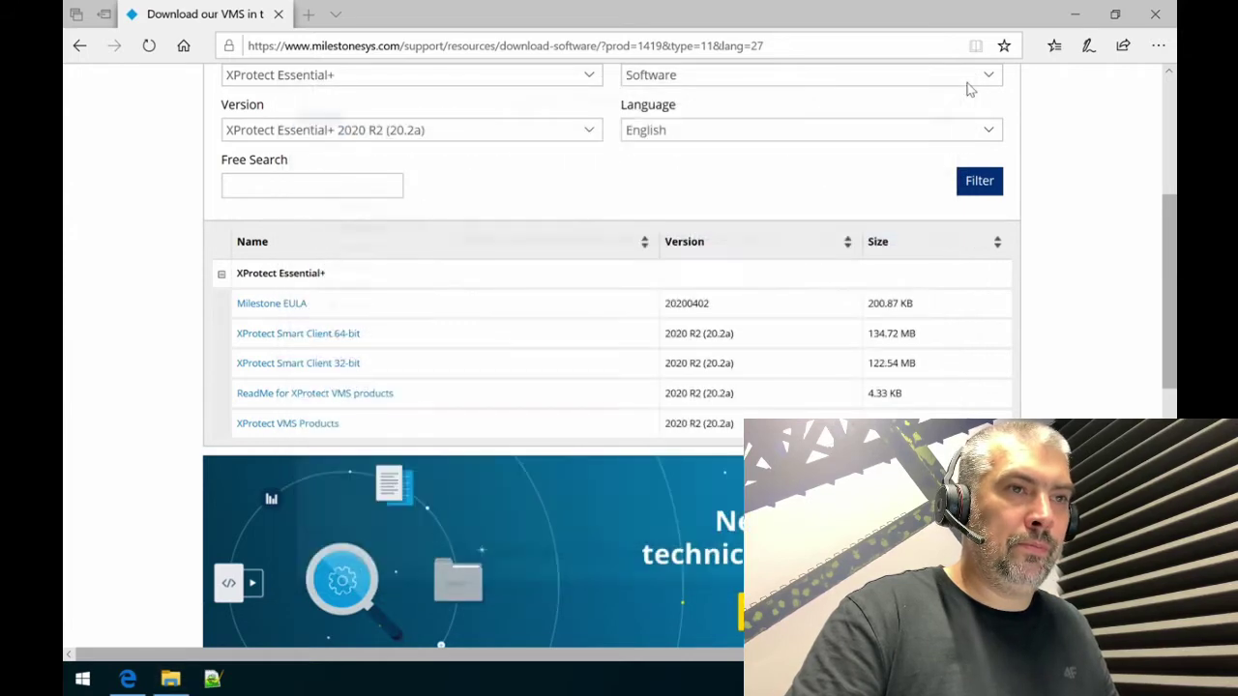
click(1155, 14)
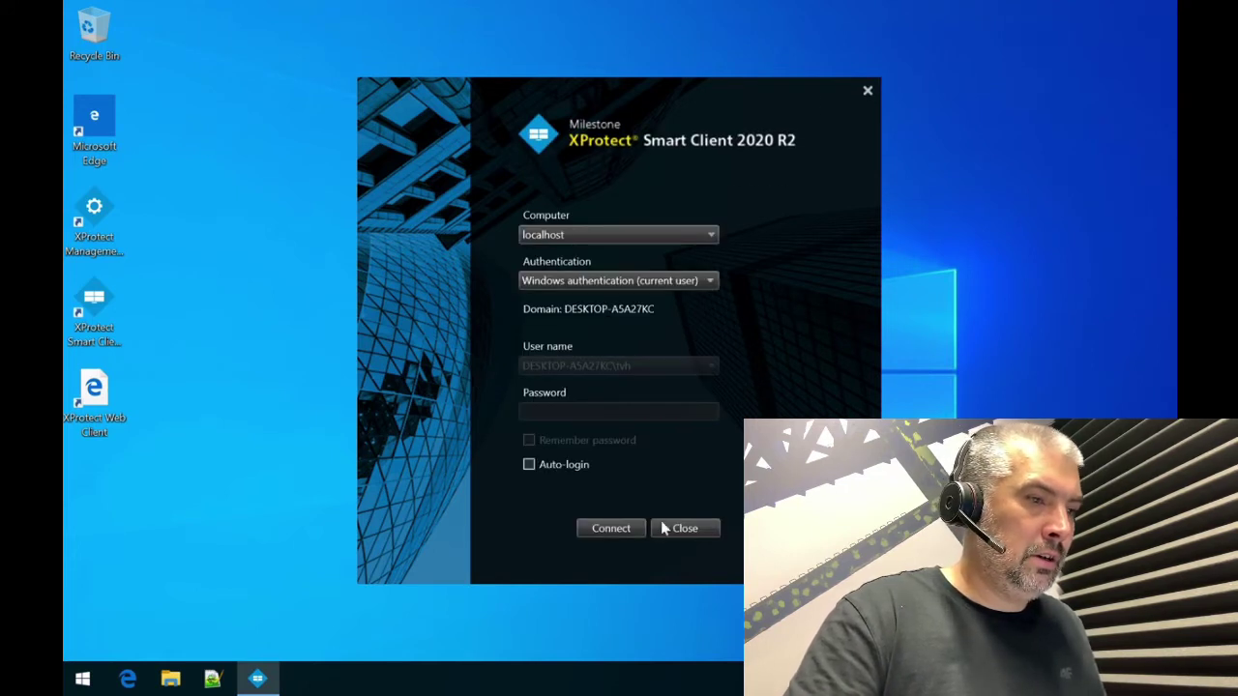
click(686, 527)
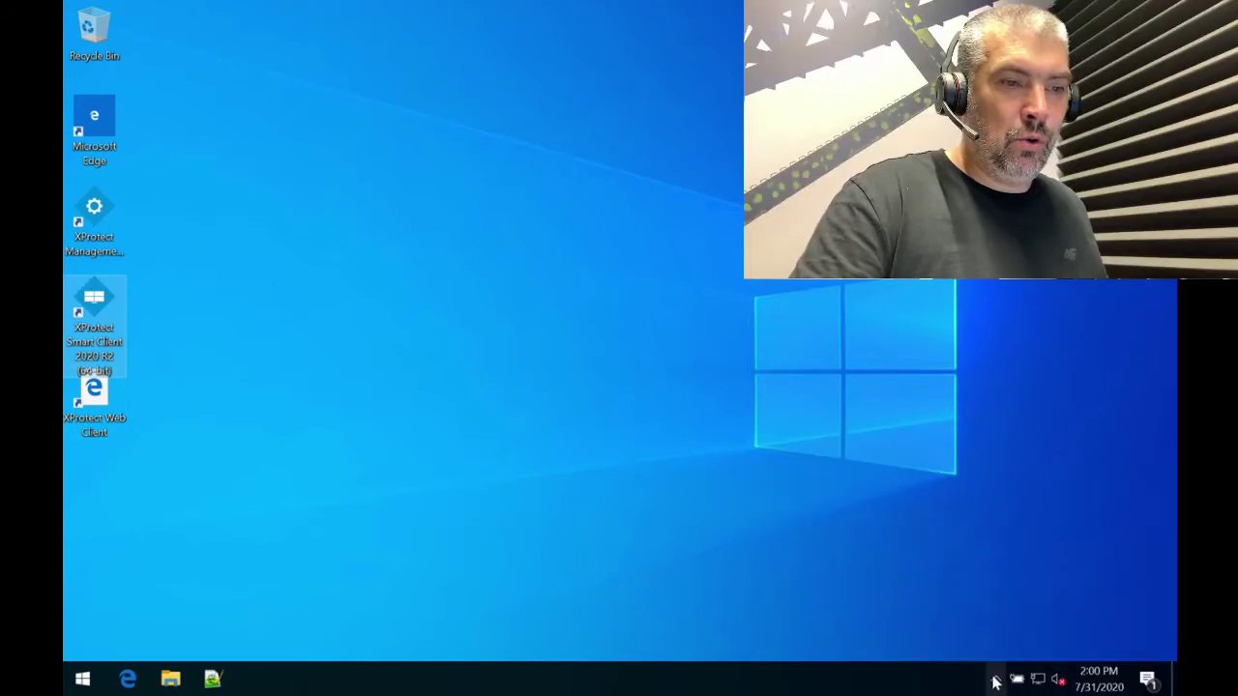
click(996, 680)
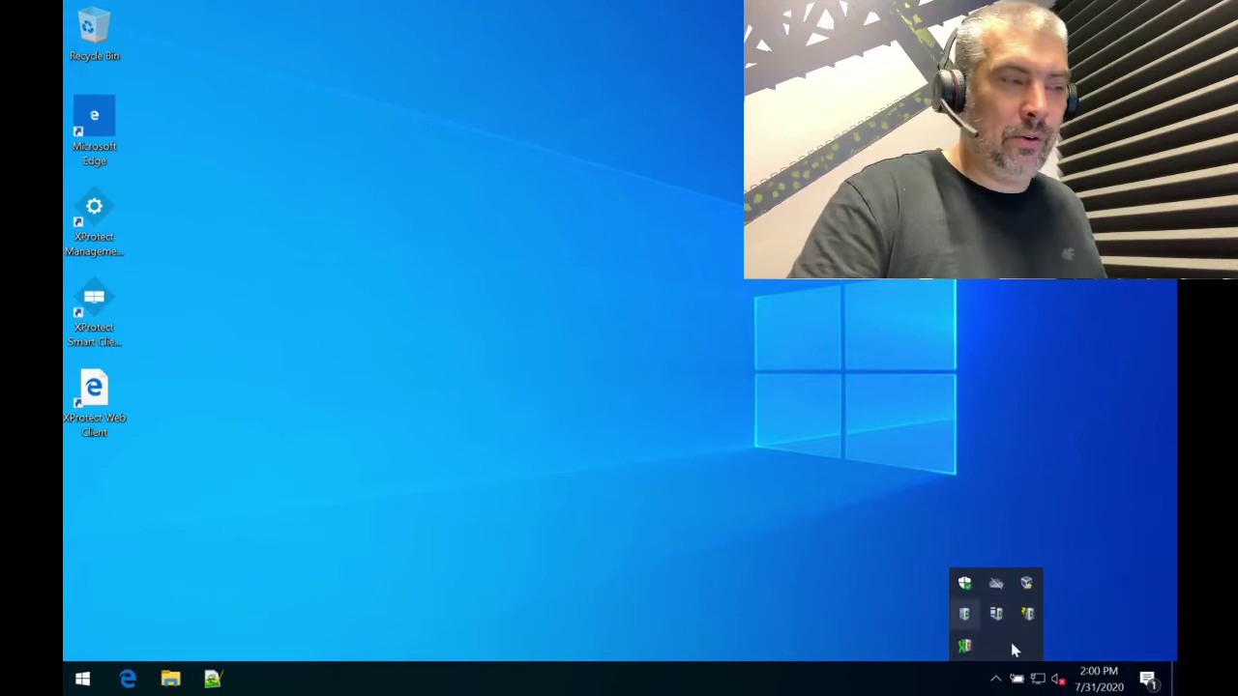
click(637, 465)
double_click(94, 211)
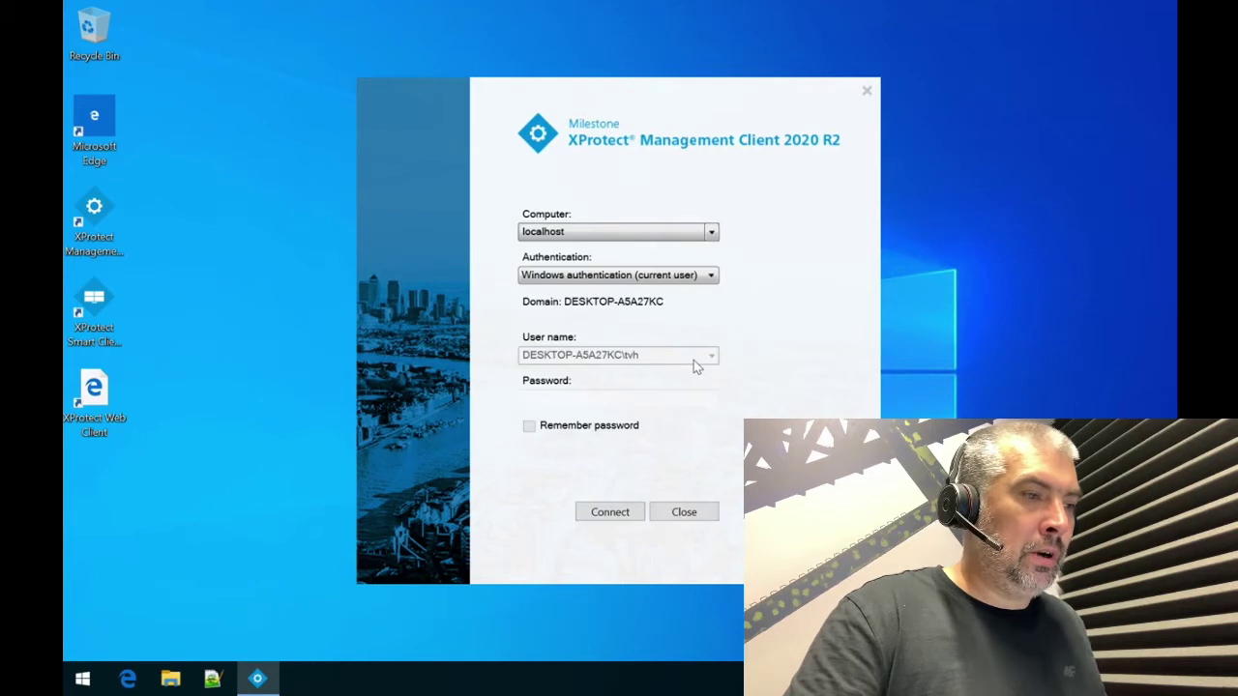
Connect to the localhost management server using Windows authentication for the current user.
click(610, 514)
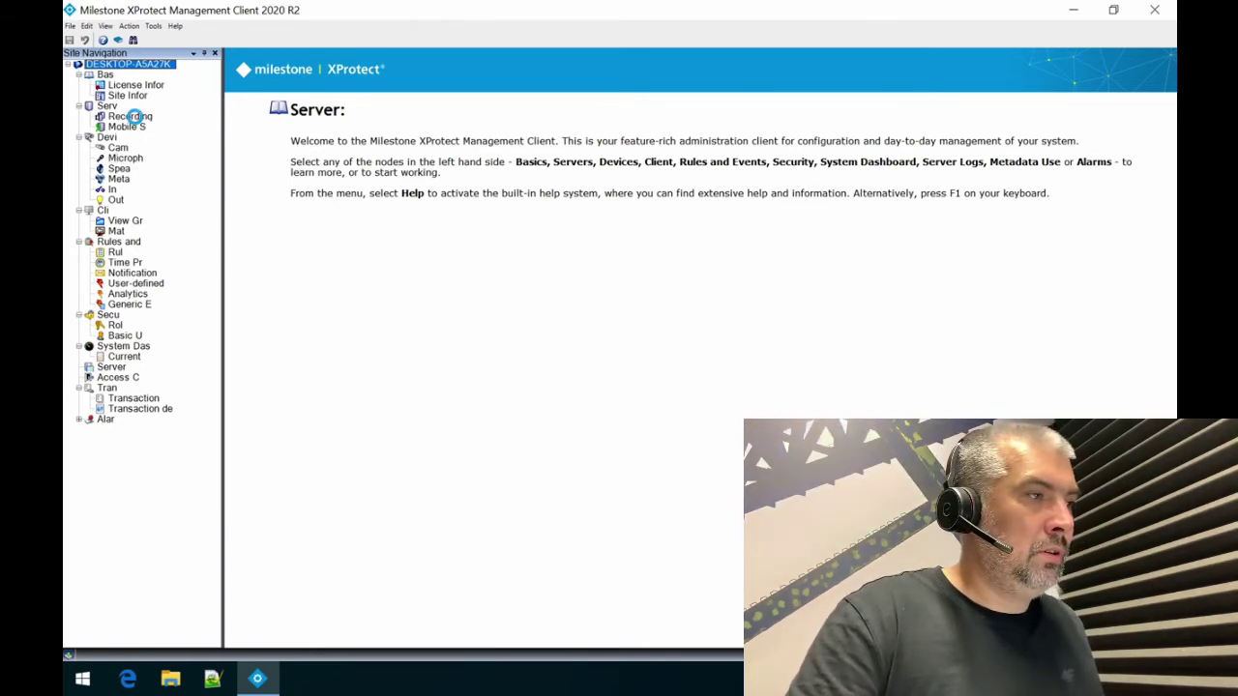
Set camera Vivotek (10.4.25.104)'s Streaming Mode to RTP/RTSP/TCP and save.
click(130, 116)
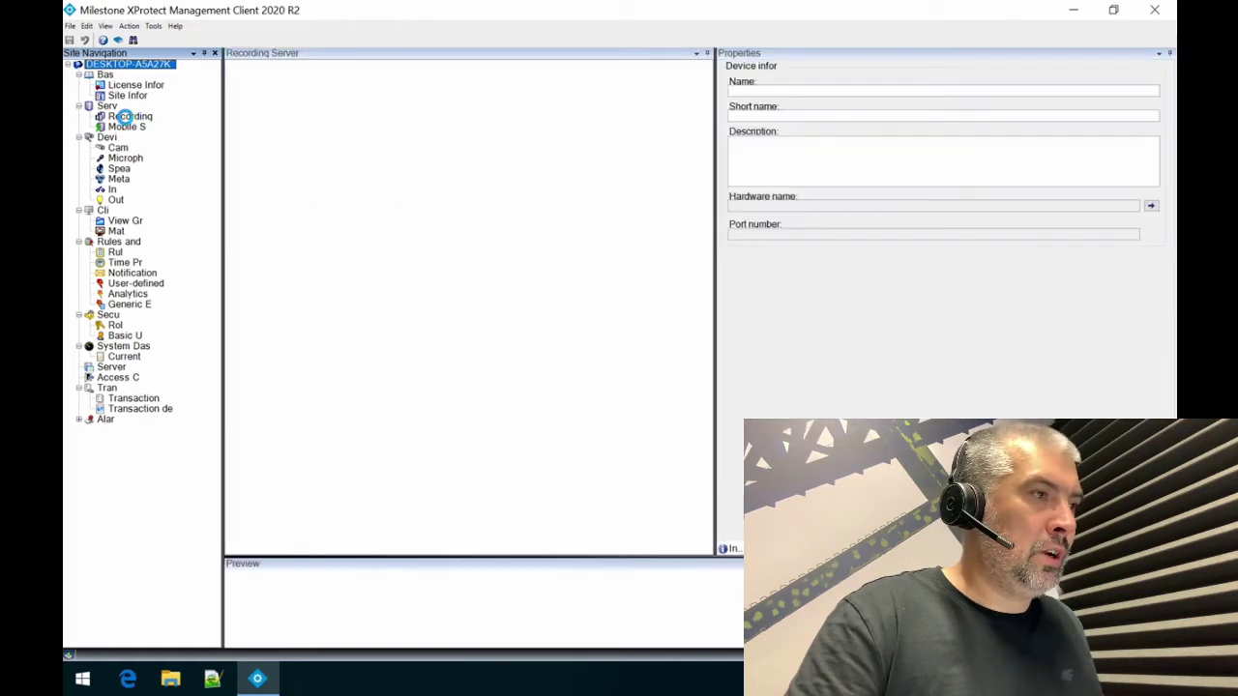
click(242, 74)
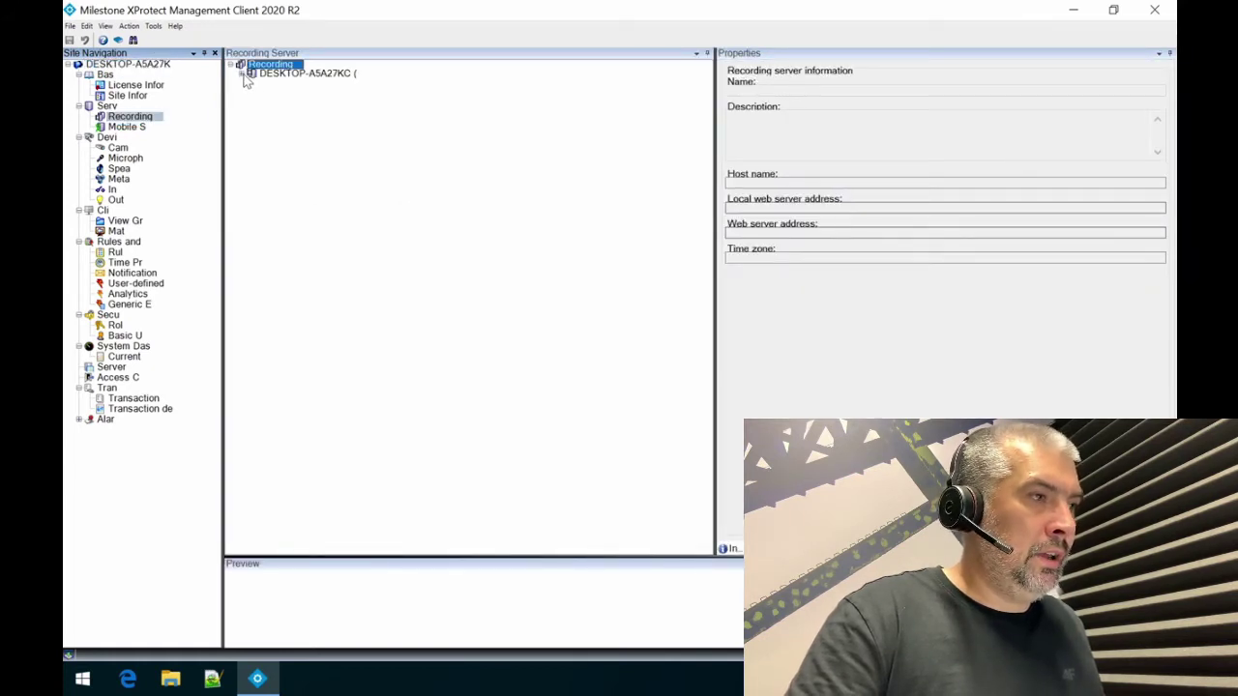
click(251, 84)
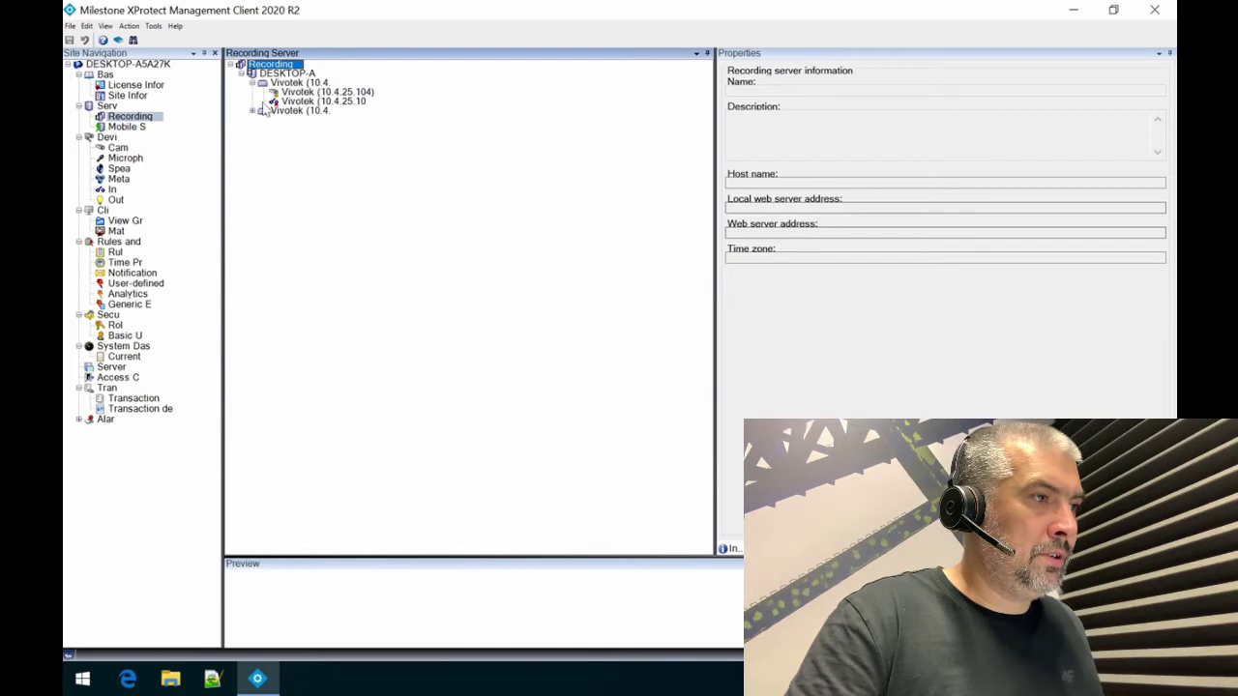
click(252, 111)
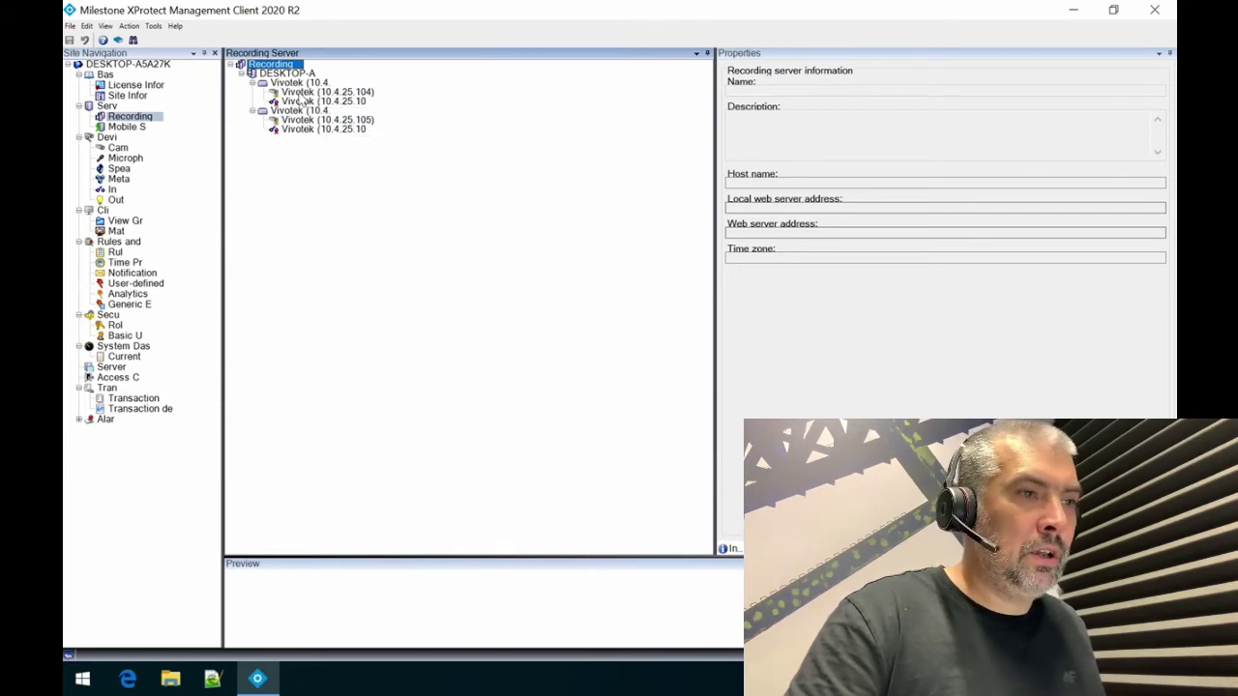
click(302, 92)
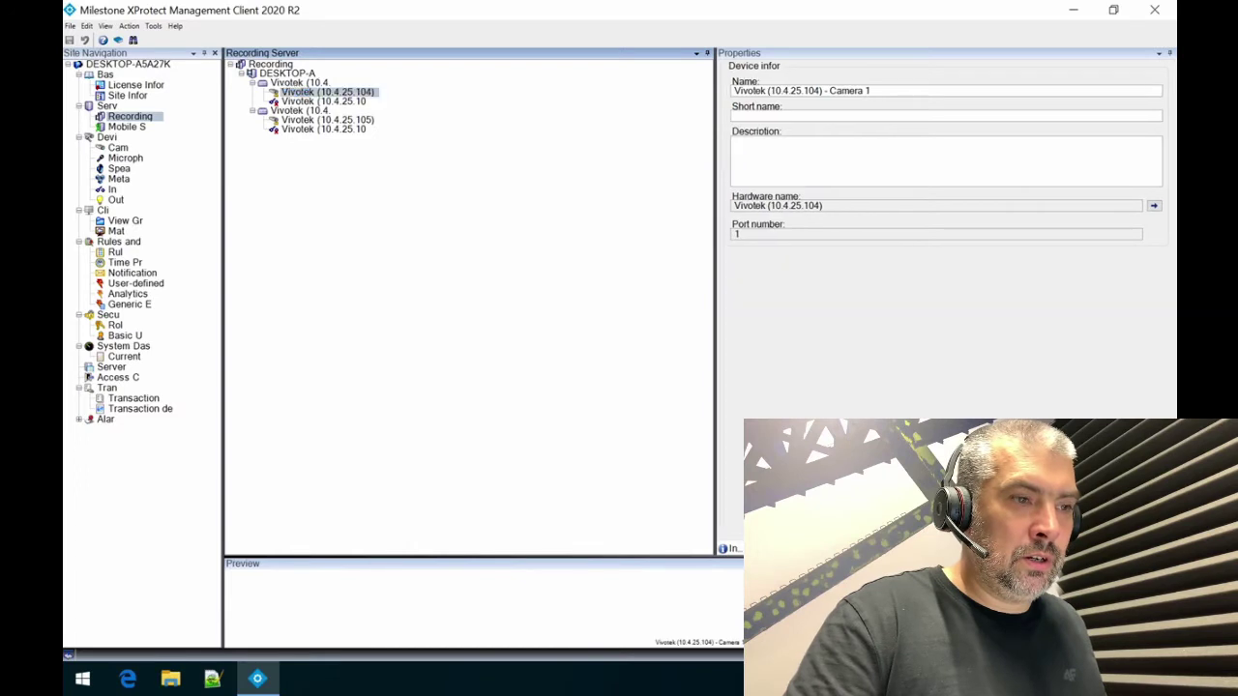
click(762, 549)
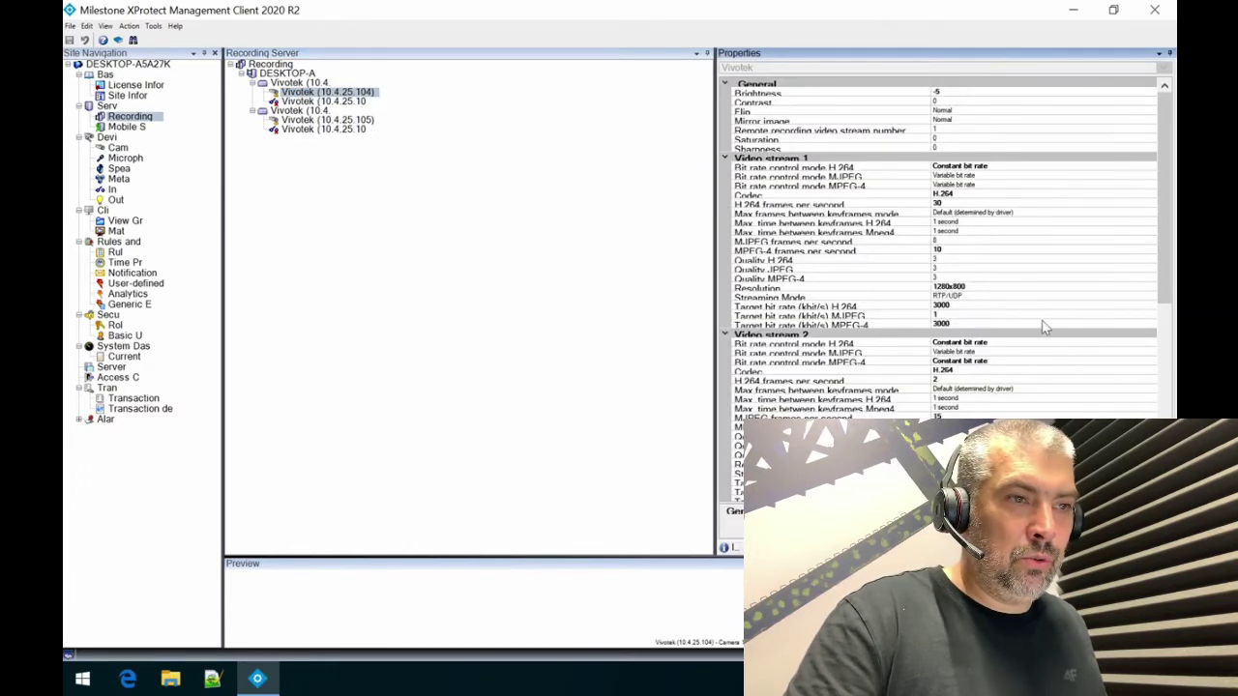
click(973, 296)
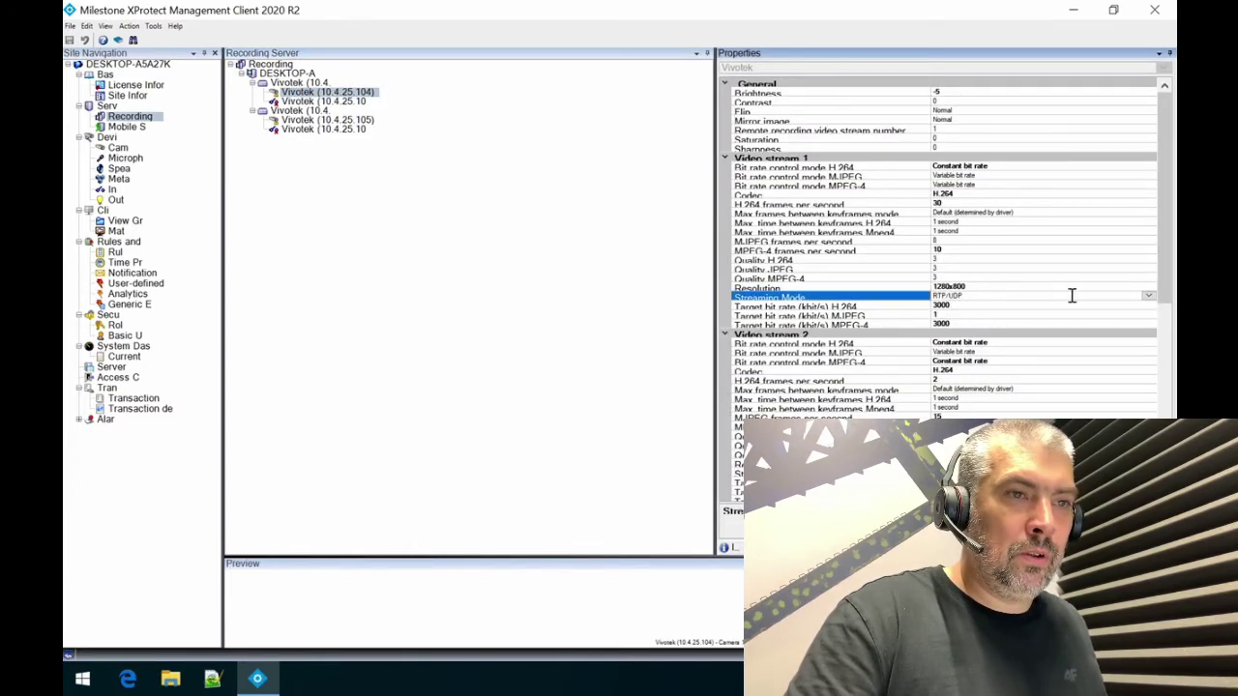
click(1149, 297)
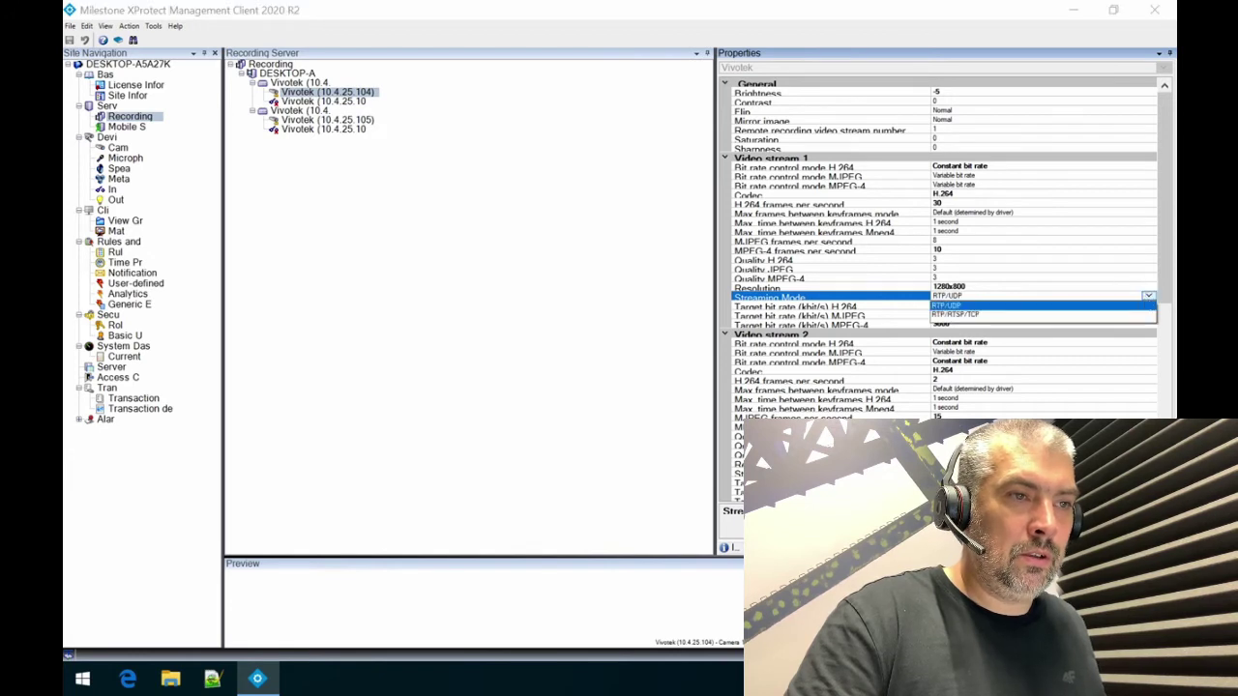
click(973, 315)
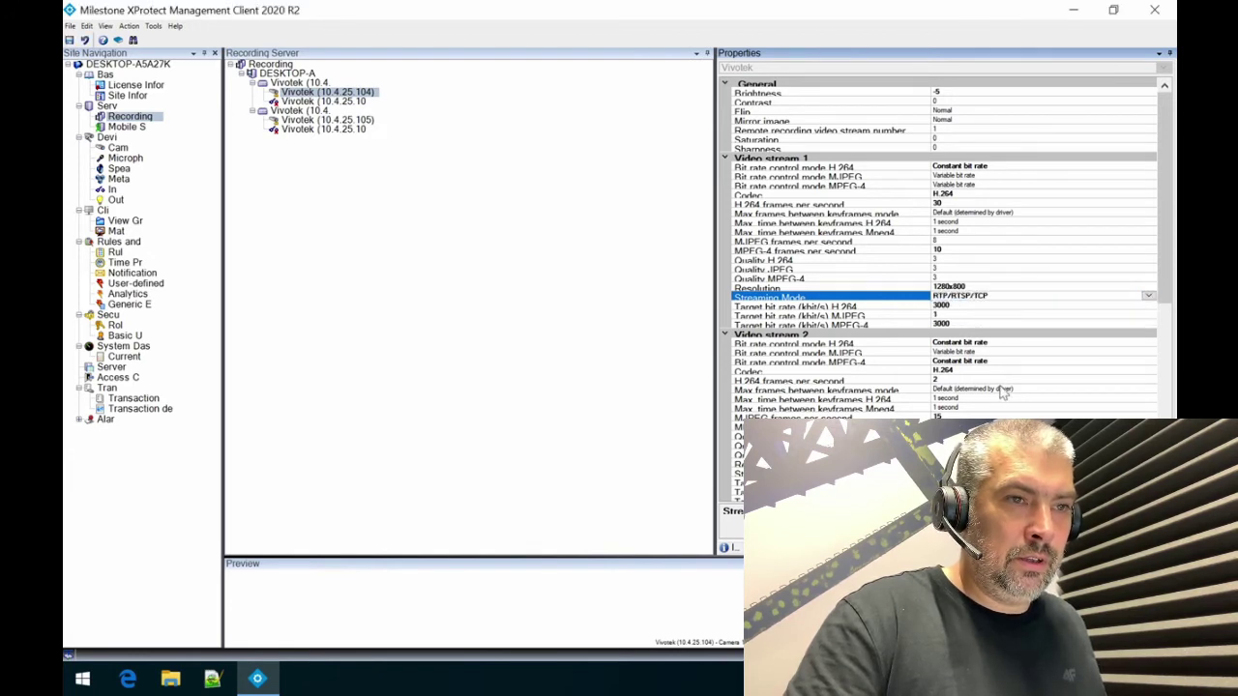
scroll(1170, 329, down, 4)
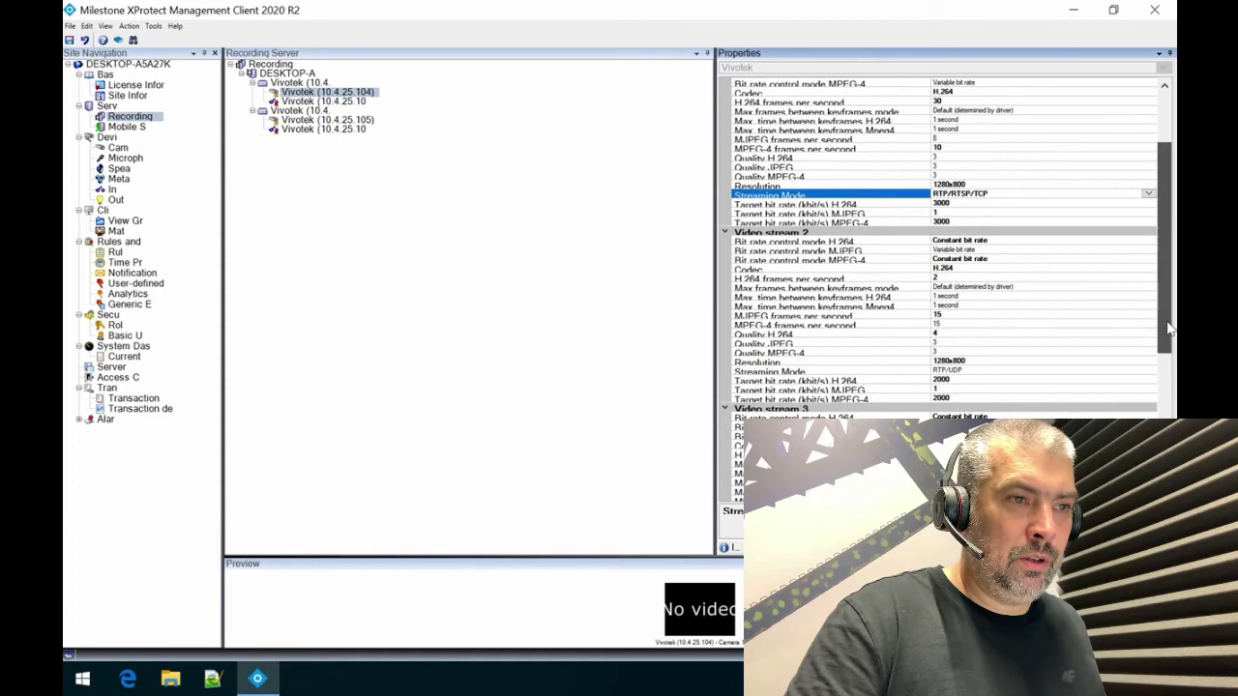
click(70, 39)
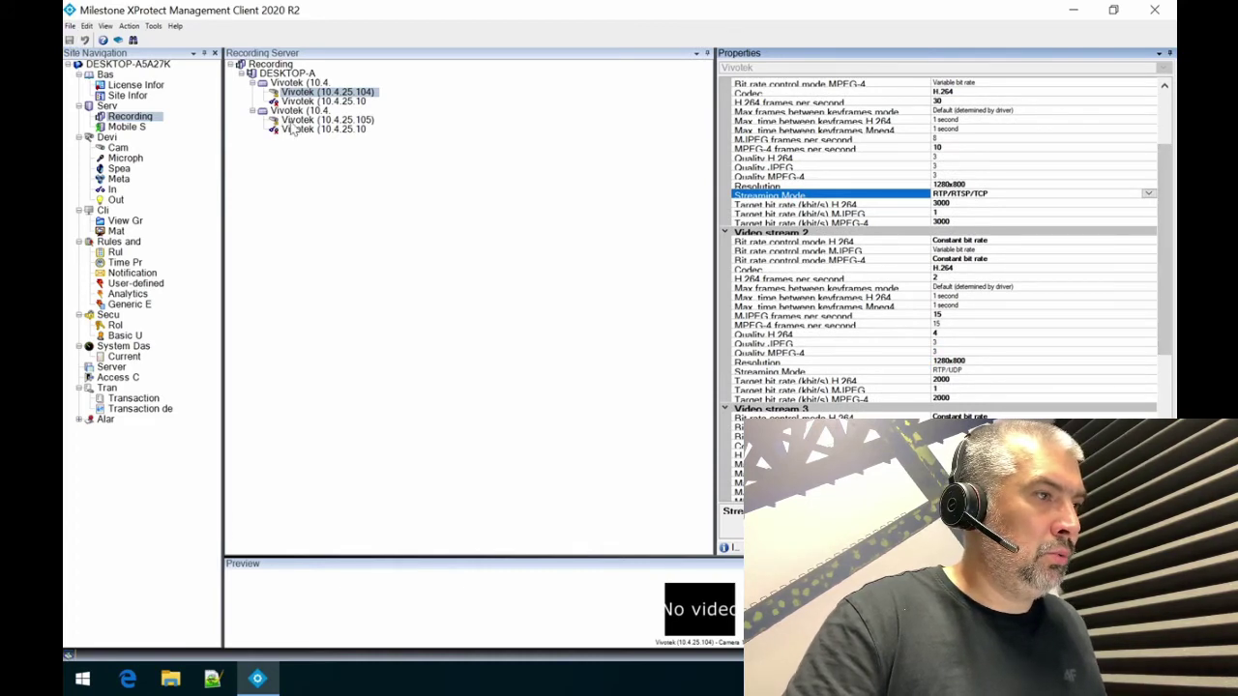
Set camera Vivotek (10.4.25.105)'s Streaming Mode to RTP/RTSP/TCP as well.
click(292, 118)
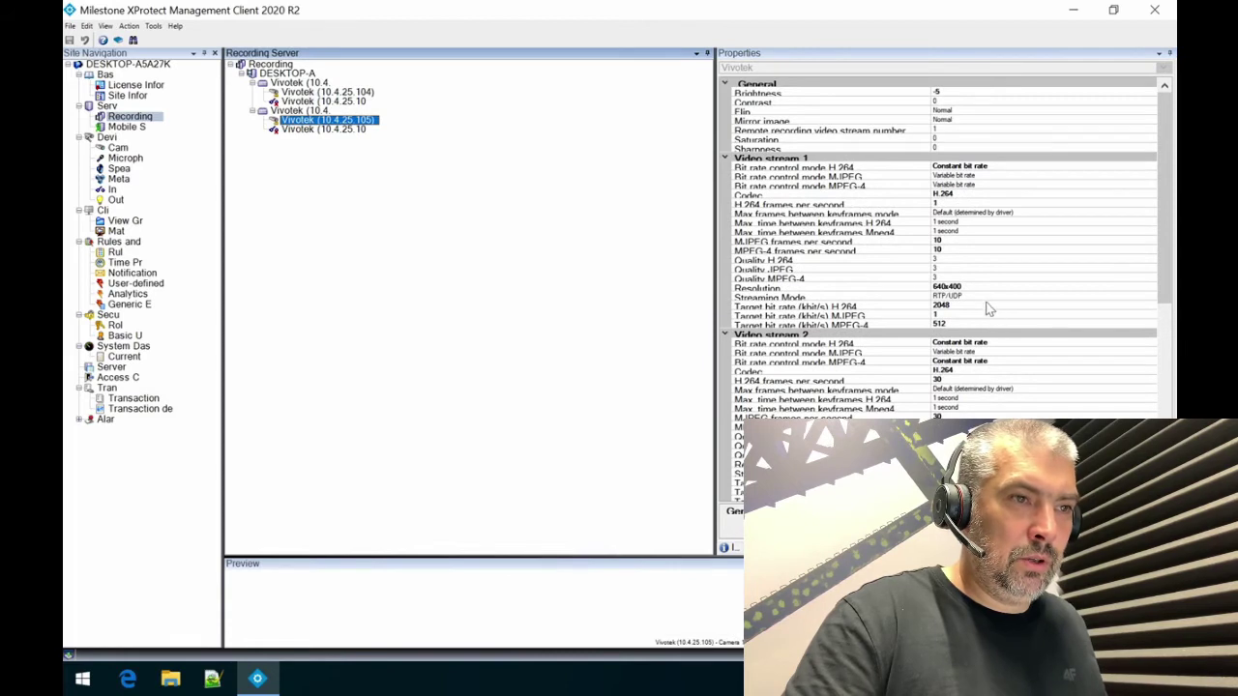
click(981, 296)
click(1148, 295)
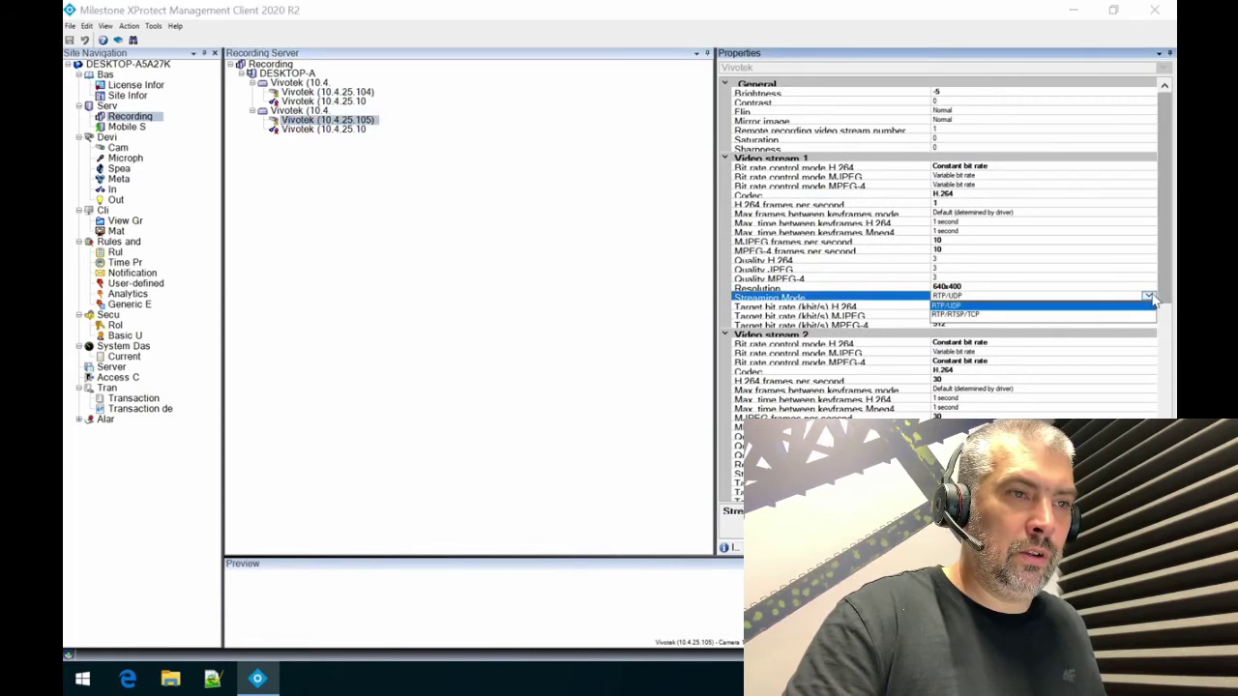
click(989, 315)
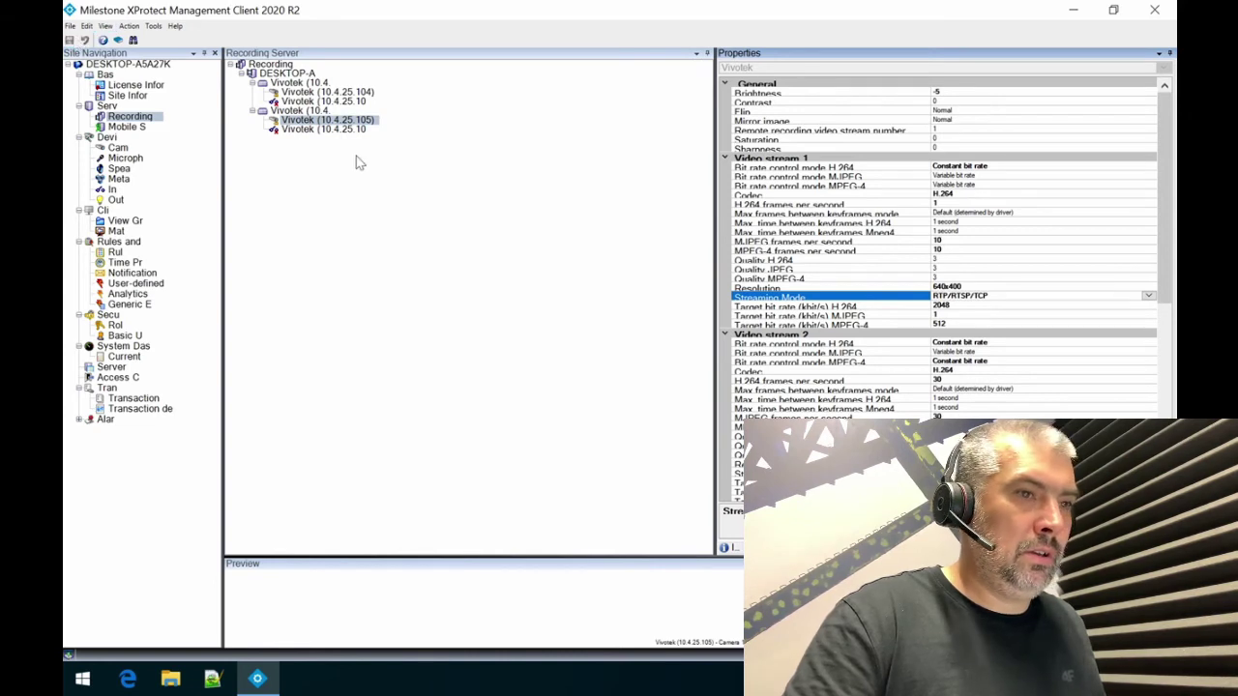
Preview both cameras' live video, then close the Management Client and launch the XProtect Web Client.
click(315, 93)
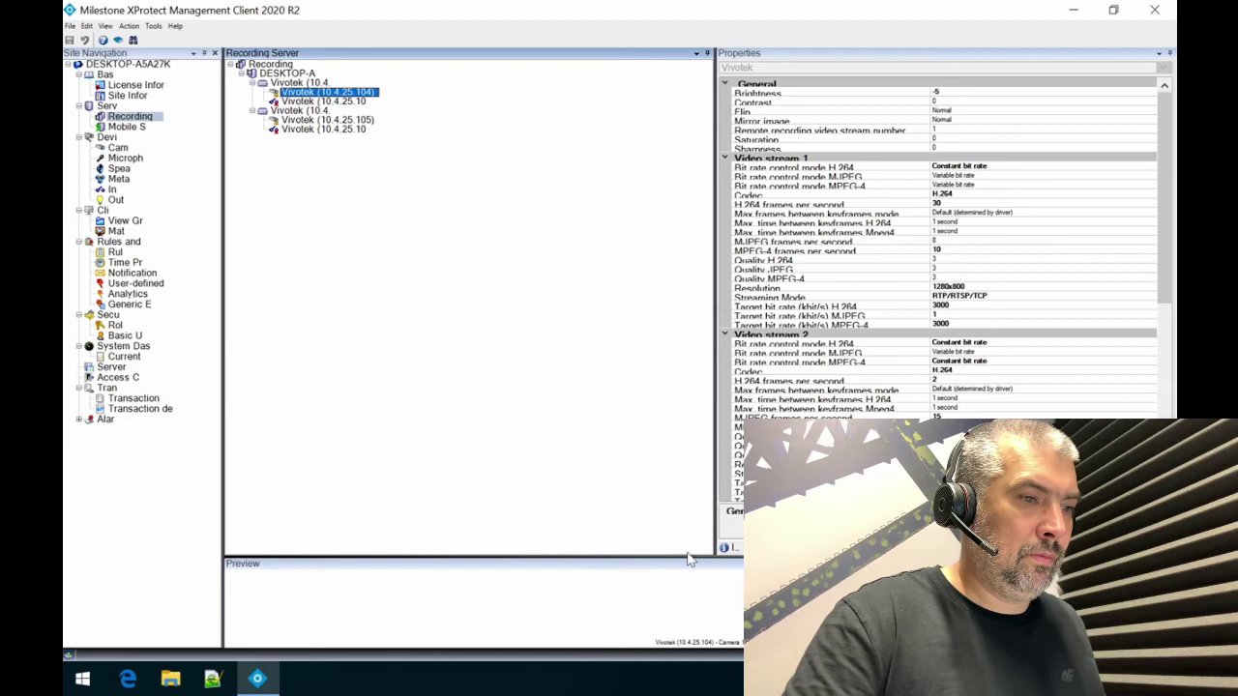
drag(717, 558, 718, 422)
drag(717, 328, 479, 292)
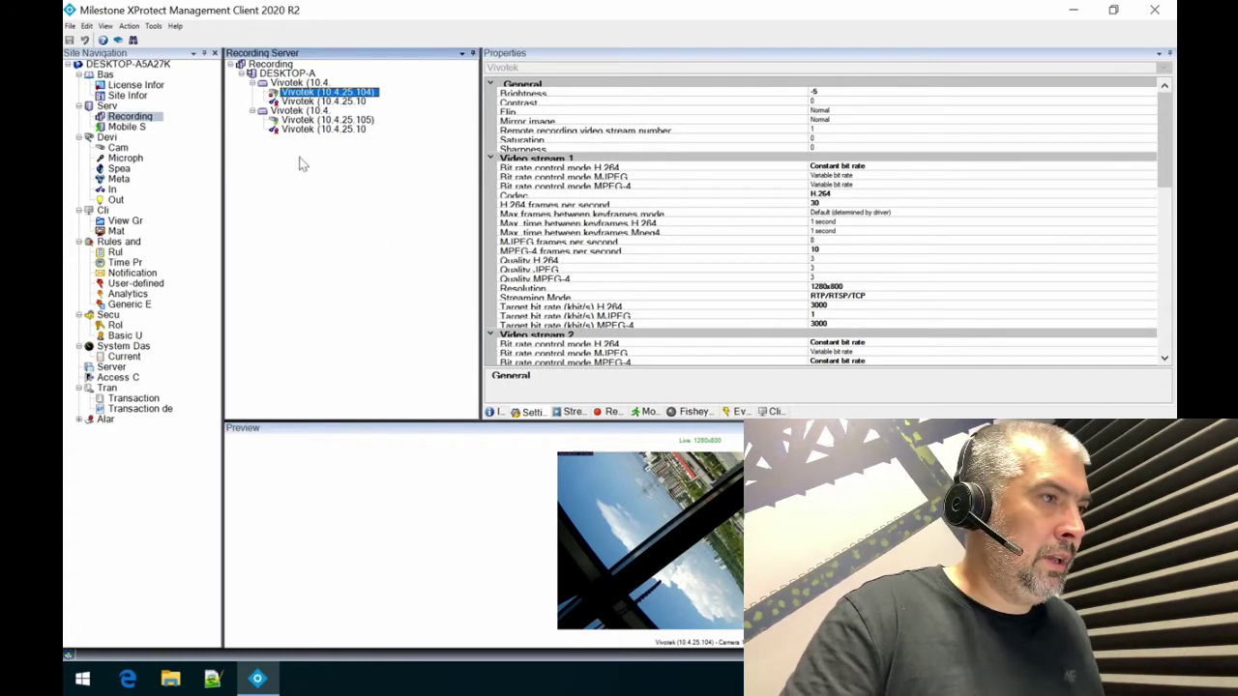
click(302, 120)
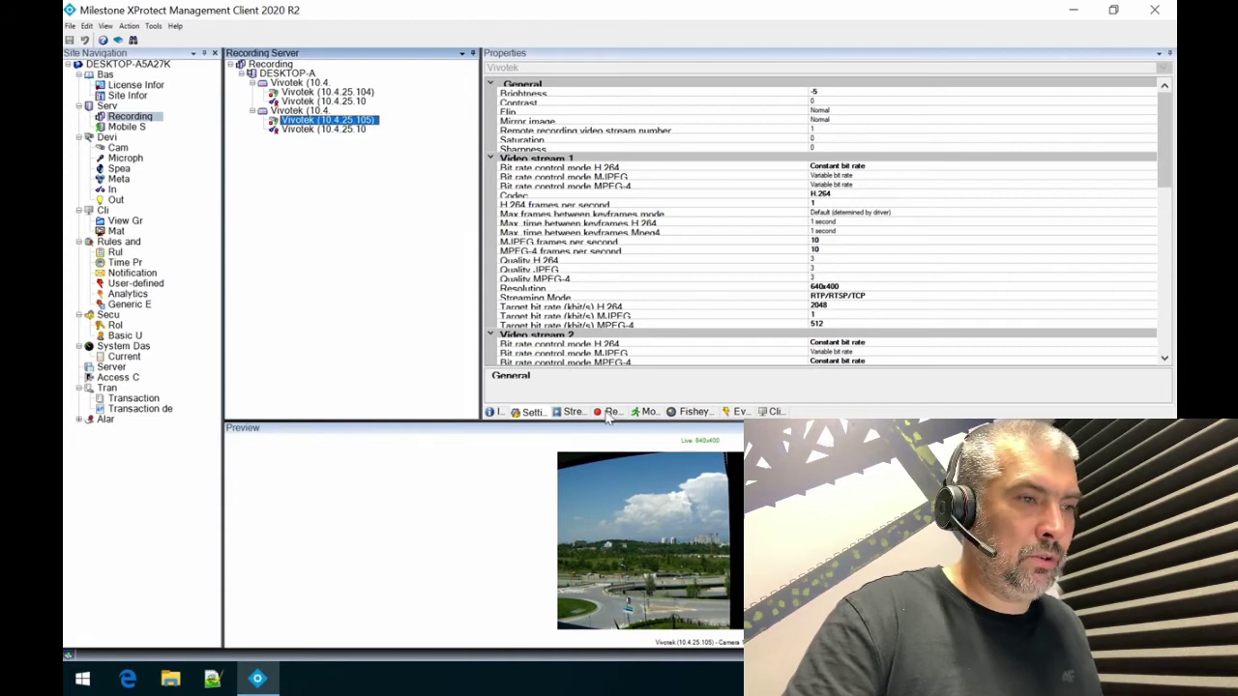
click(345, 91)
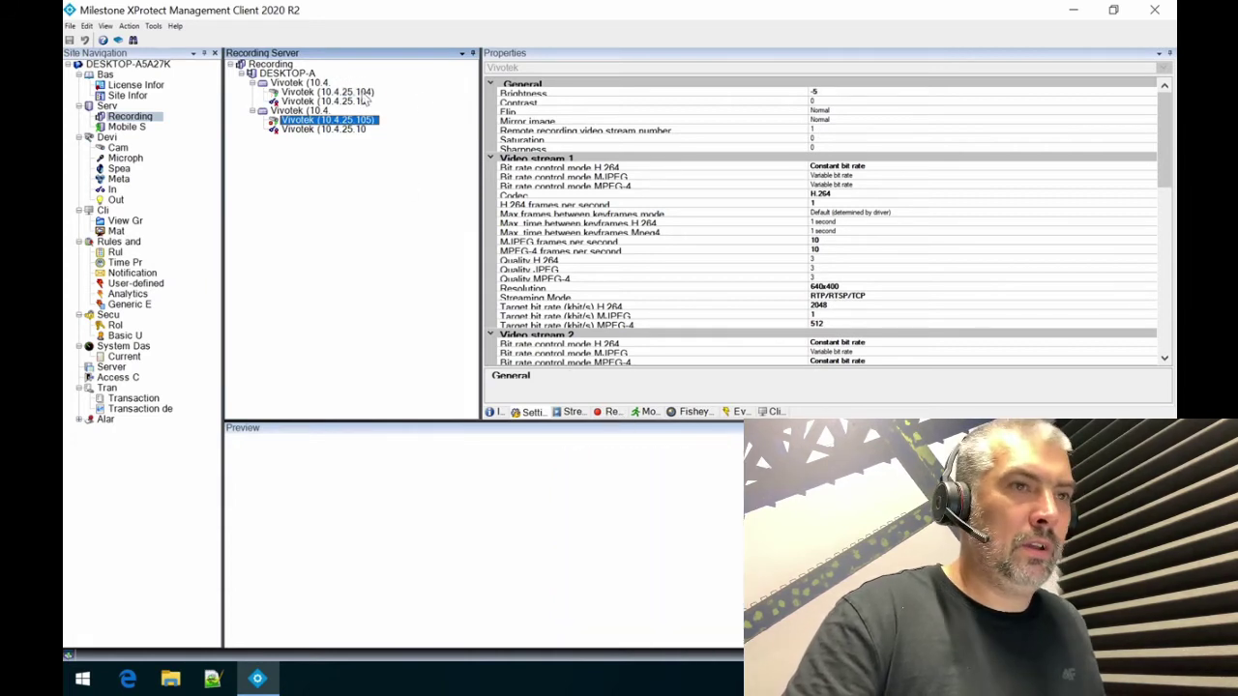
click(1157, 15)
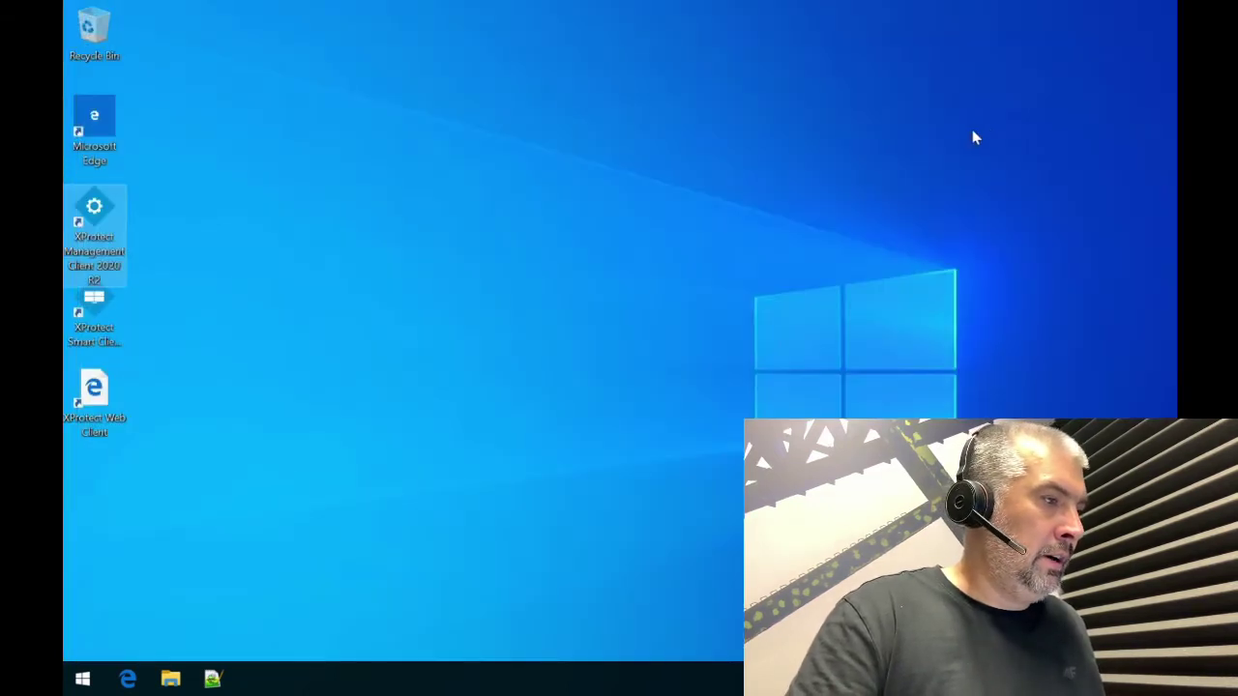
double_click(94, 391)
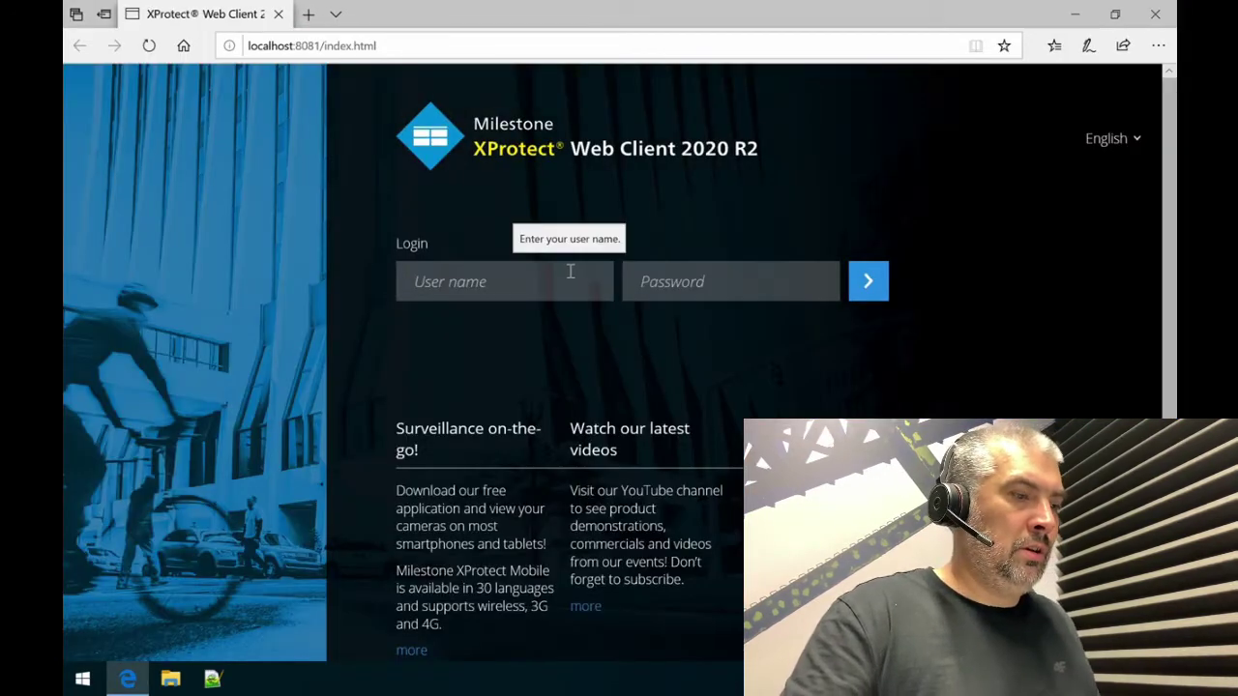
Log in to the Web Client with the basic user name and password, retrying after a failed attempt.
click(572, 274)
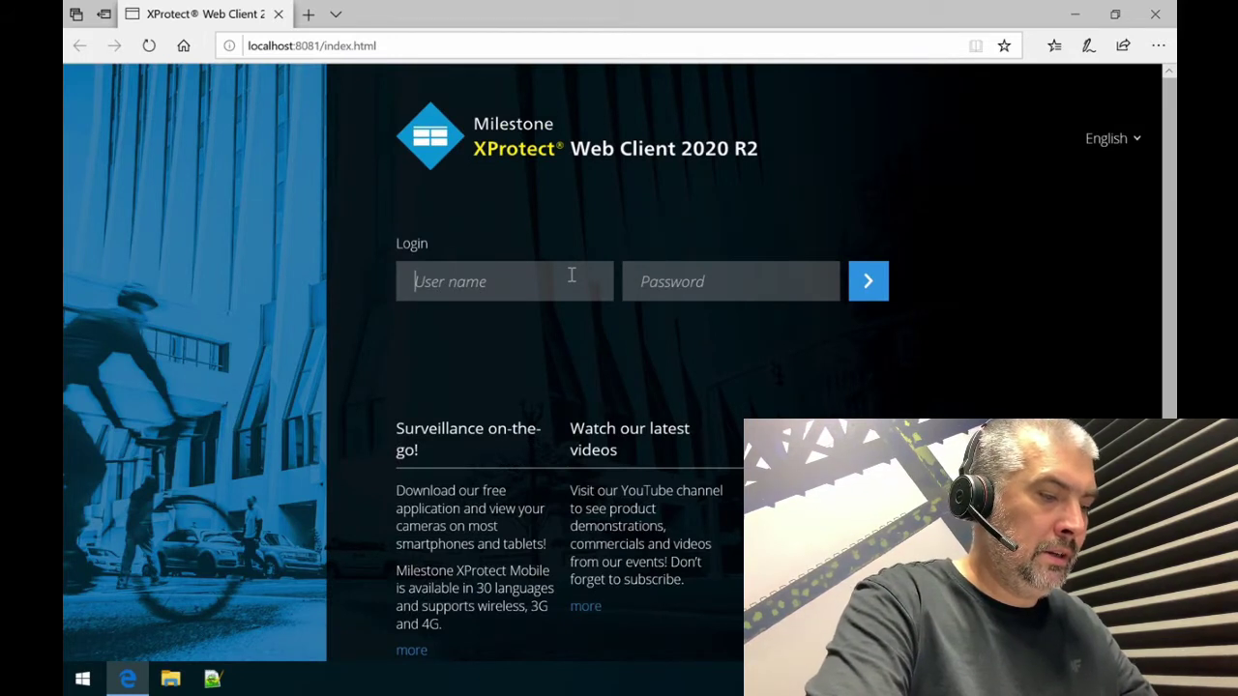
text(basic)
click(734, 277)
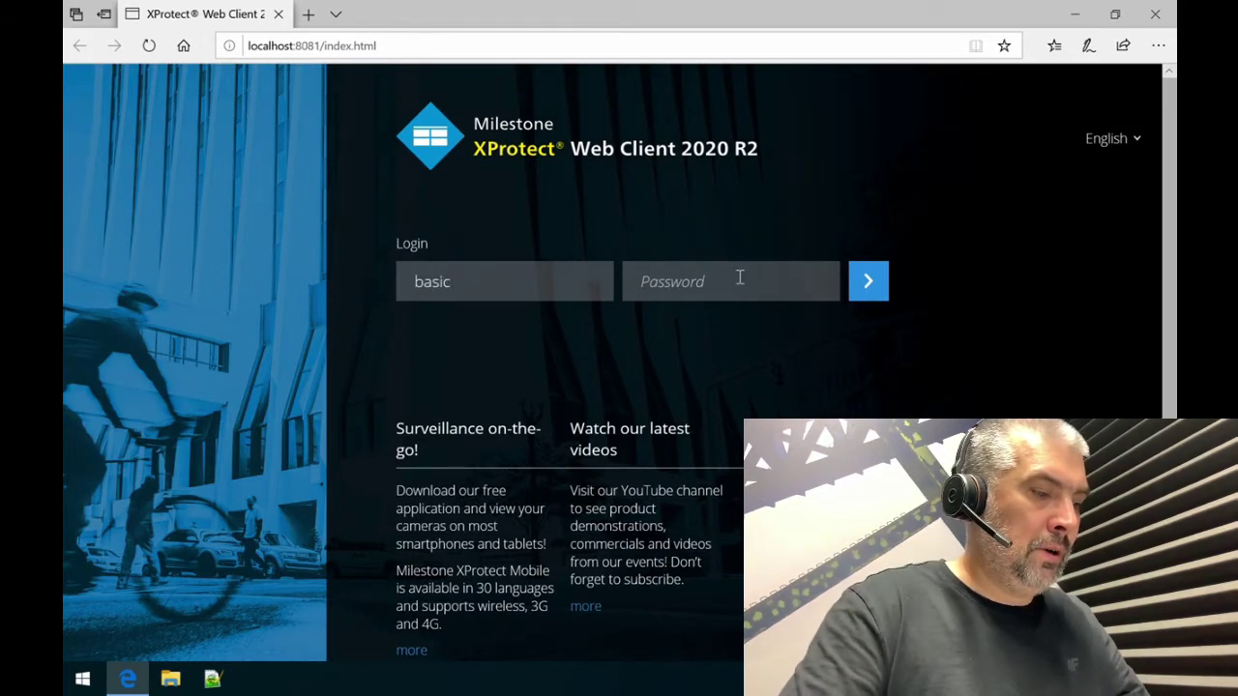
text(basic)
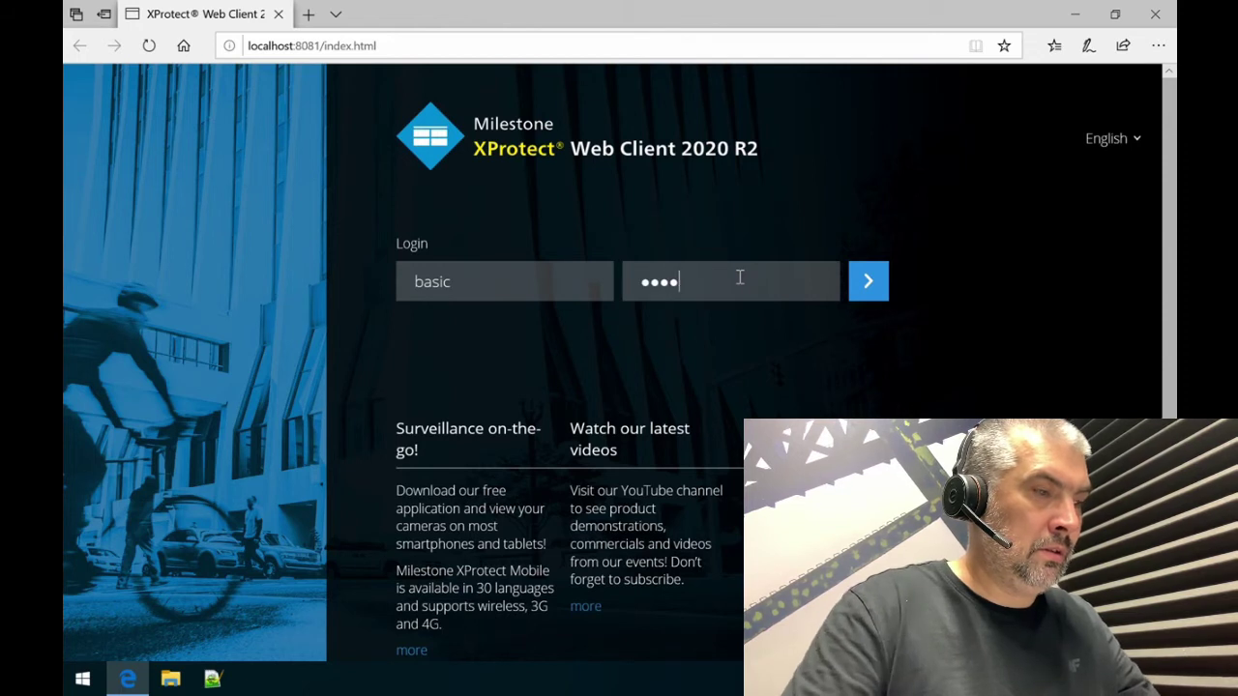
click(866, 281)
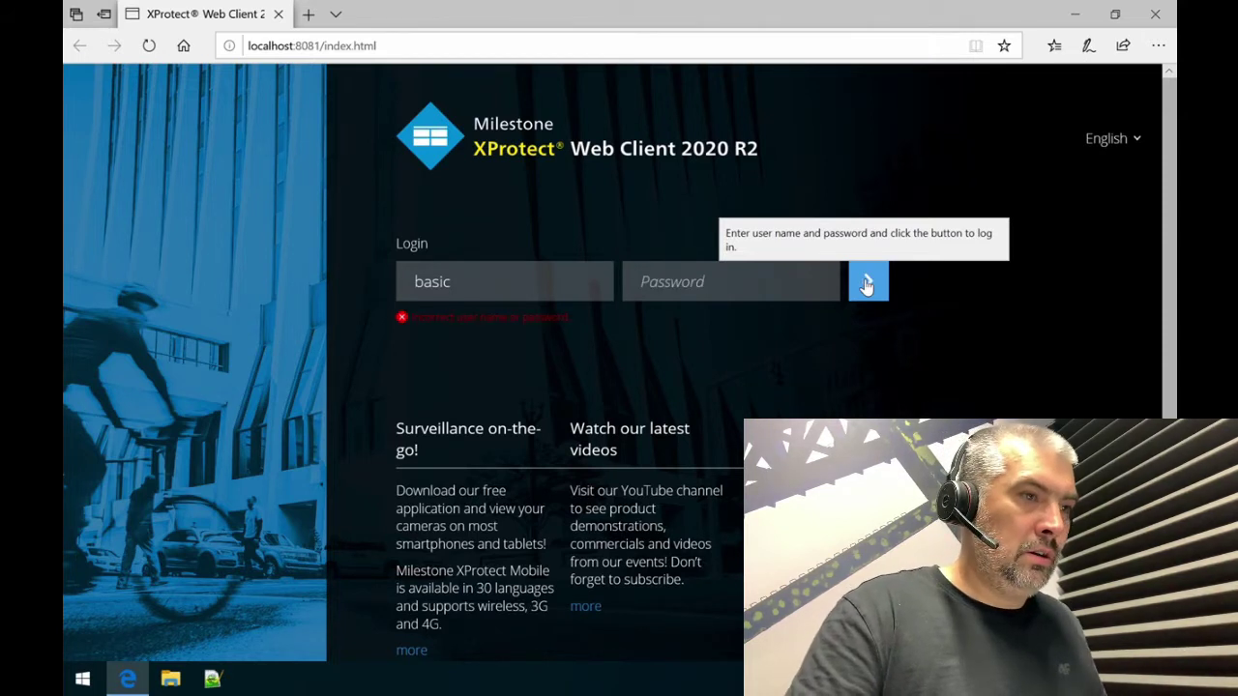
click(747, 280)
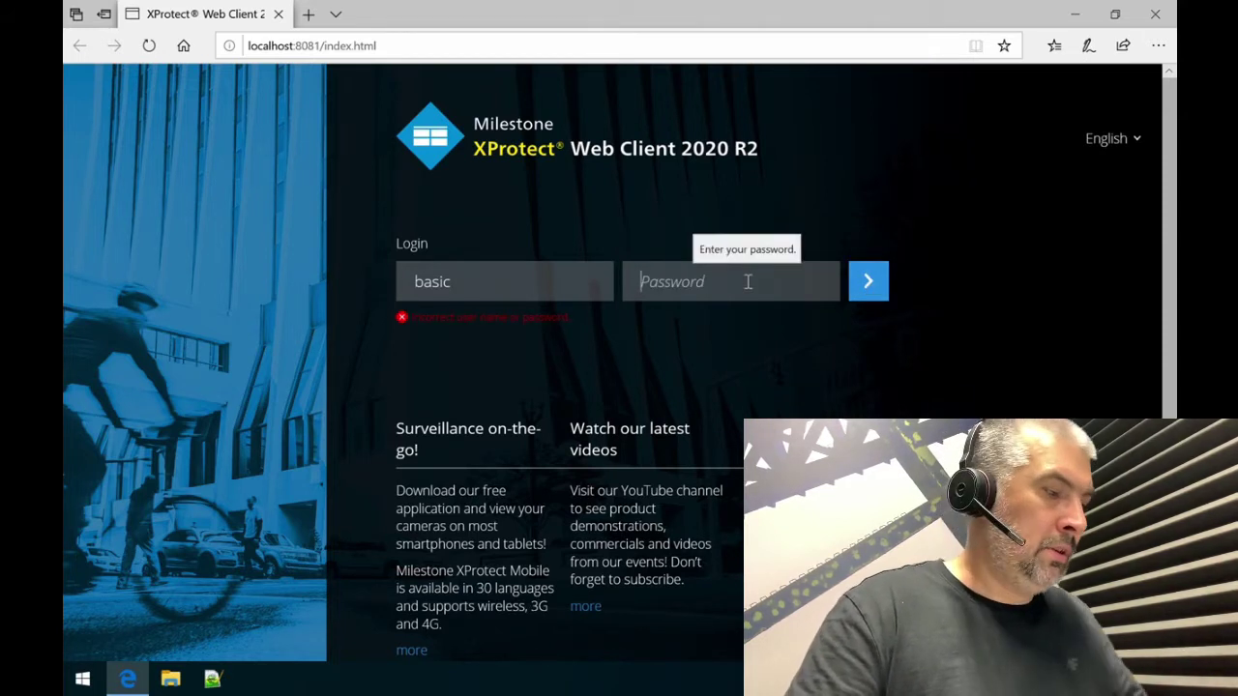
text(••••••••)
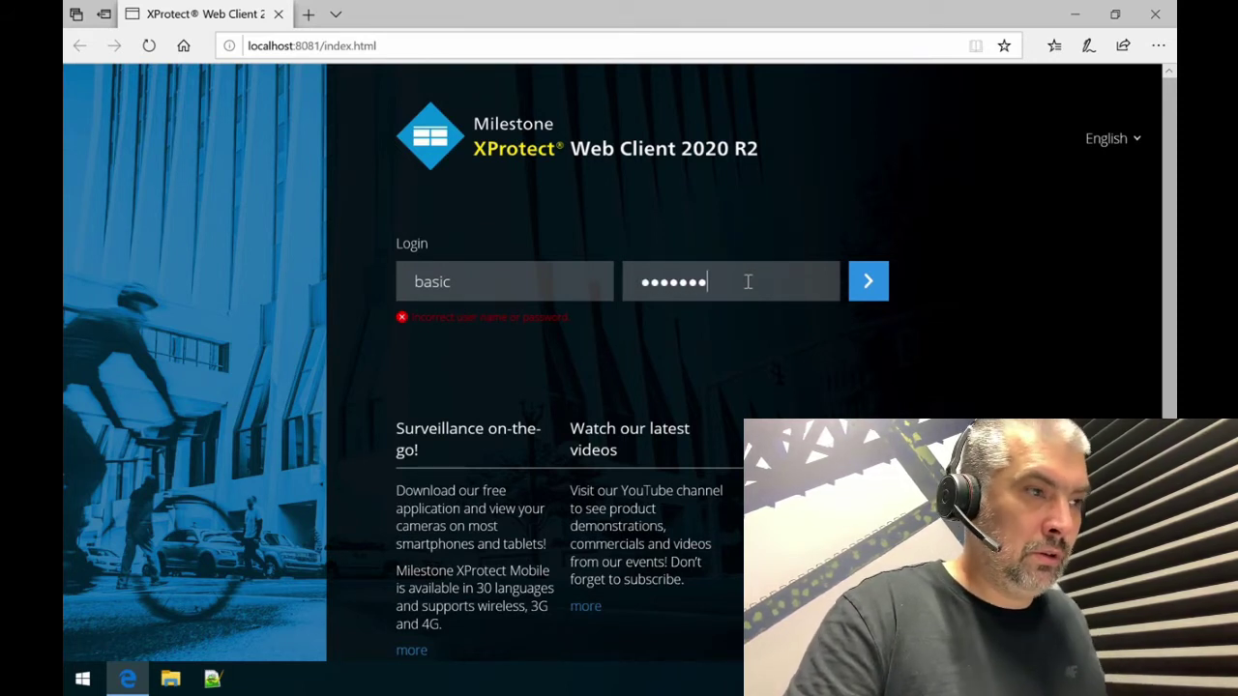
click(872, 282)
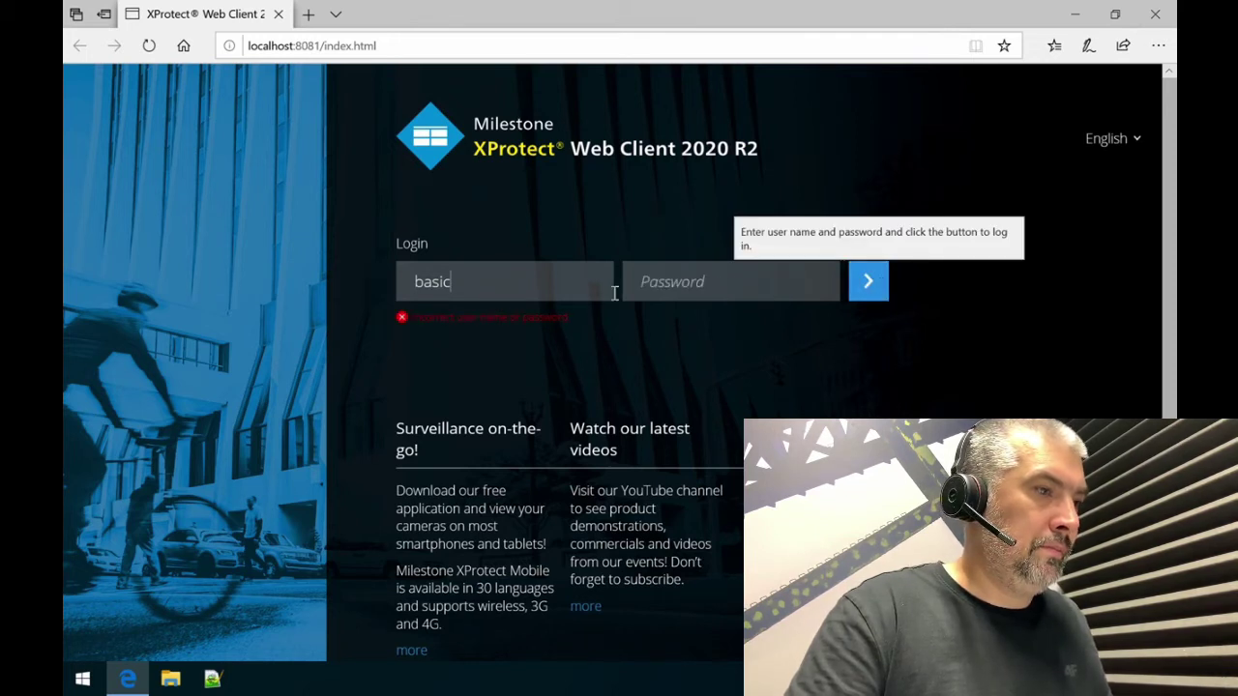
click(706, 282)
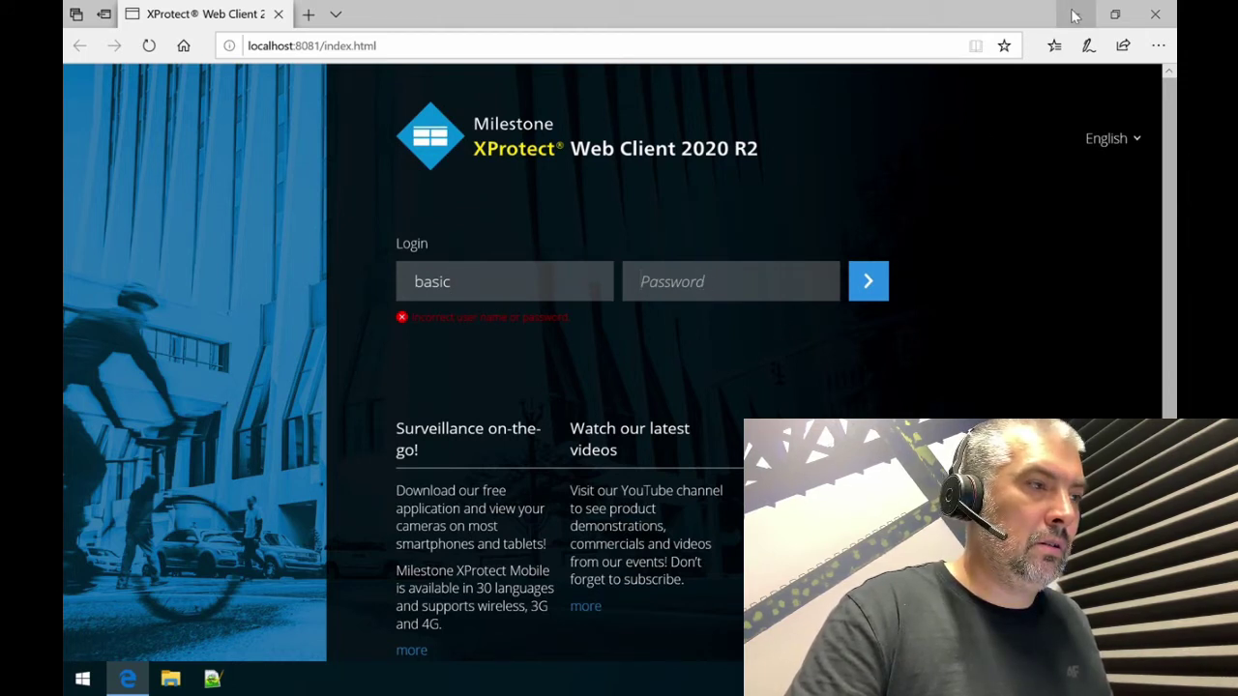
key(super+d)
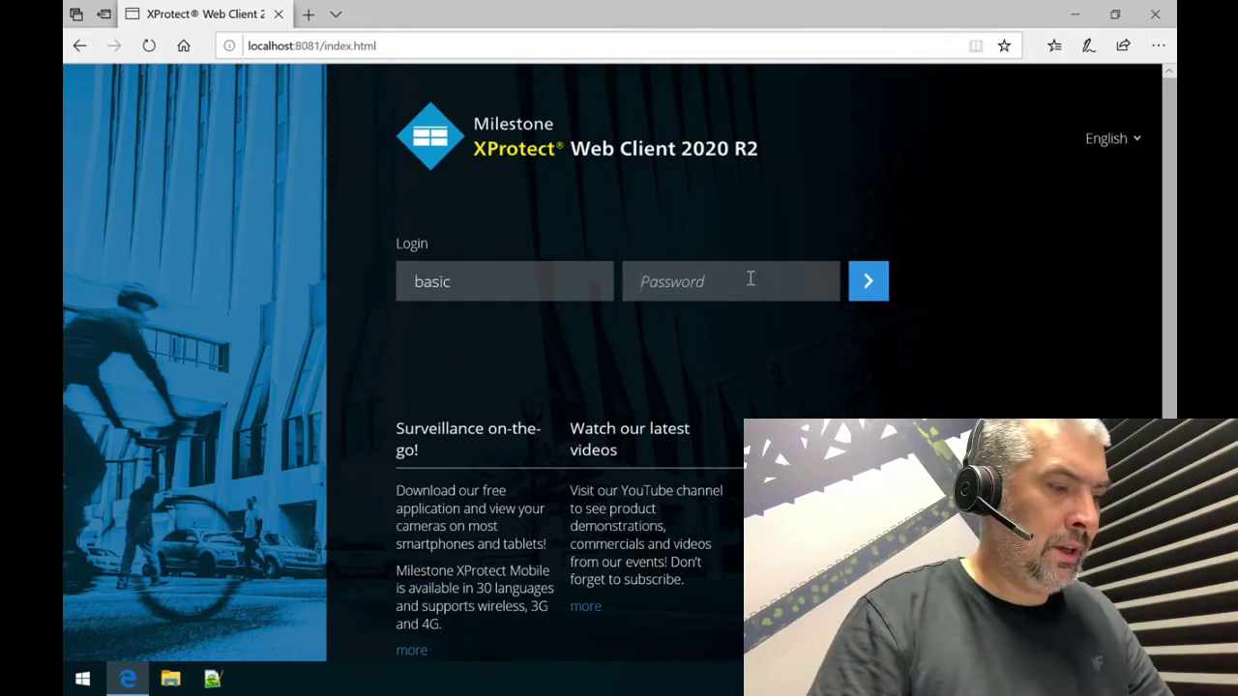
text(••••)
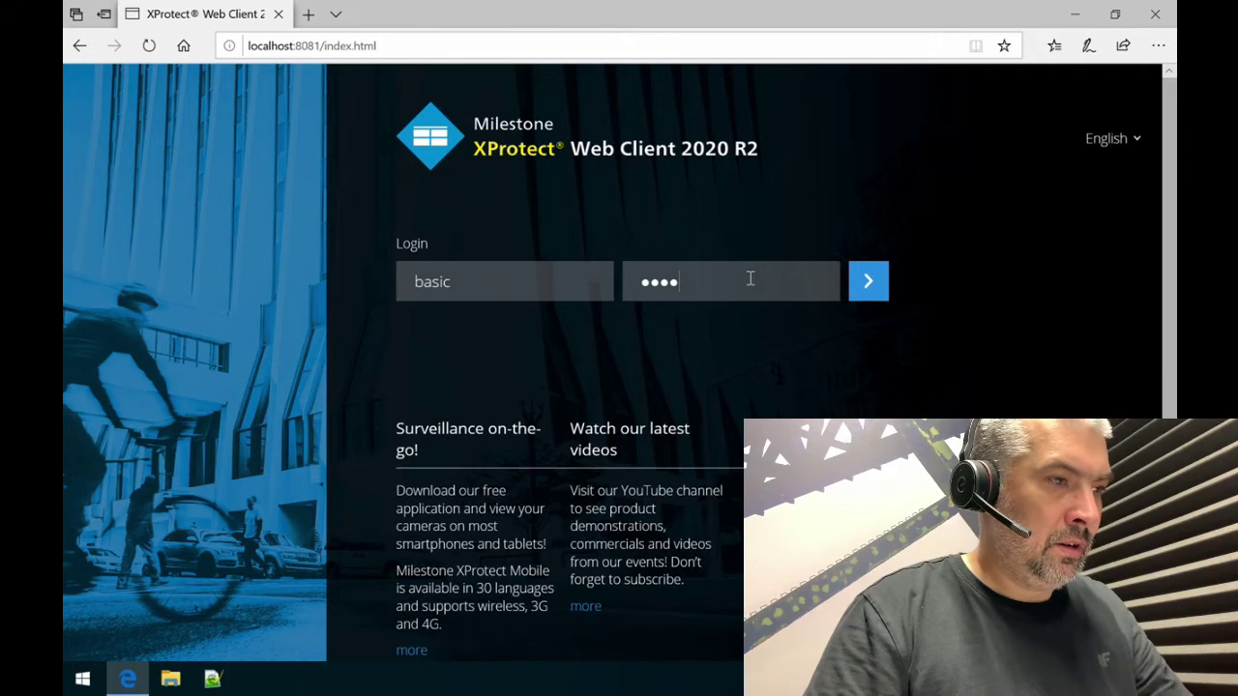
text(•••)
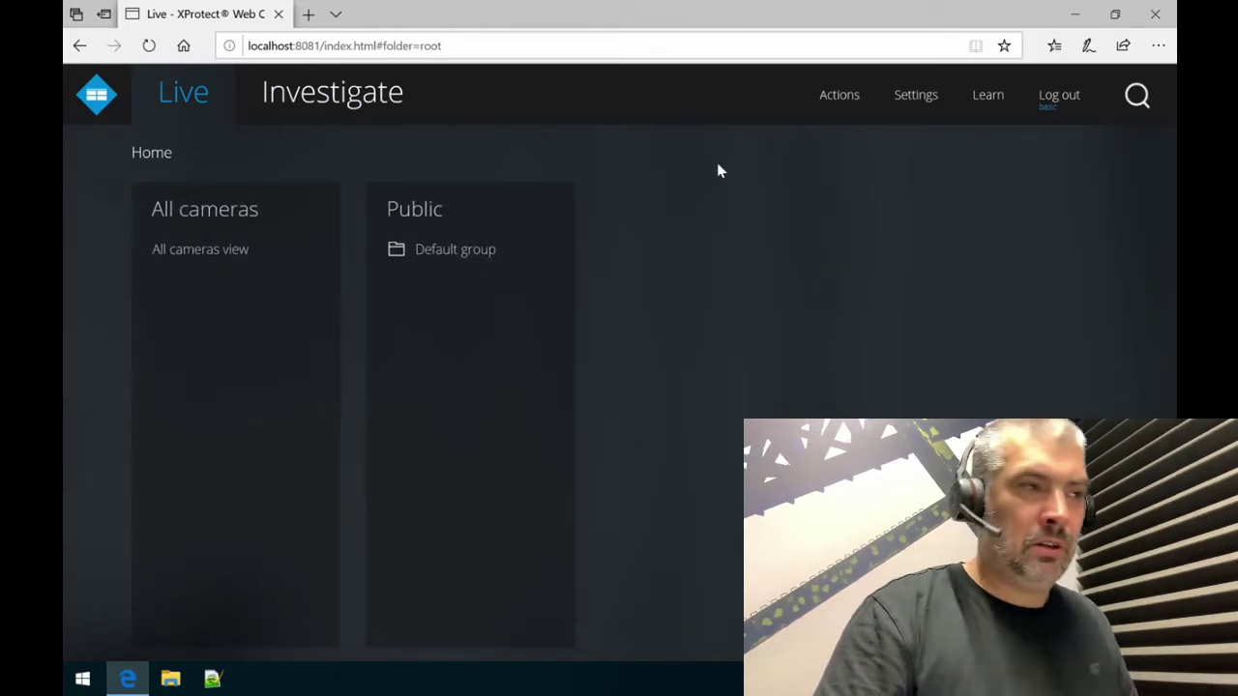
Open the All cameras view, then log out of the Web Client and close Edge.
click(208, 342)
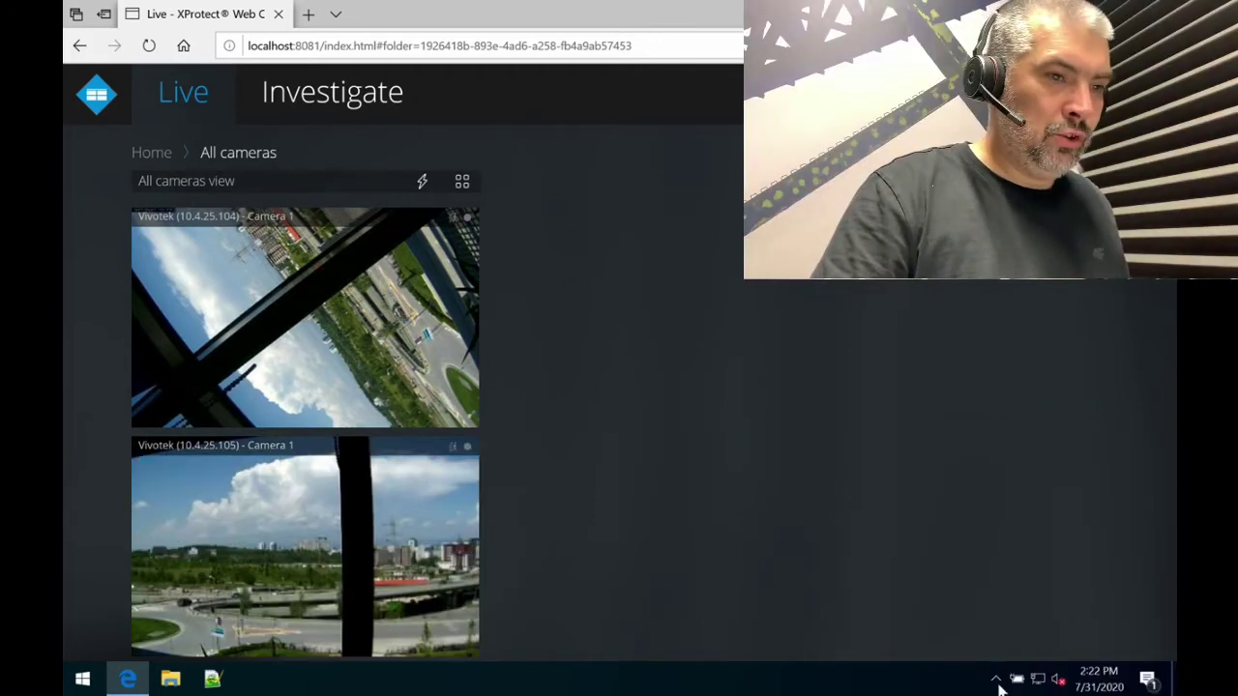
click(995, 679)
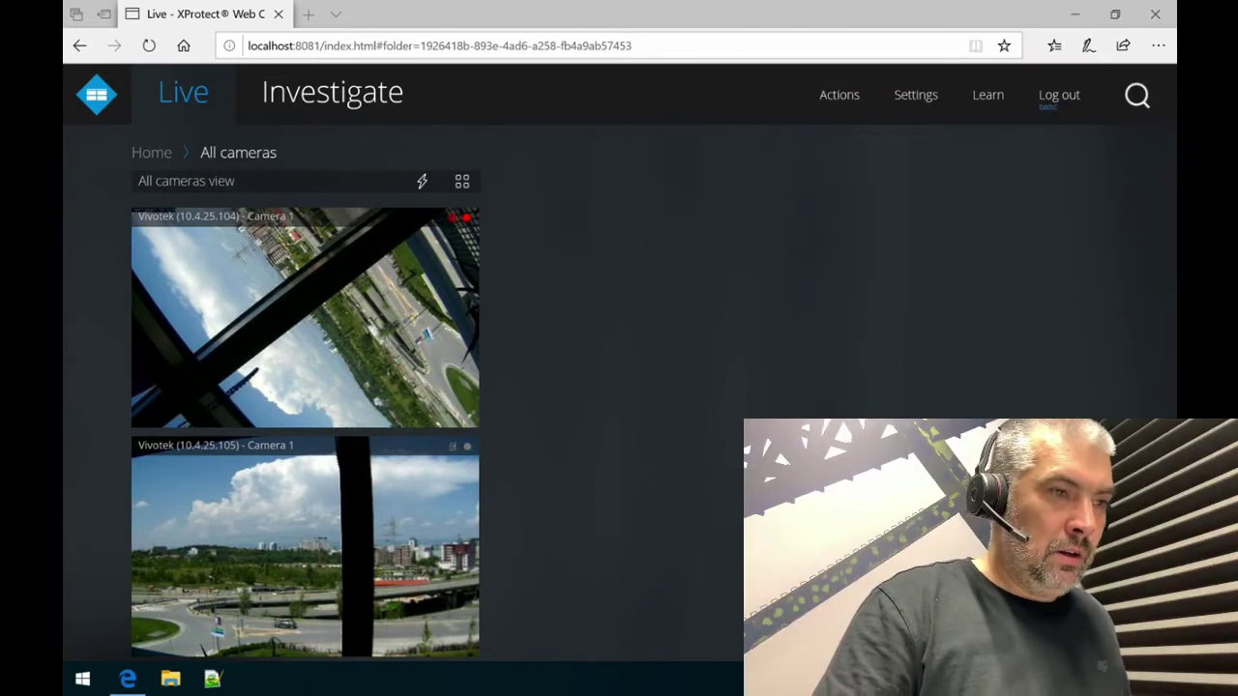
click(1056, 97)
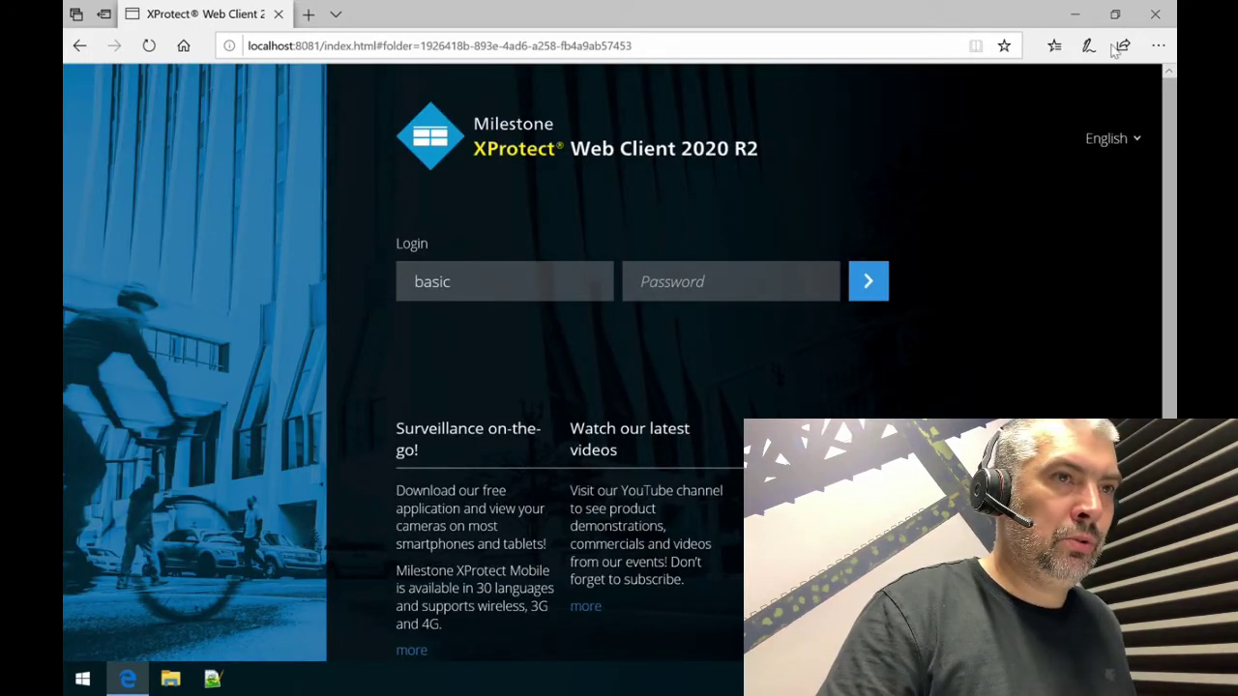
click(1153, 17)
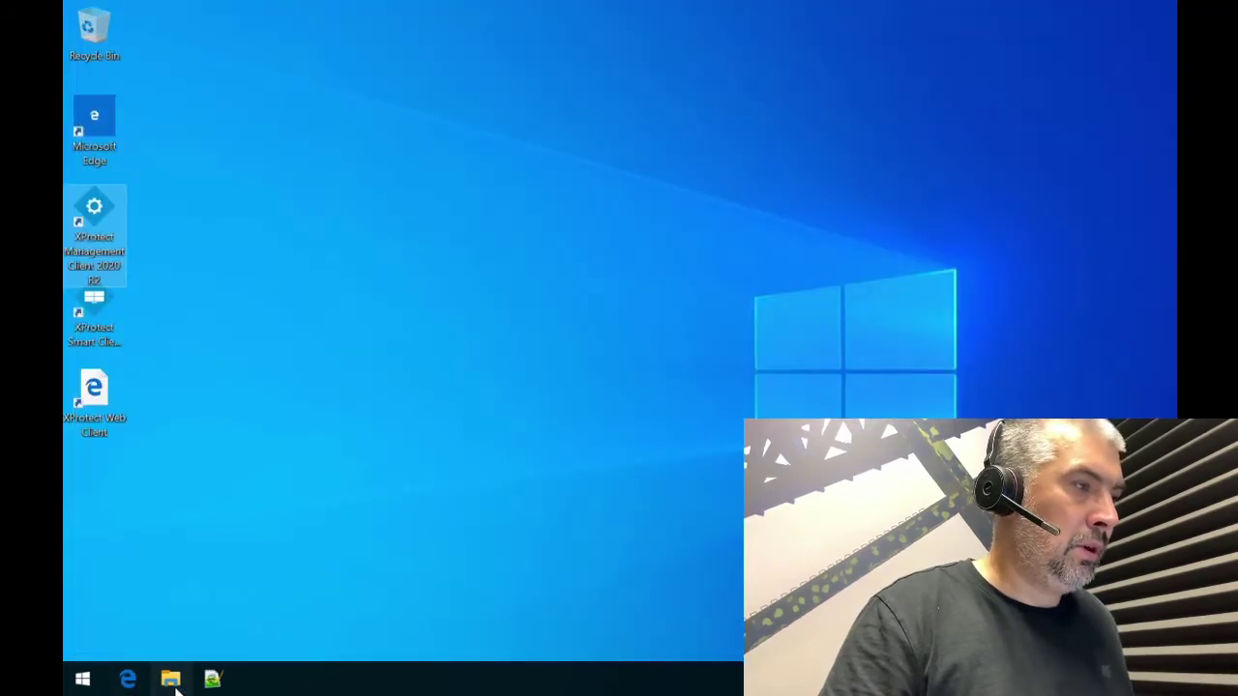
Open File Explorer on Quick access and bring up VirtualBox's Machine menu from the macOS menu bar.
click(174, 687)
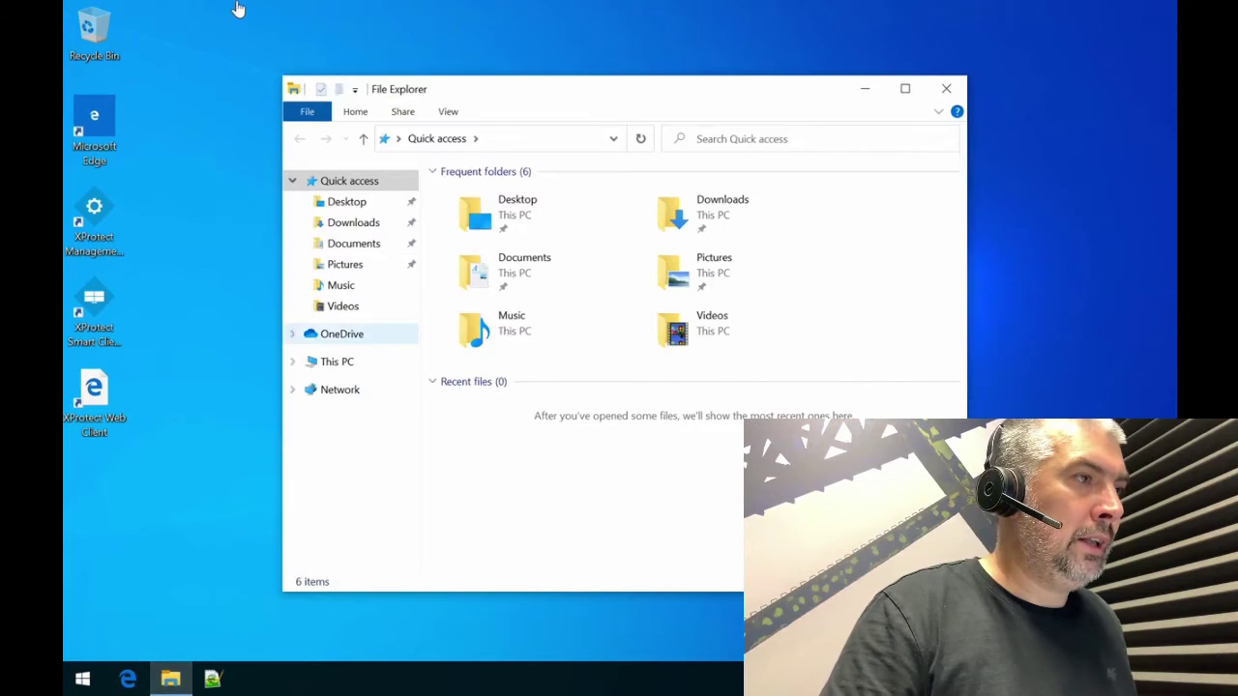
mouse_move(240, 4)
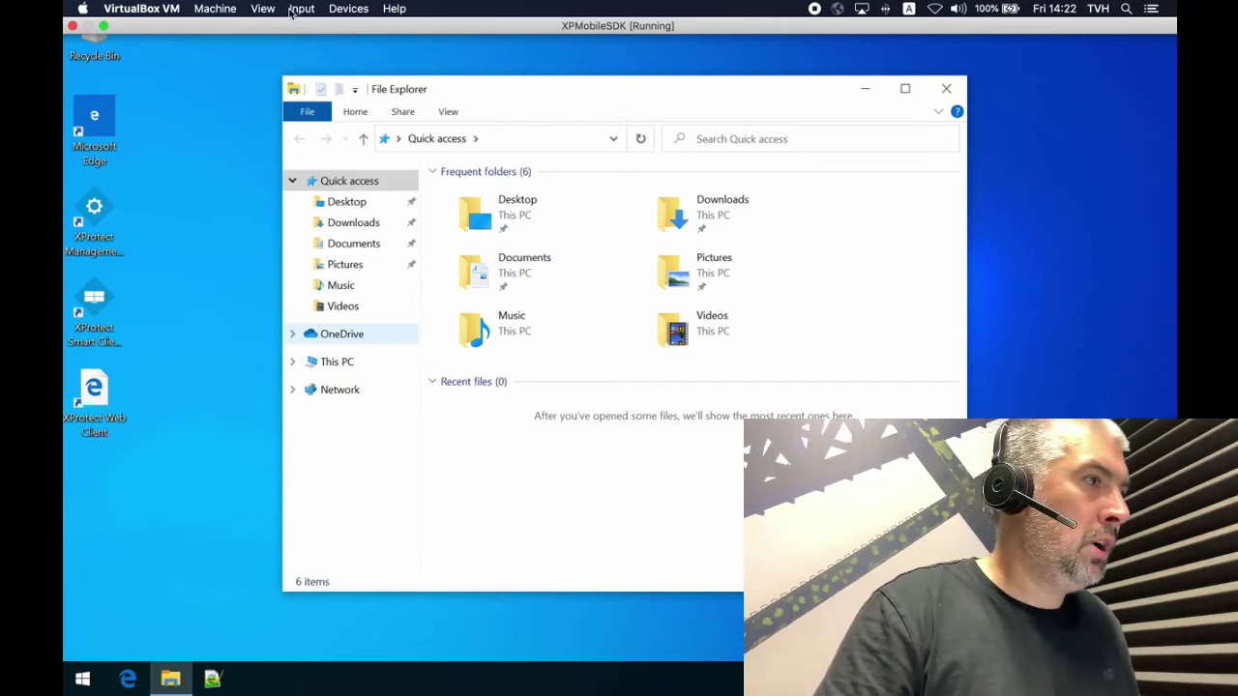
click(225, 11)
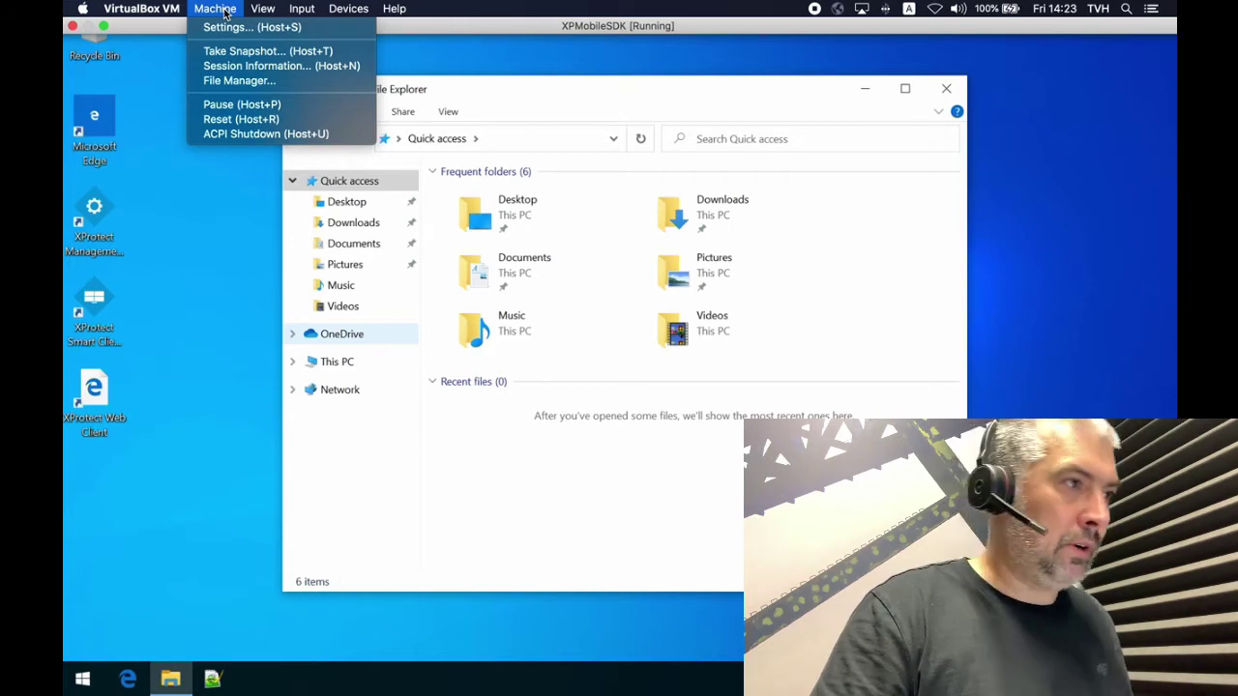
Add a new shared folder in the machine settings pointing to the Mac Desktop's web client folder.
click(229, 28)
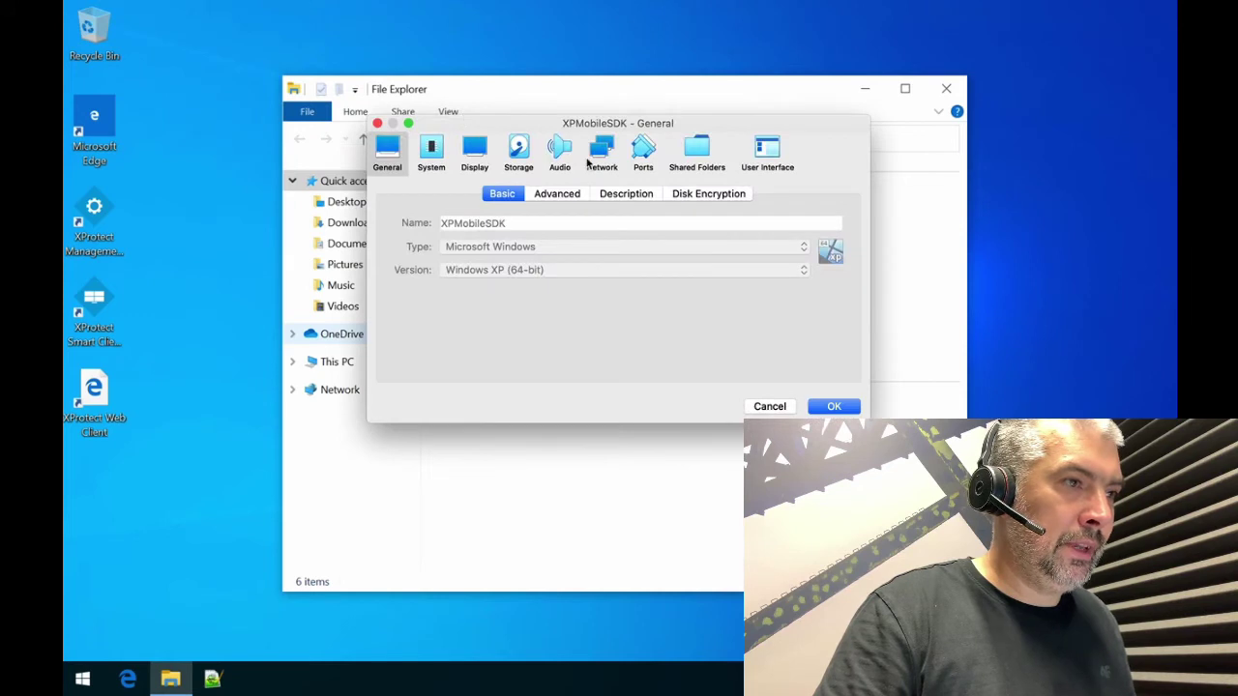
click(714, 154)
click(851, 220)
click(722, 205)
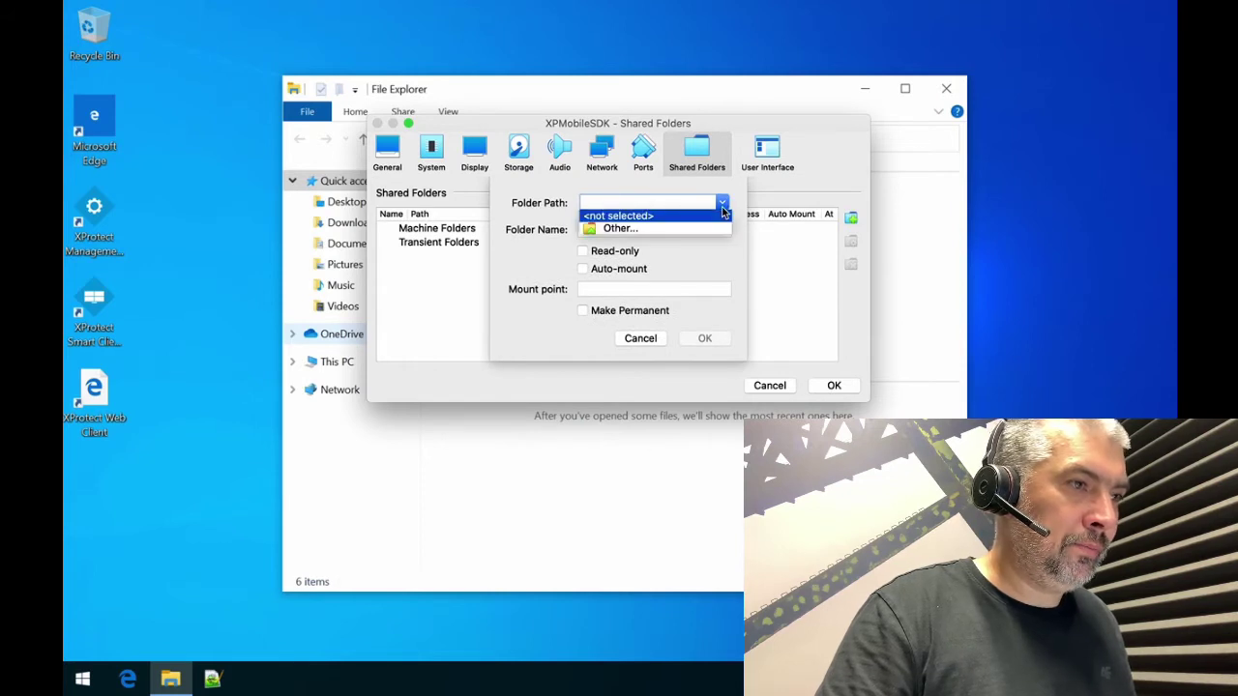
click(663, 228)
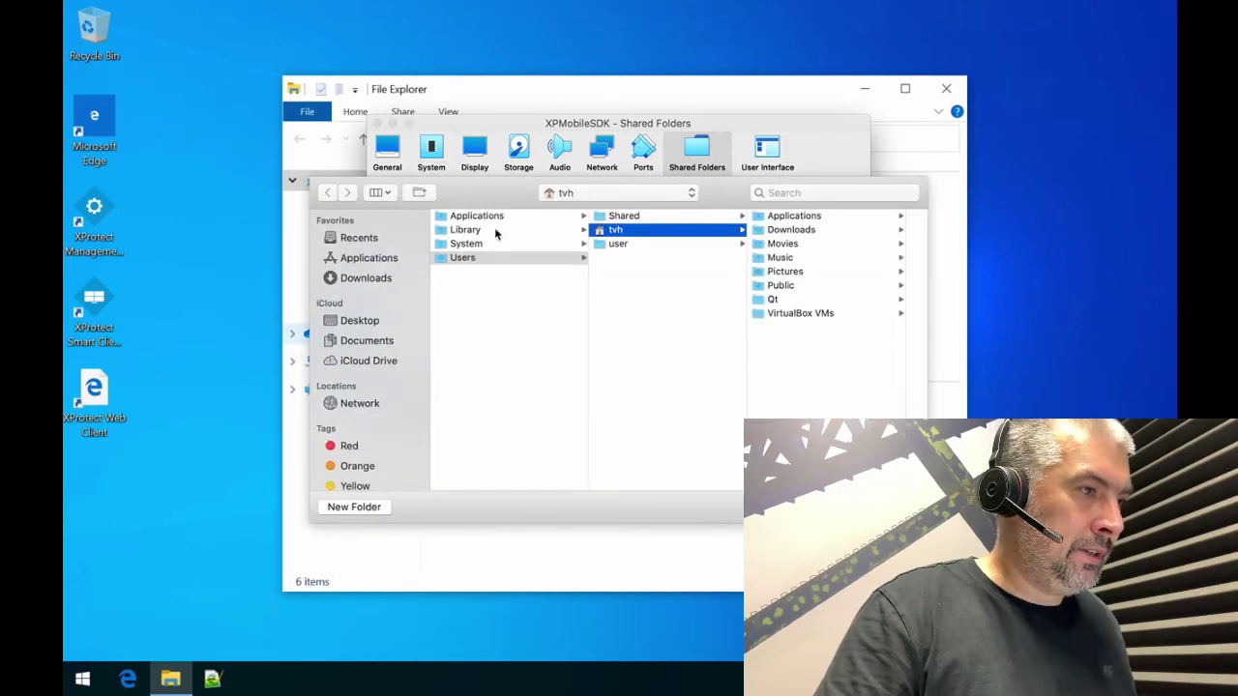
click(360, 321)
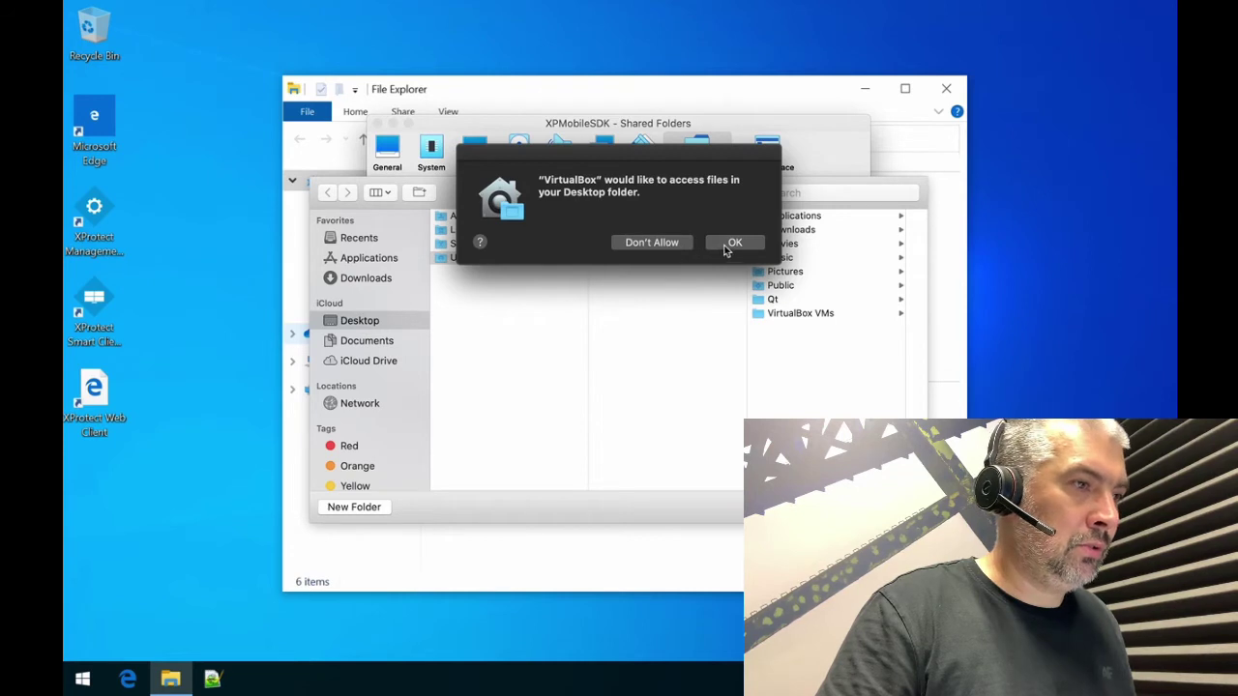
click(734, 243)
click(464, 238)
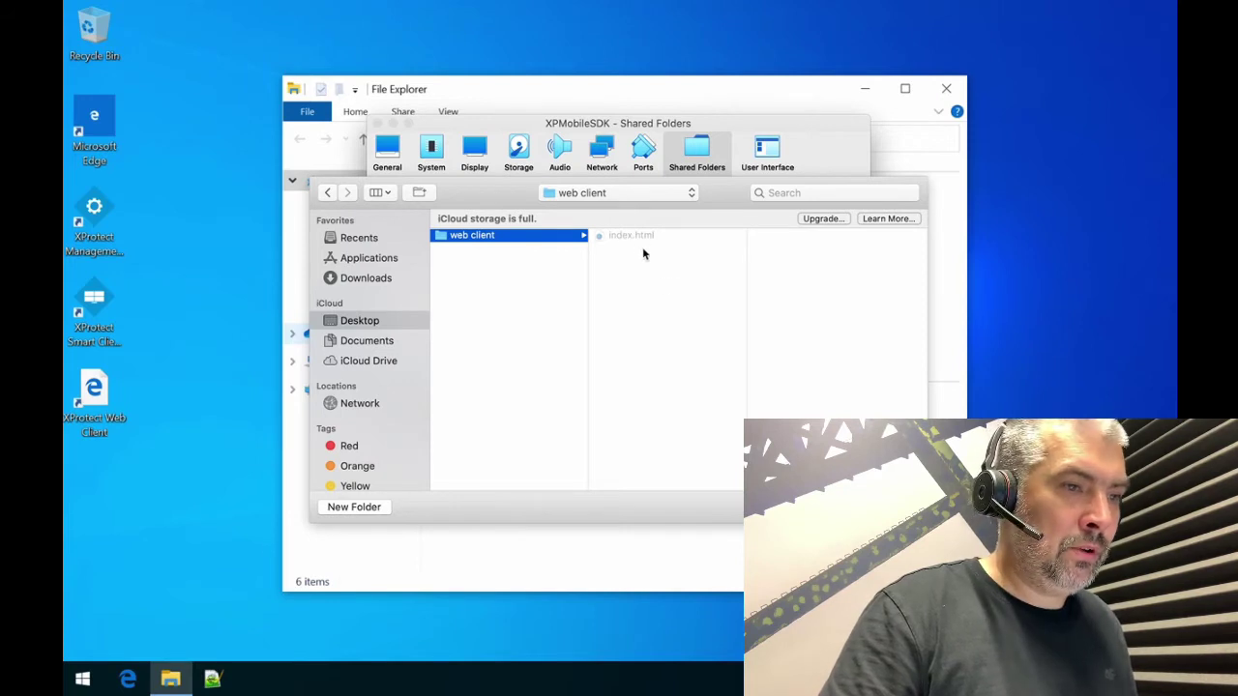
key(Return)
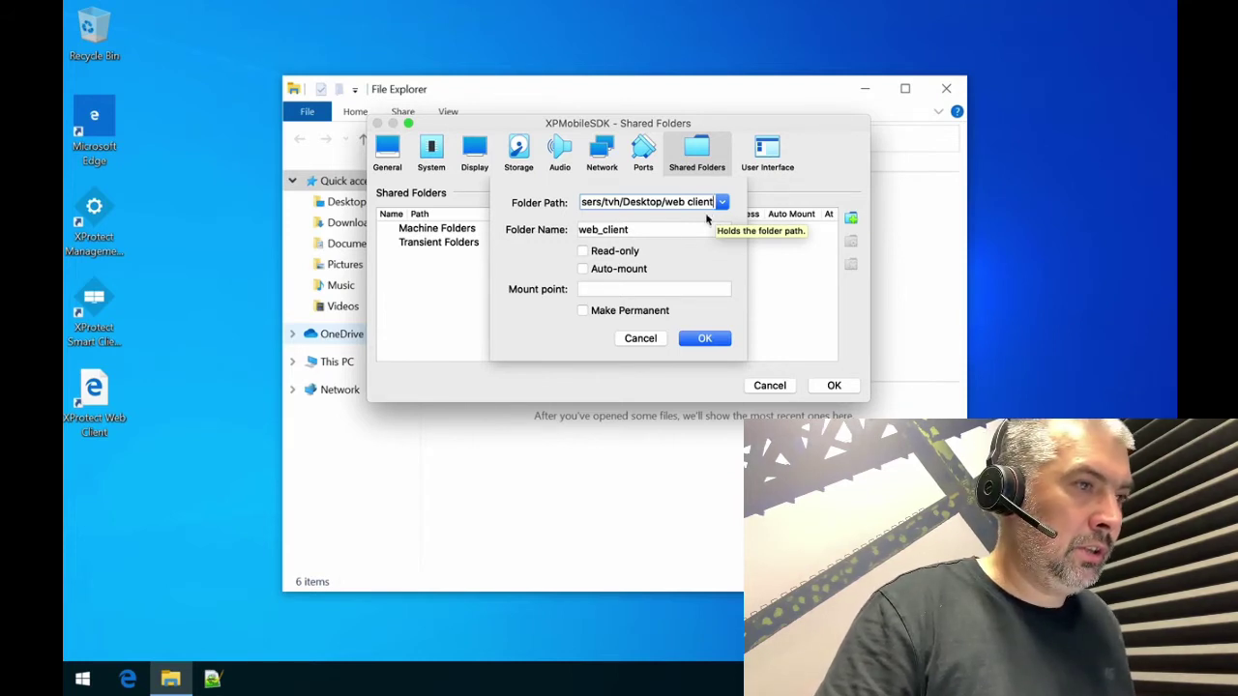
Name the share web_client, confirm it and save the machine settings.
click(639, 232)
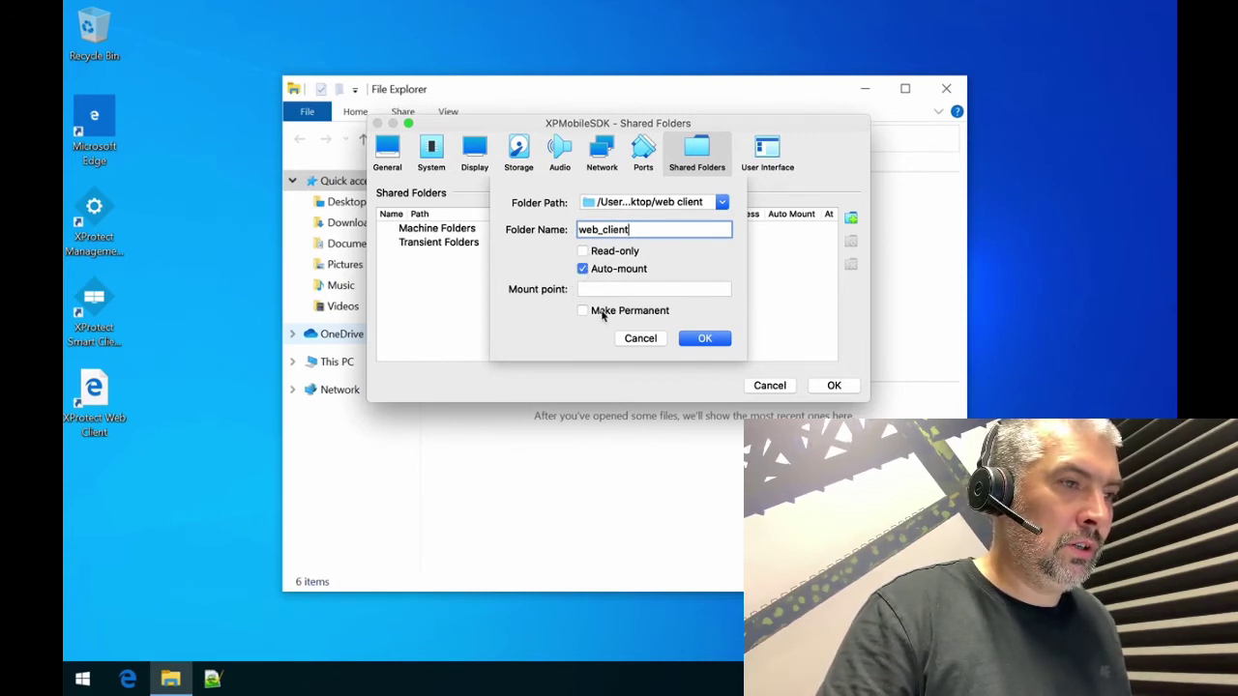
click(705, 343)
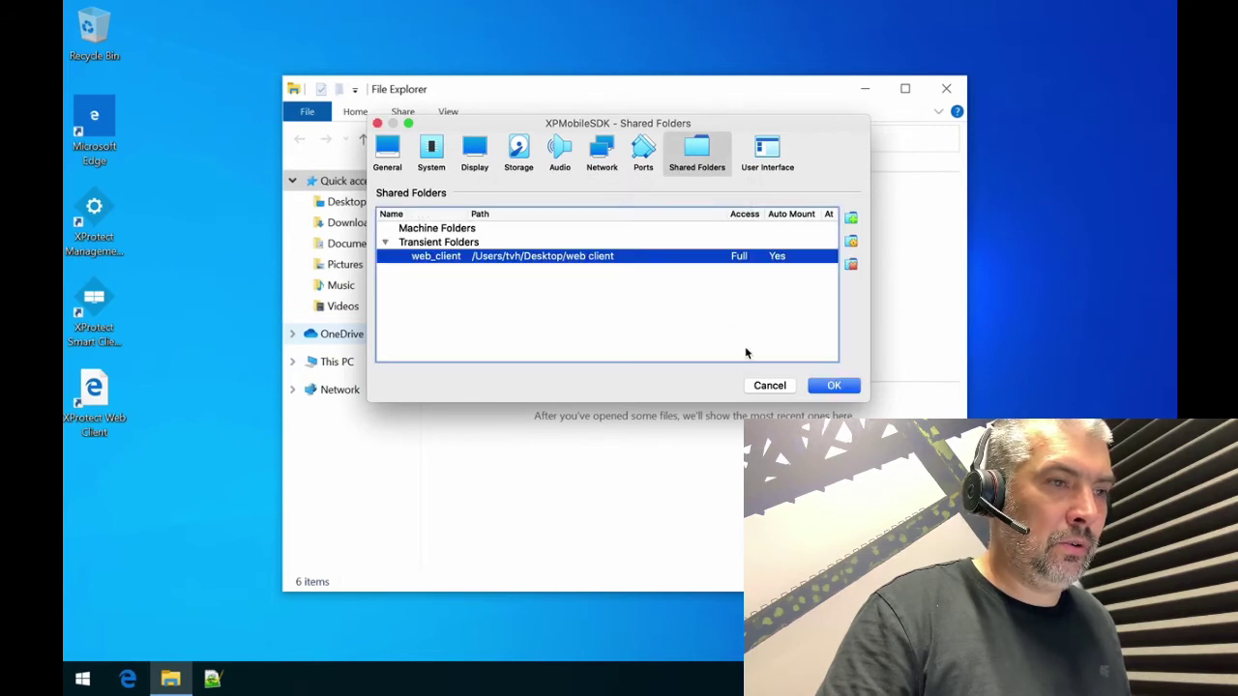
click(836, 386)
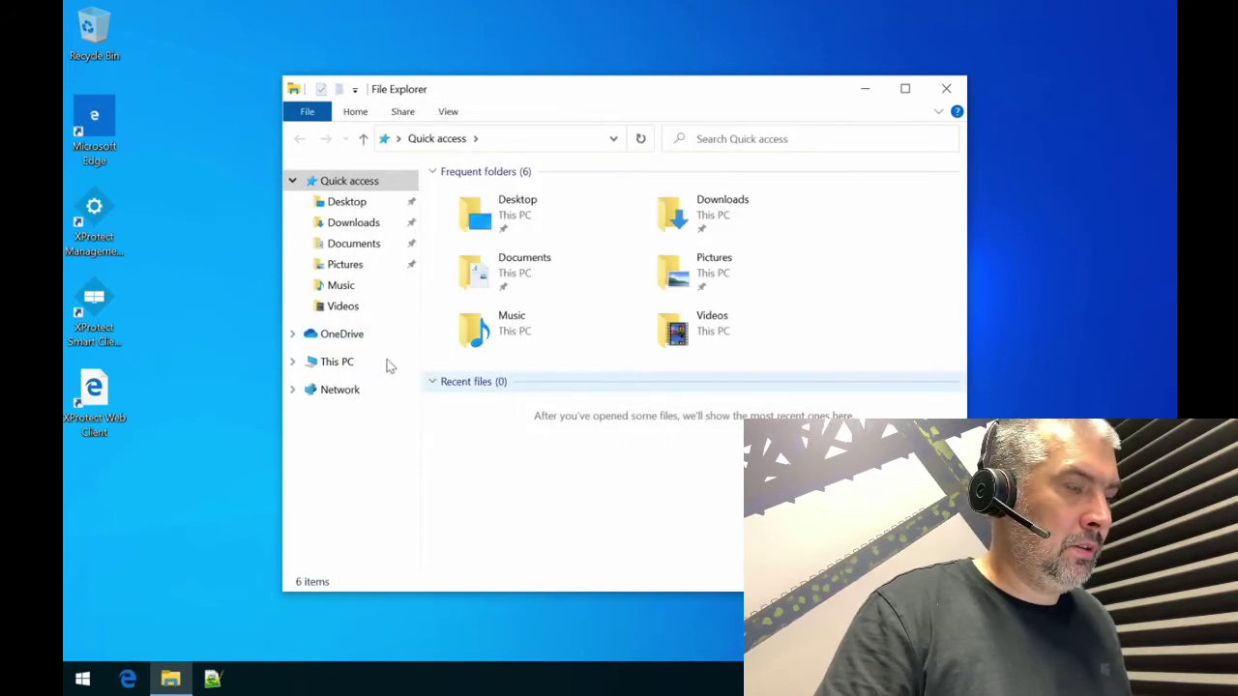
Open the shared web_client (Z:) drive from This PC to check its contents.
click(339, 362)
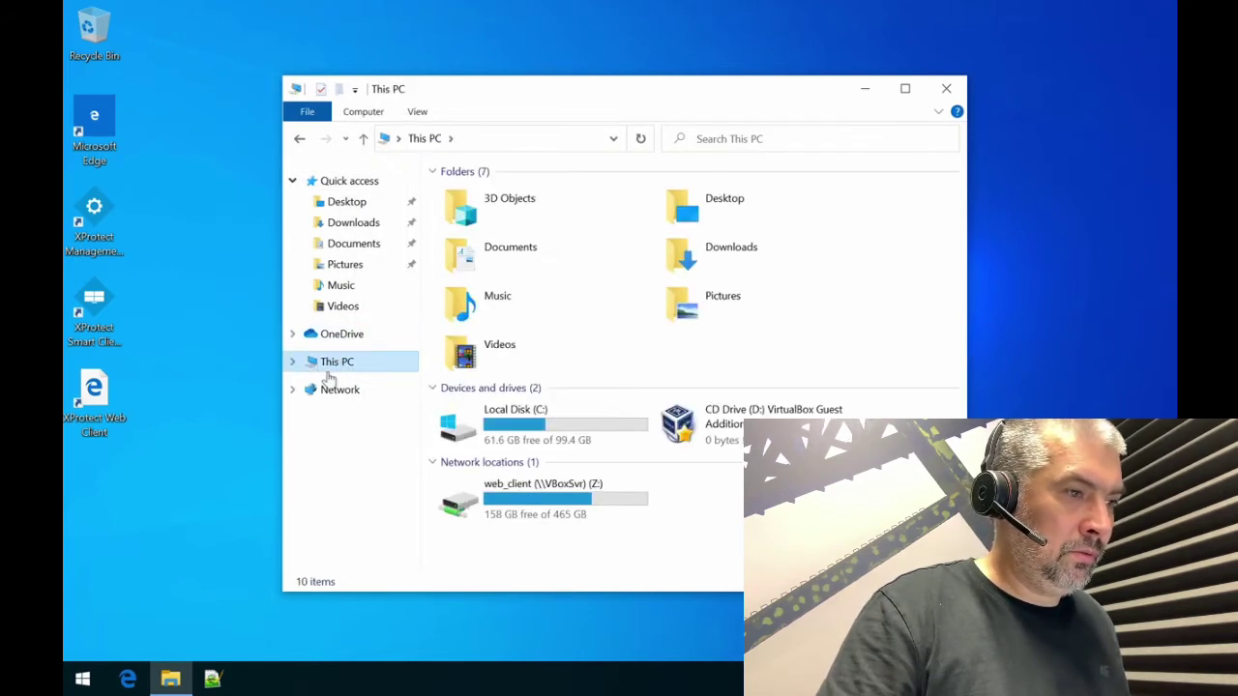
double_click(576, 499)
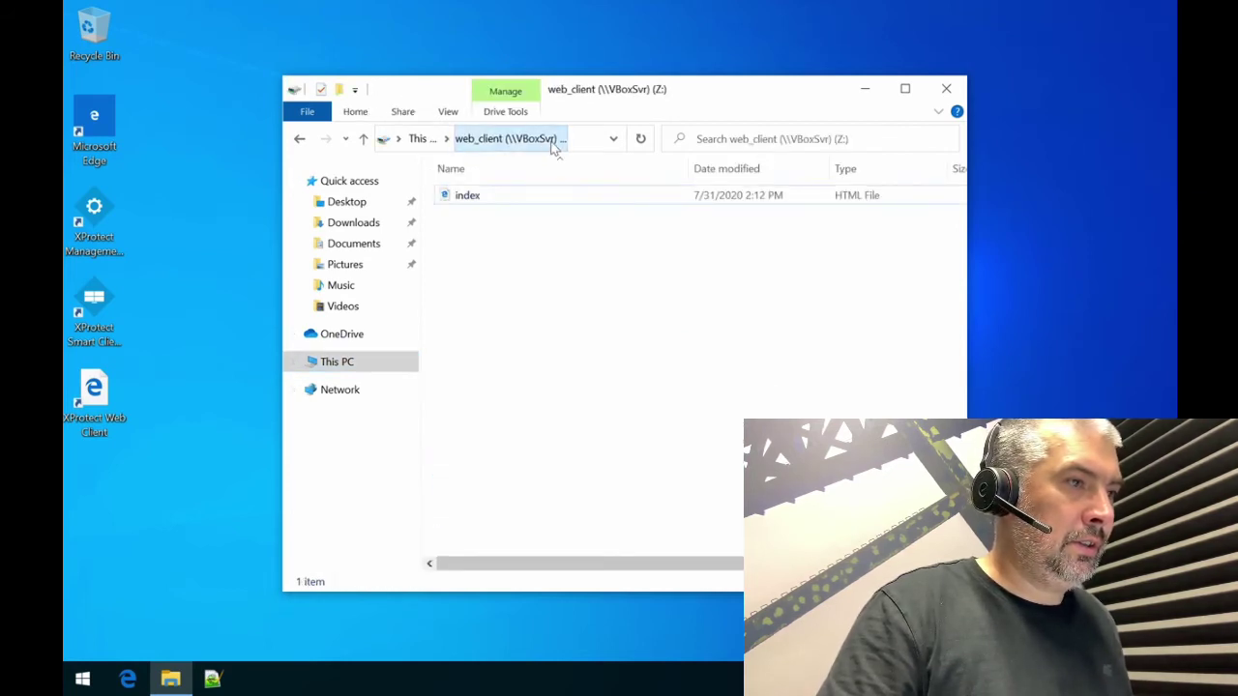
click(572, 141)
click(552, 138)
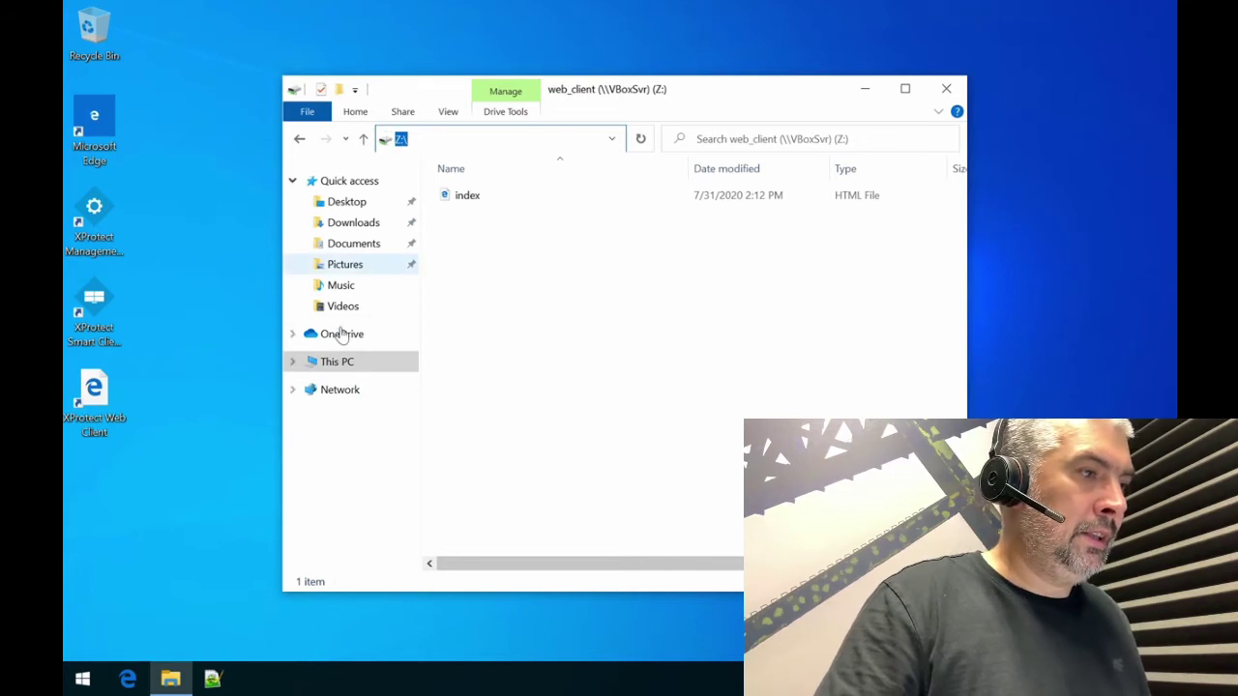
click(339, 361)
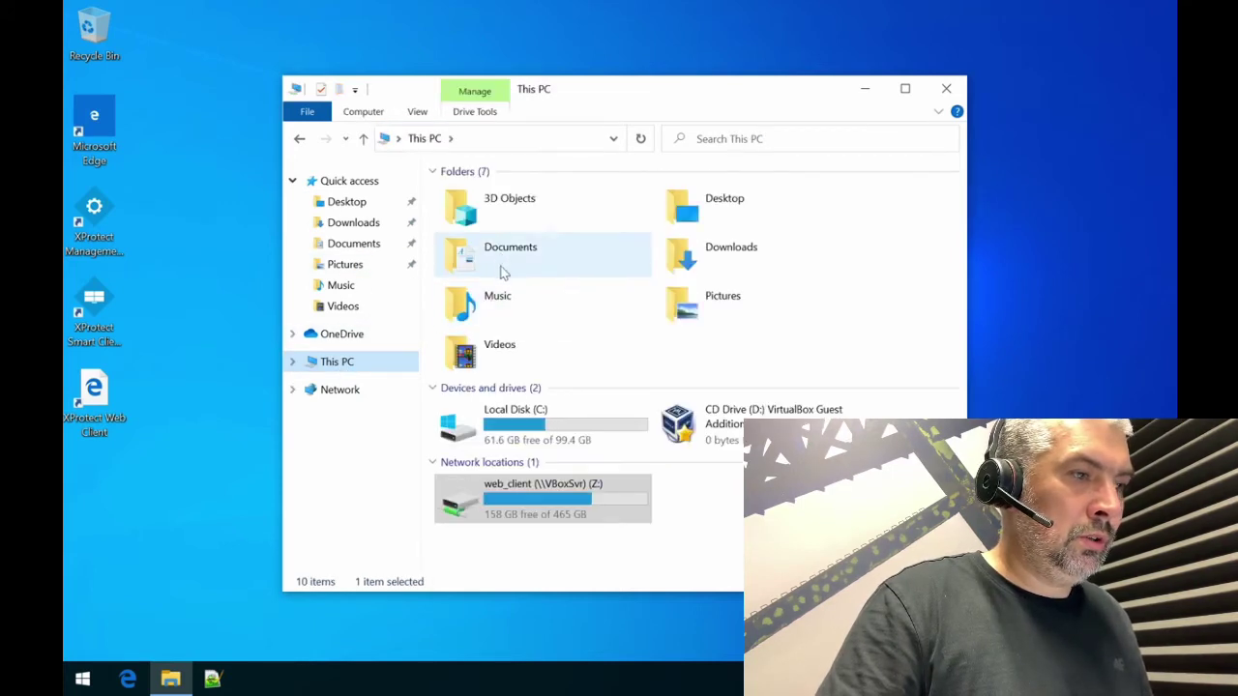
Navigate to C: > Program Files > Milestone > XProtect Mobile Server.
click(566, 416)
double_click(565, 415)
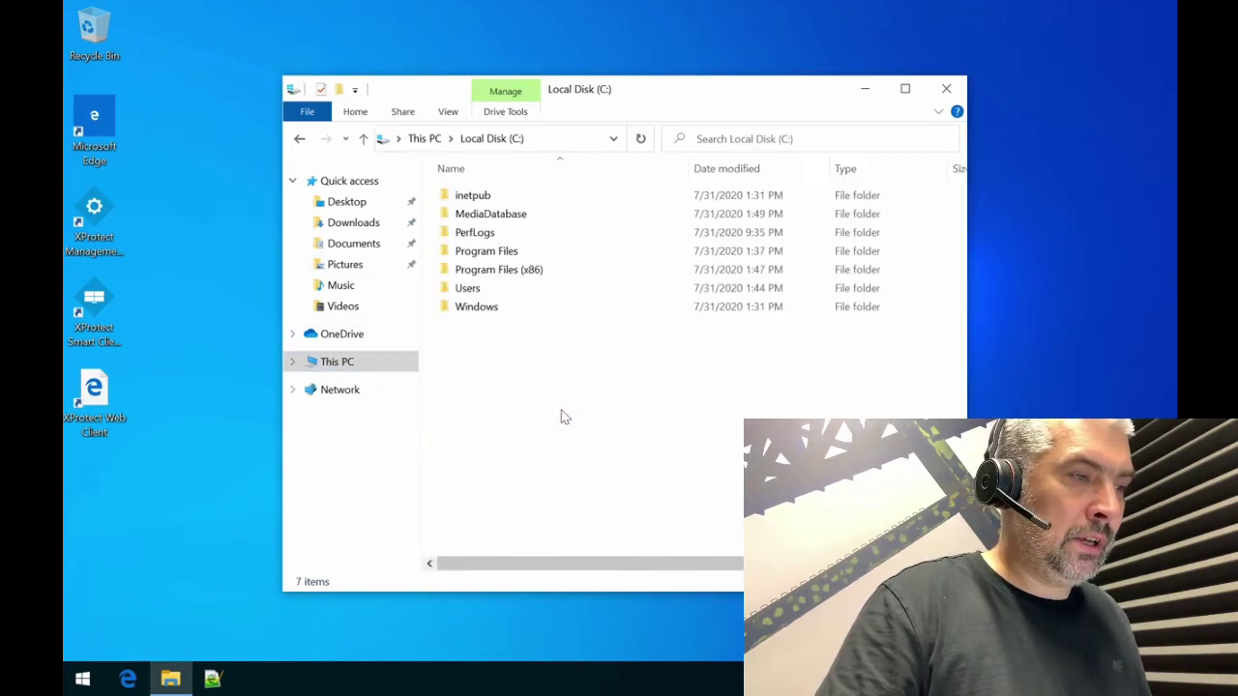
double_click(505, 251)
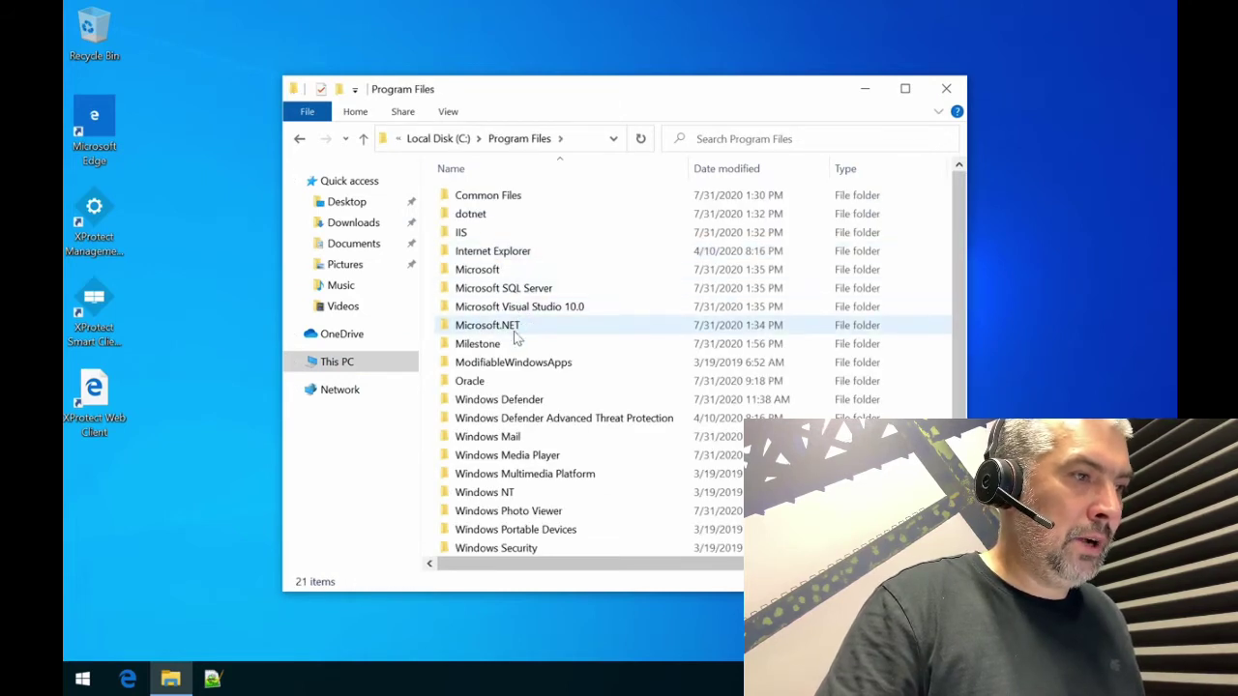
double_click(509, 345)
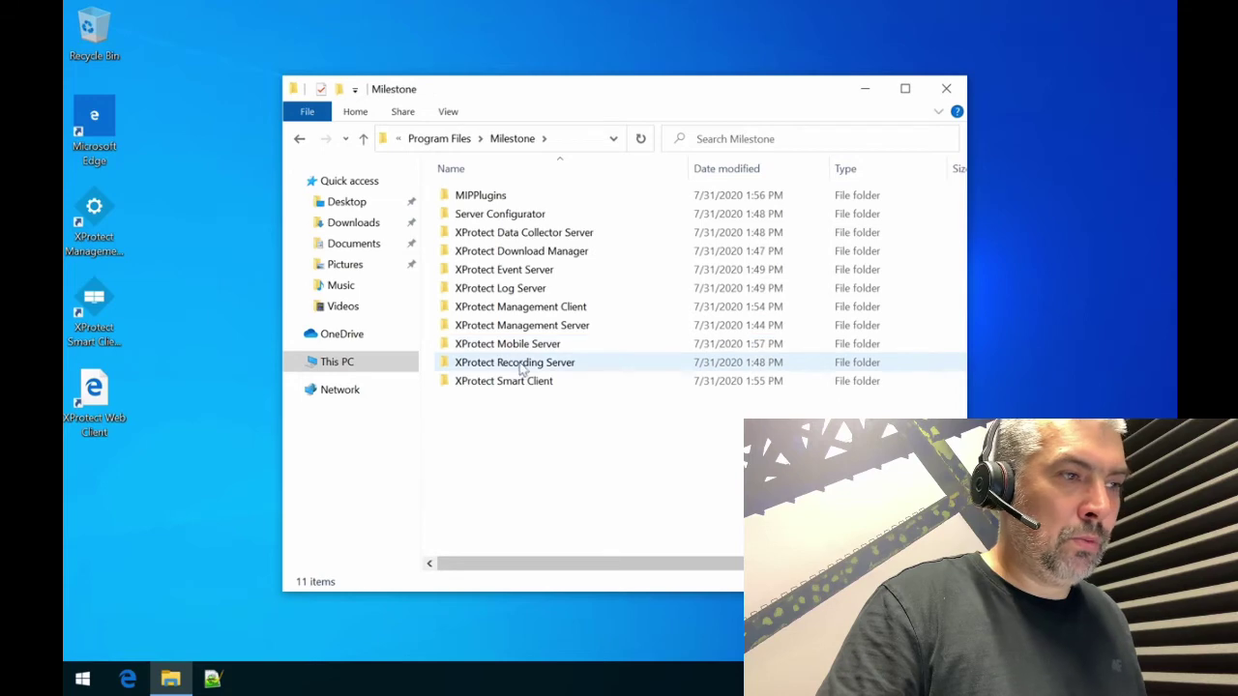
double_click(522, 348)
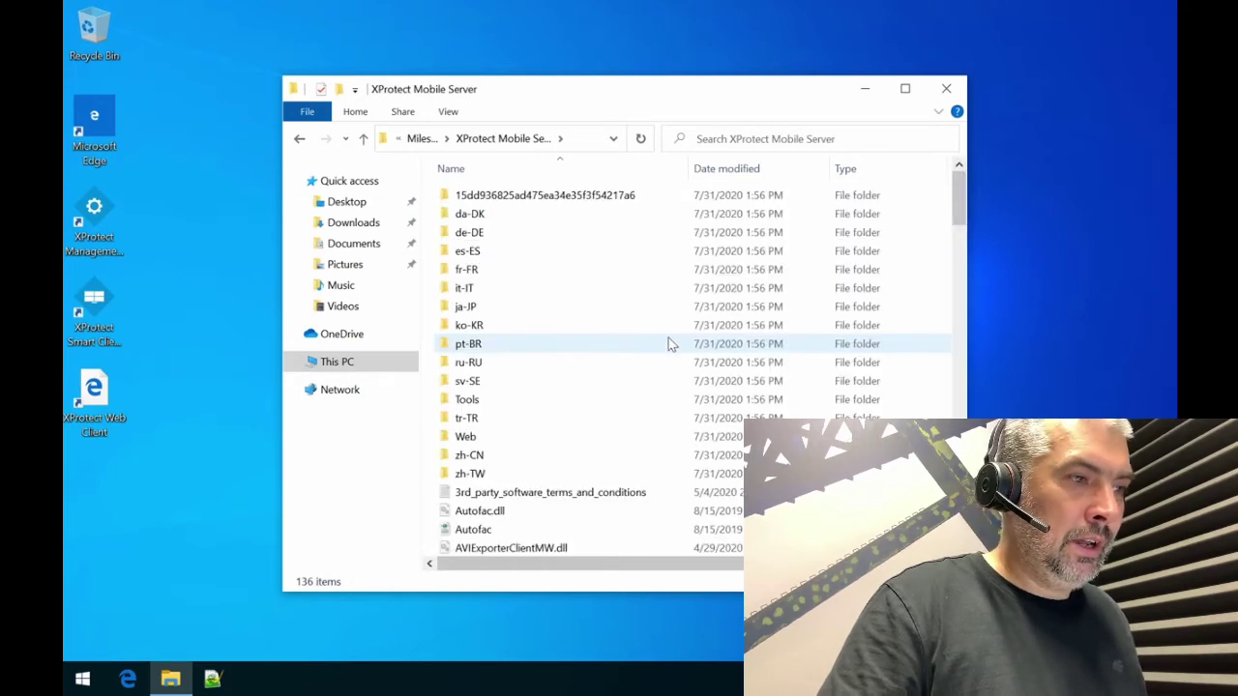
Find VideoOS.MobileServer.Service.exe.config in the folder and bring up its context menu.
scroll(668, 337, down, 7)
scroll(669, 338, up, 4)
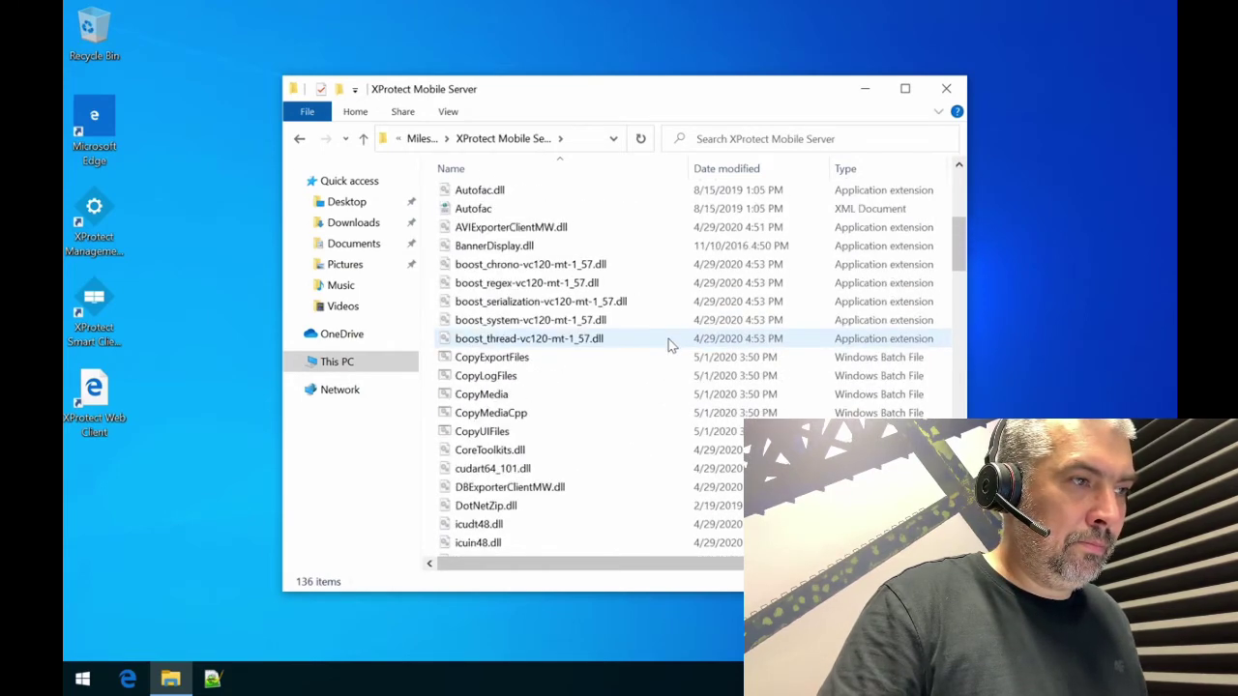
scroll(668, 338, up, 1)
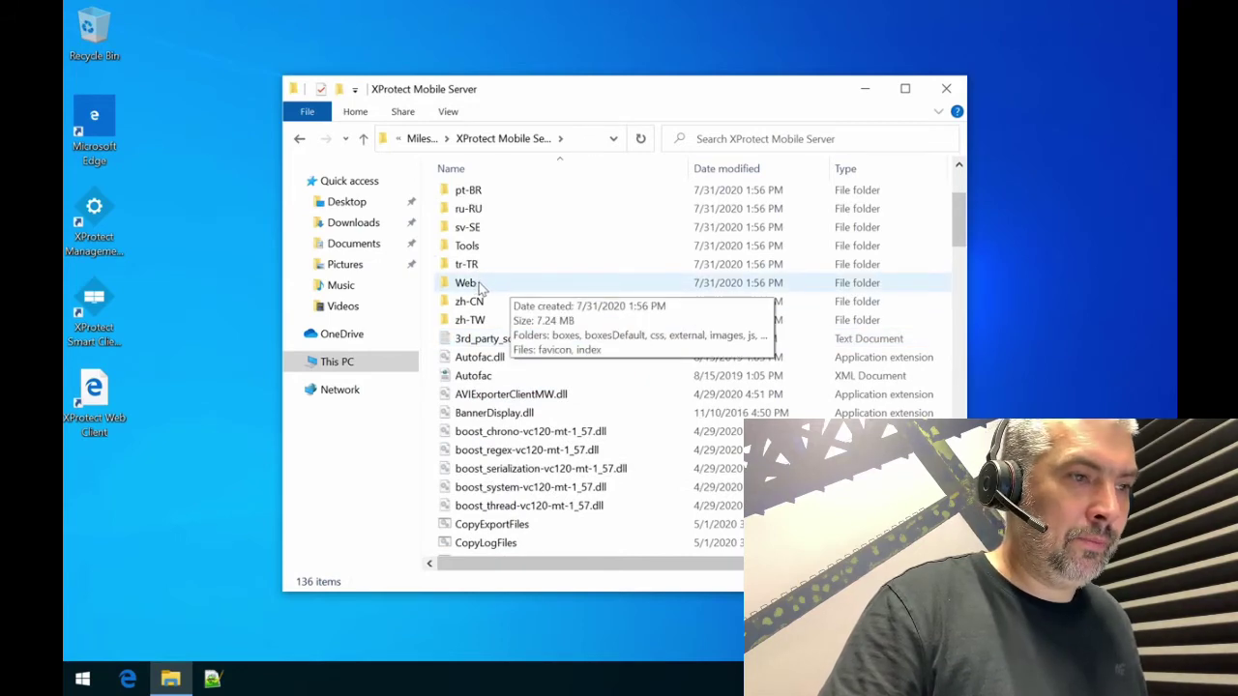
scroll(578, 306, down, 12)
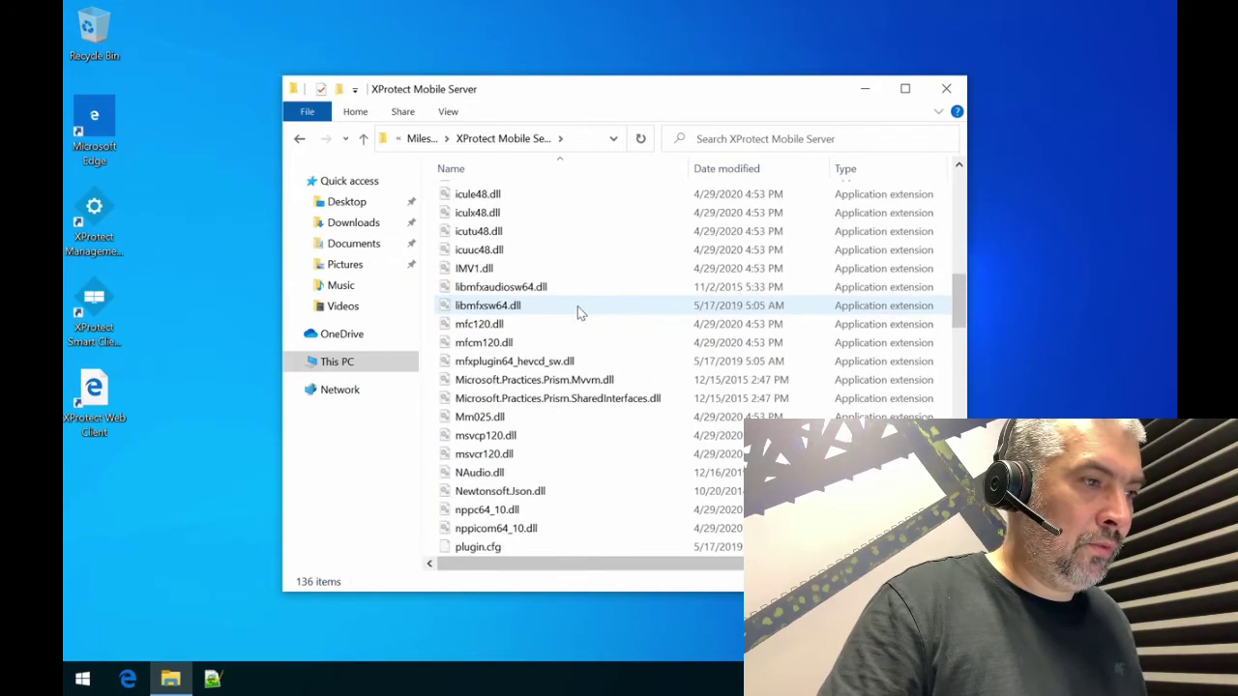
scroll(578, 306, down, 4)
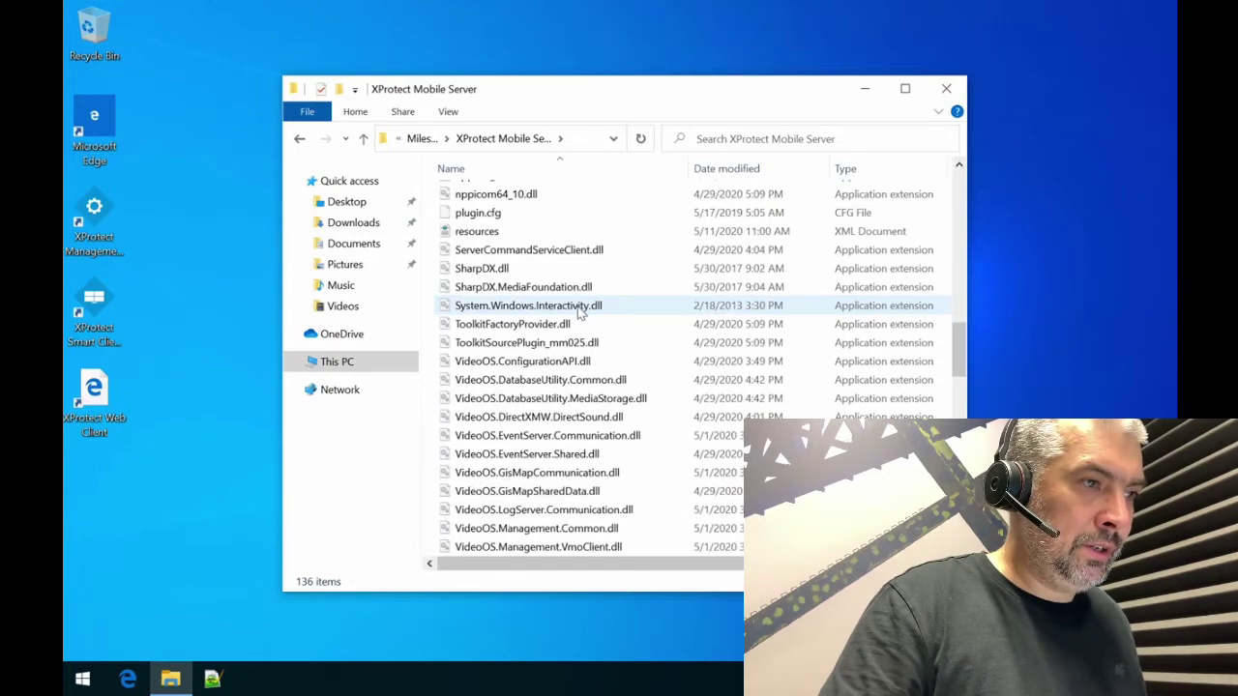
scroll(610, 308, down, 15)
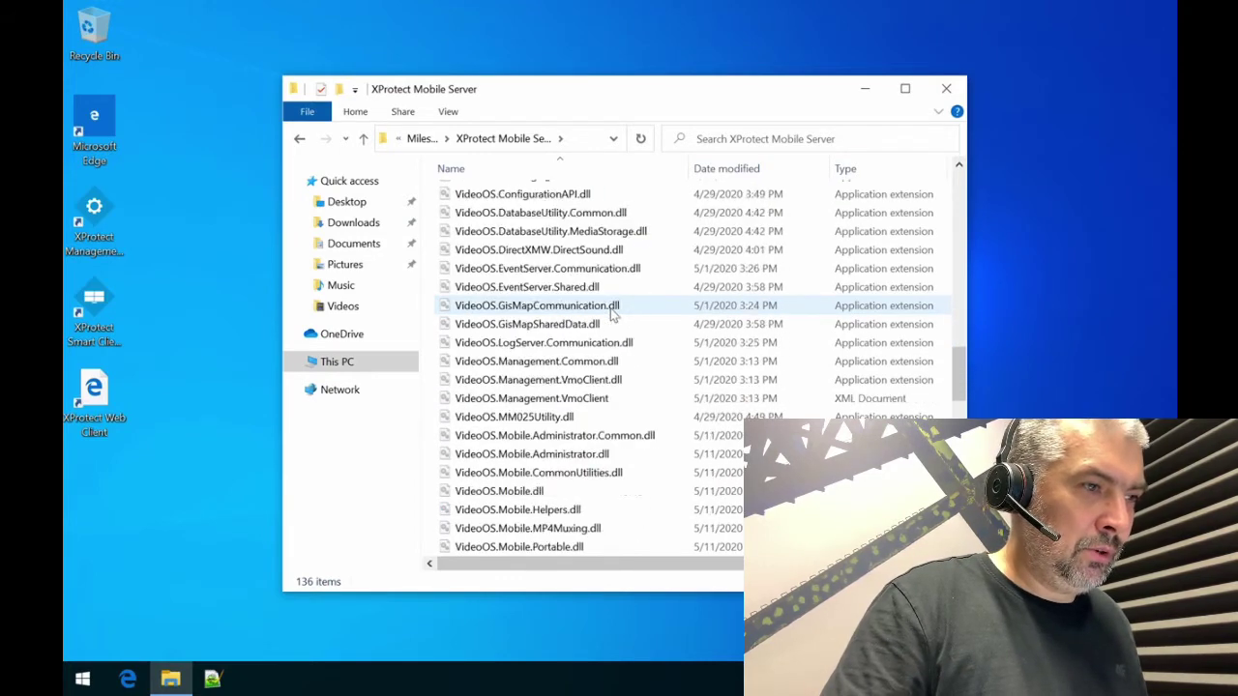
scroll(610, 308, up, 7)
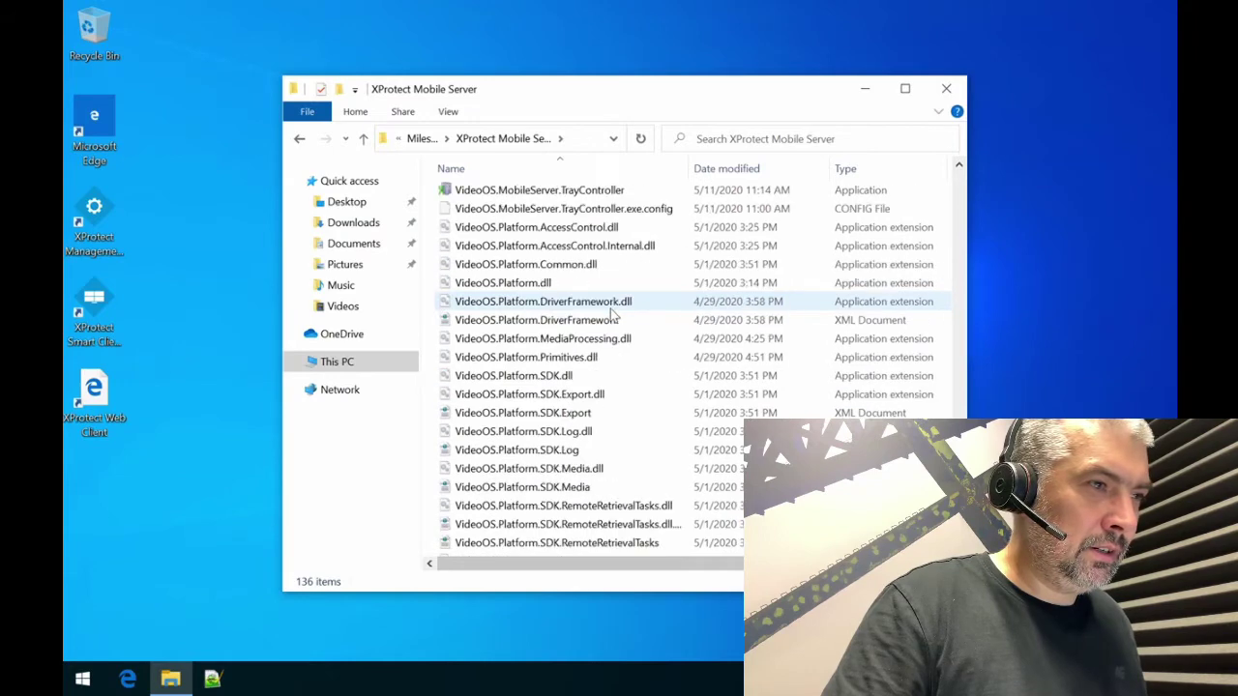
click(611, 232)
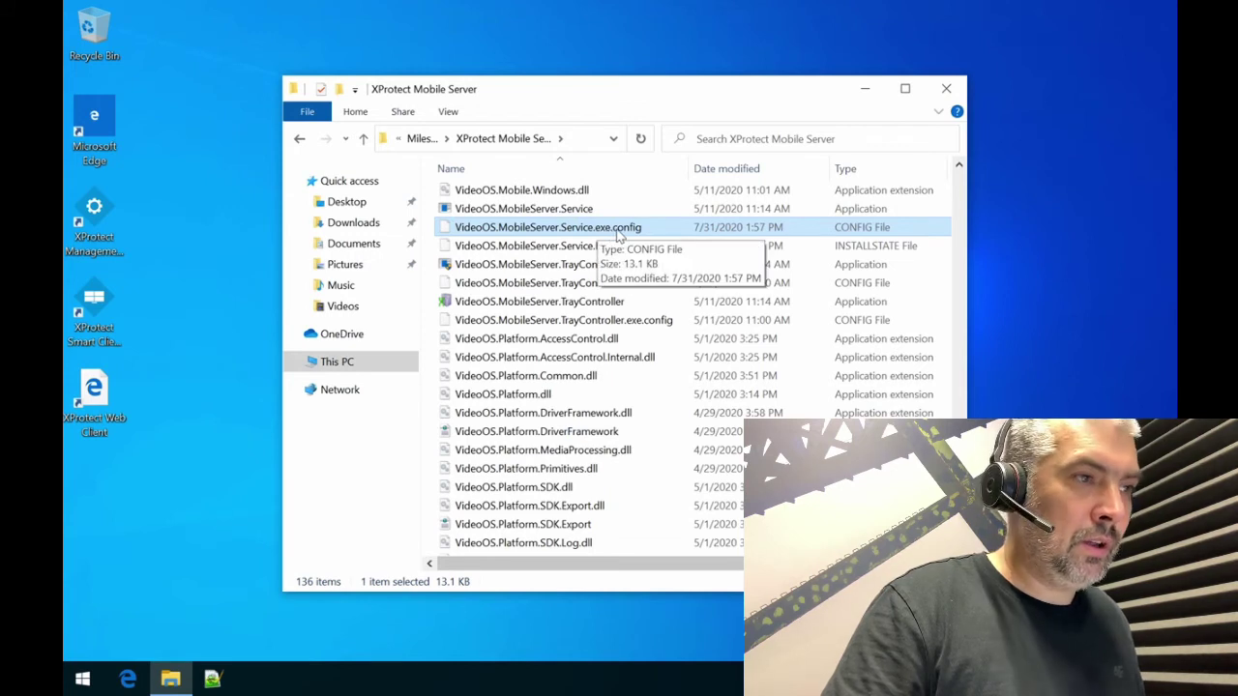
right_click(618, 235)
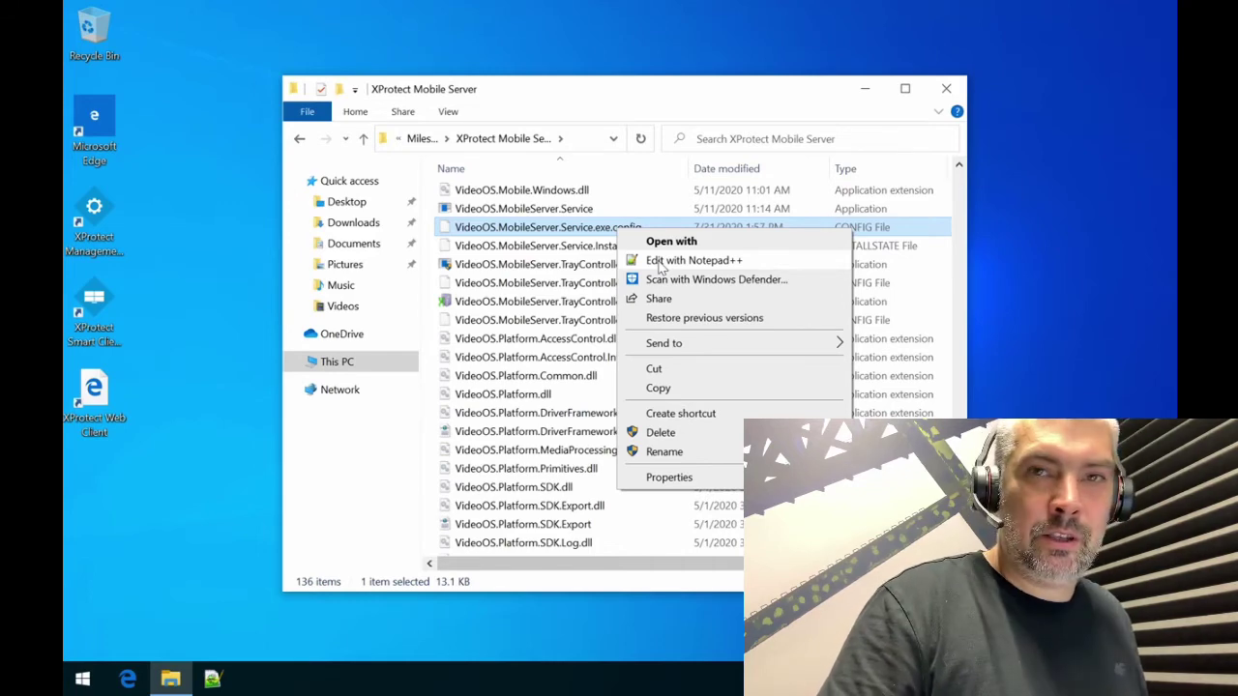
Open the config file maximized in Notepad++ and search for 'root' to locate RootFolder.
click(677, 261)
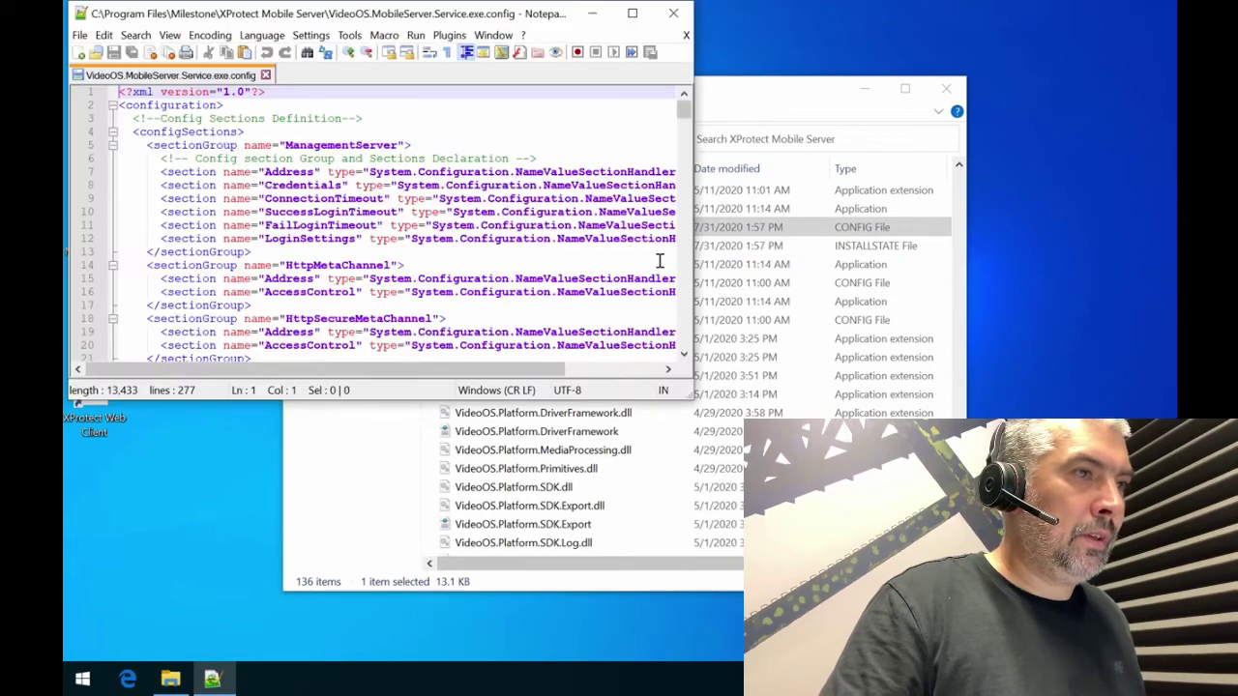
click(633, 16)
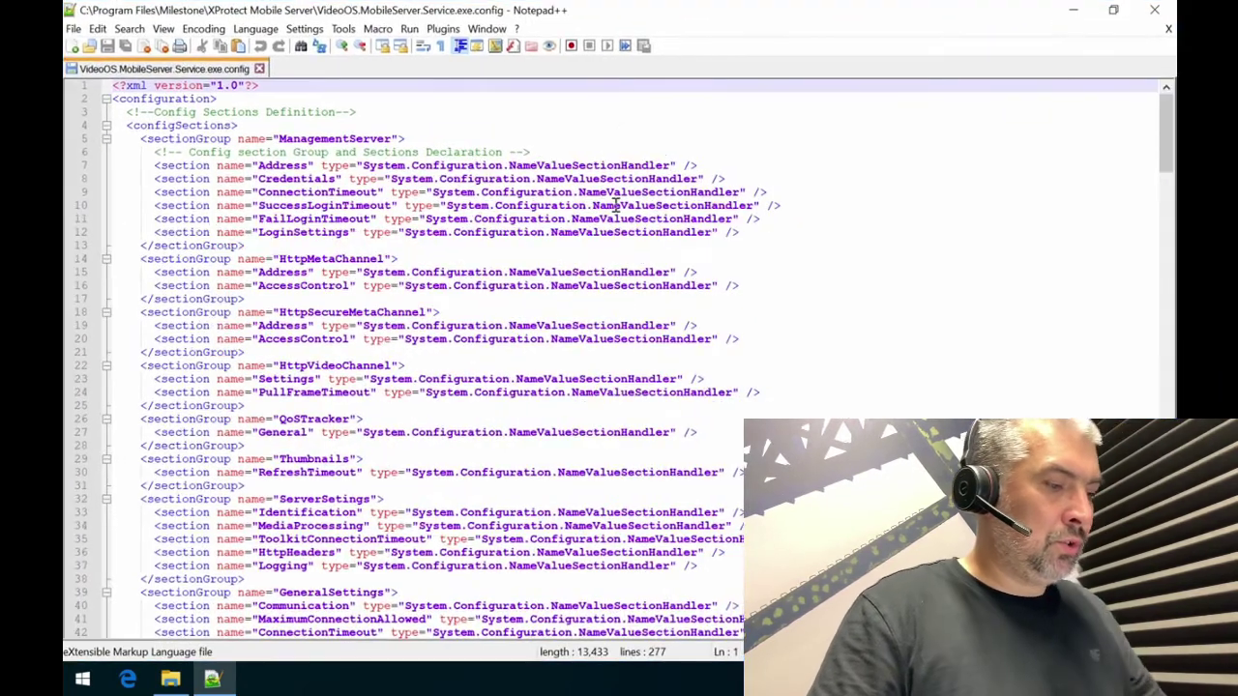
click(616, 205)
key(ctrl+f)
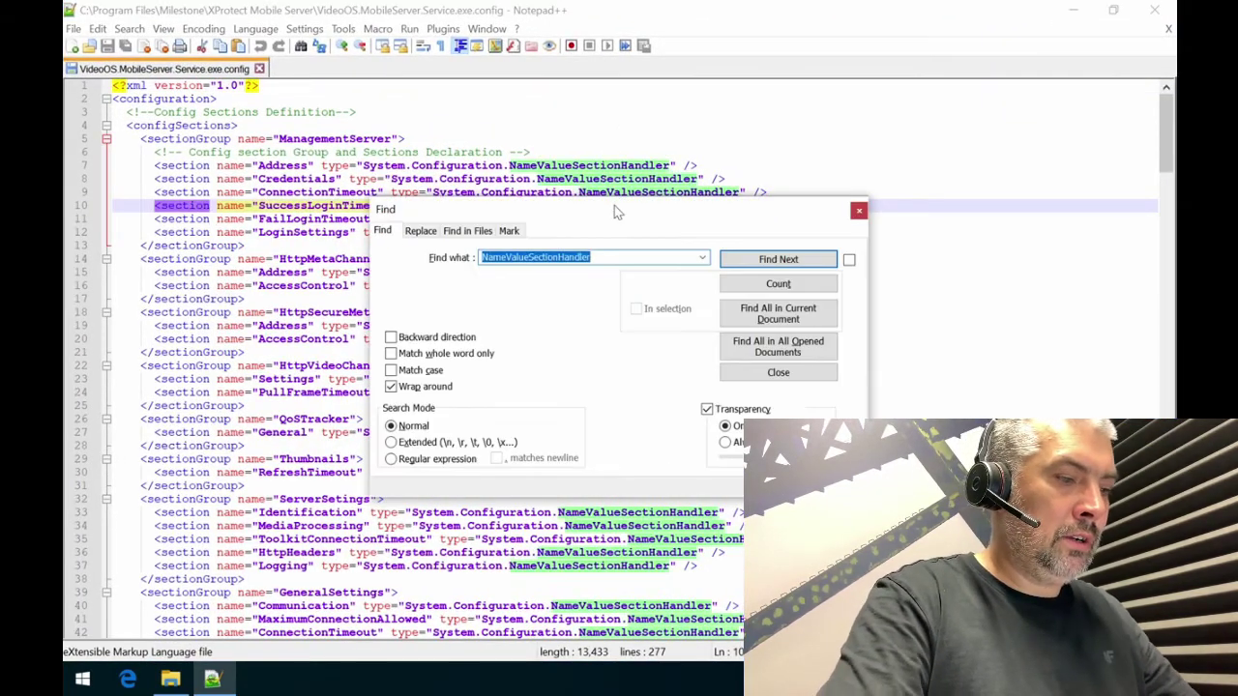
text(root)
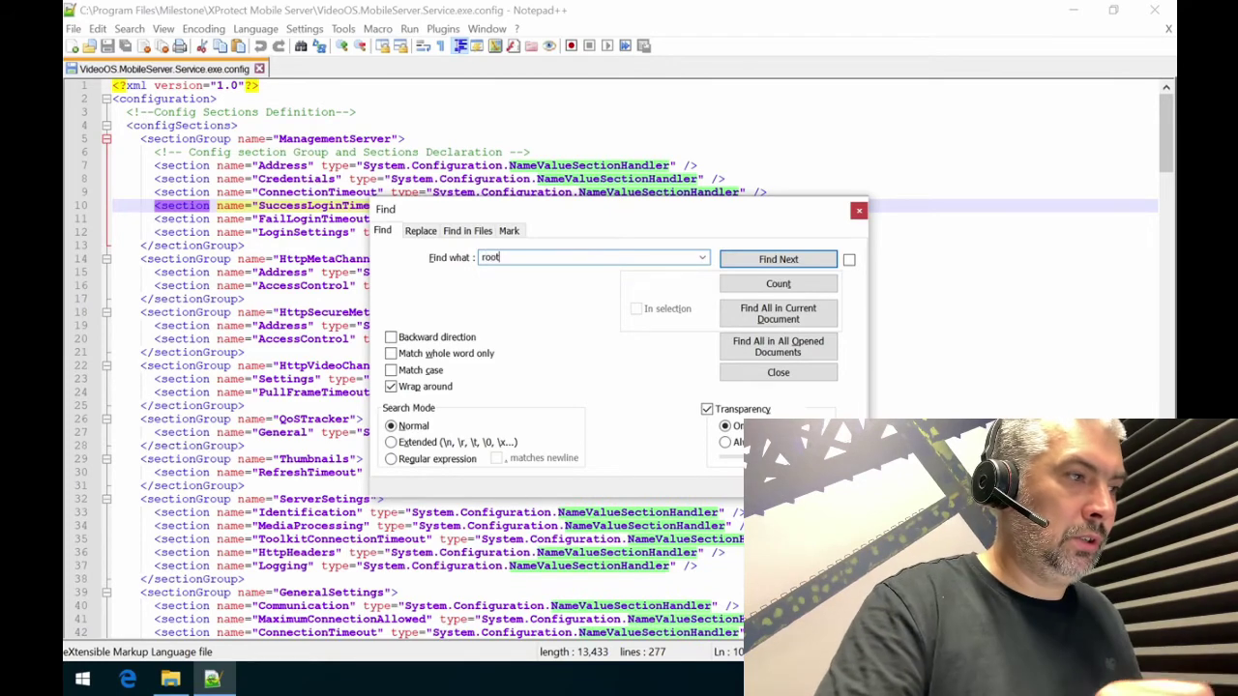
key(Return)
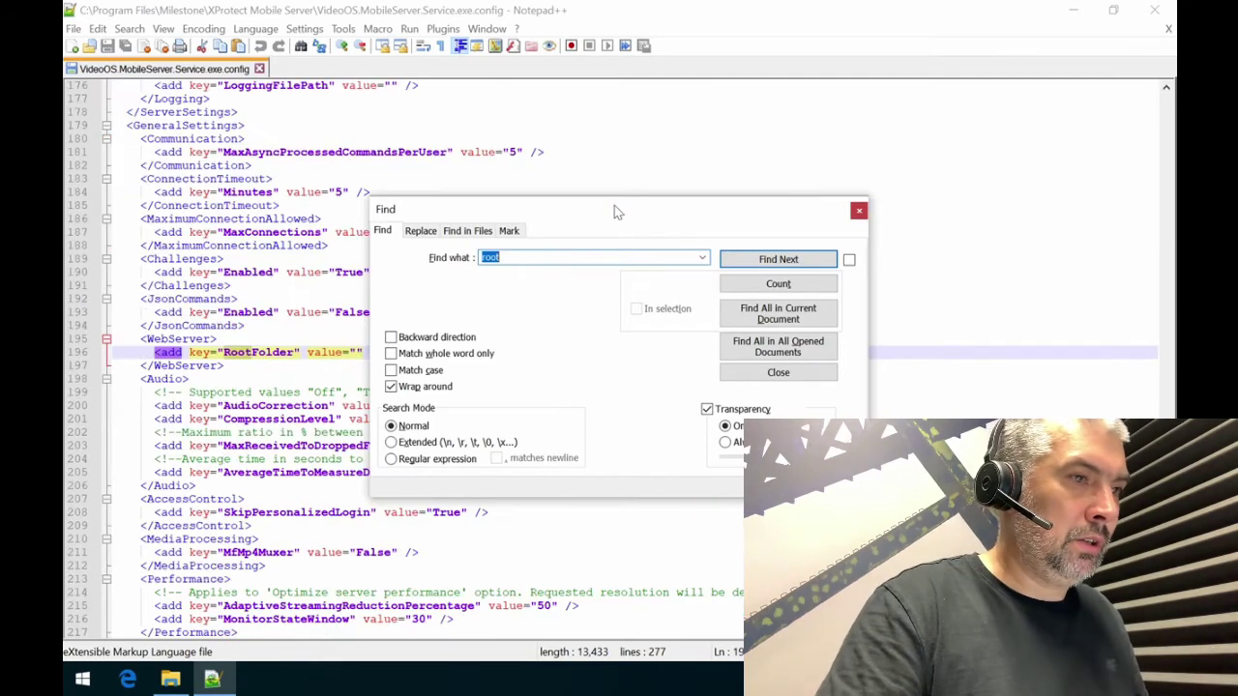
click(858, 212)
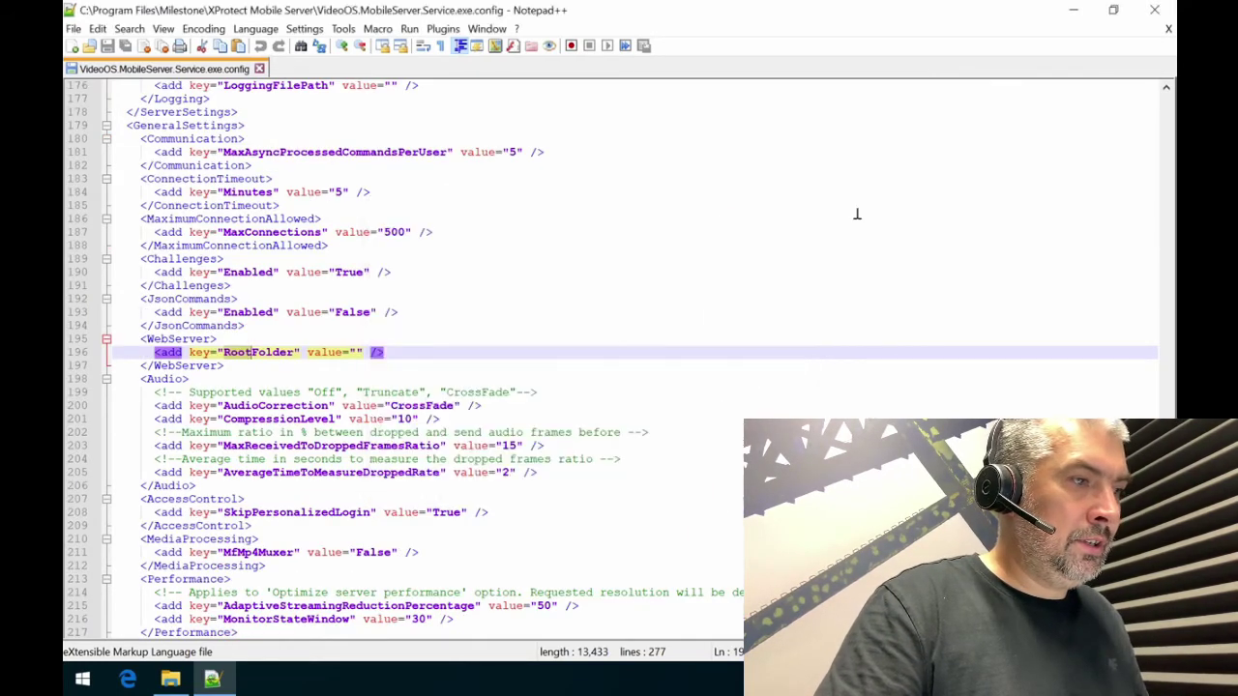
Set the RootFolder value to Z:\ and save, relaunching Notepad++ as Administrator.
click(354, 351)
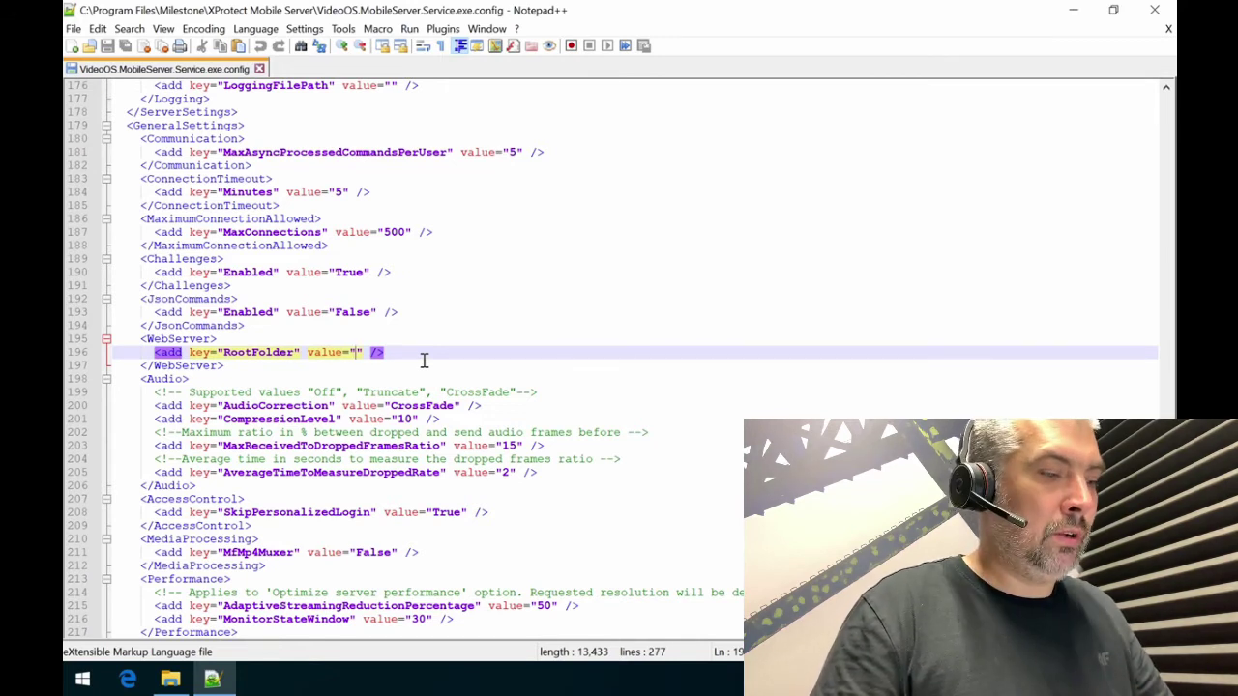
text(Z:\)
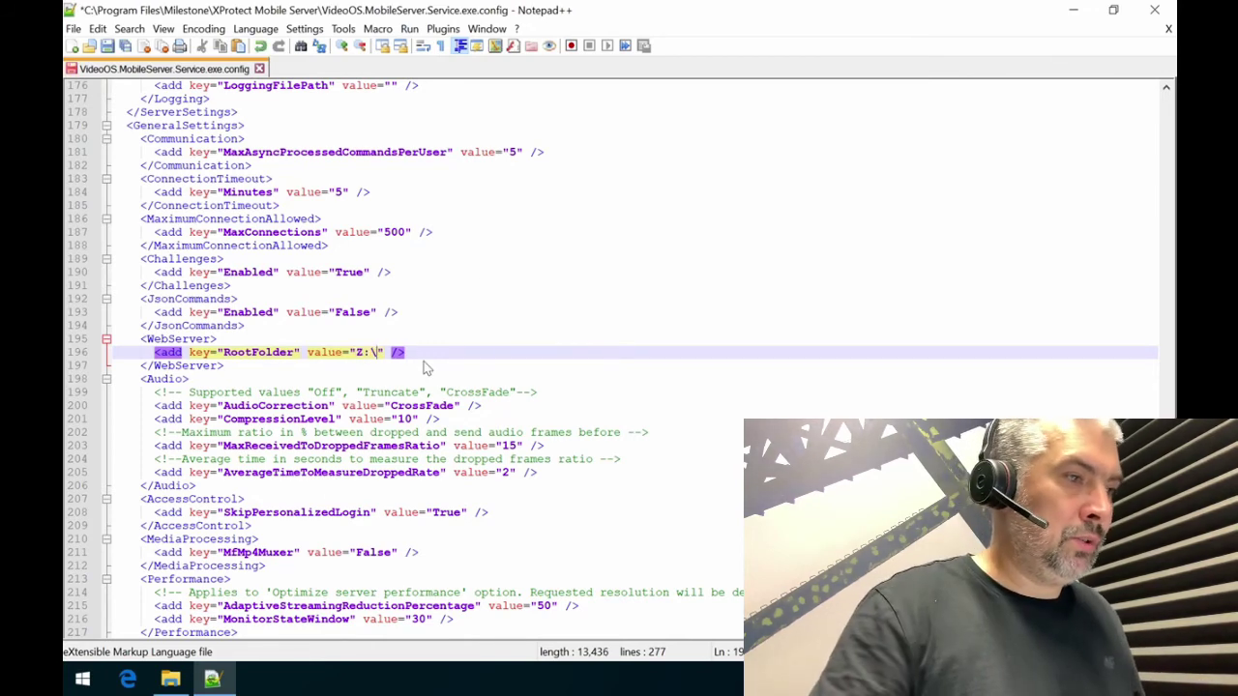
key(ctrl+s)
click(650, 397)
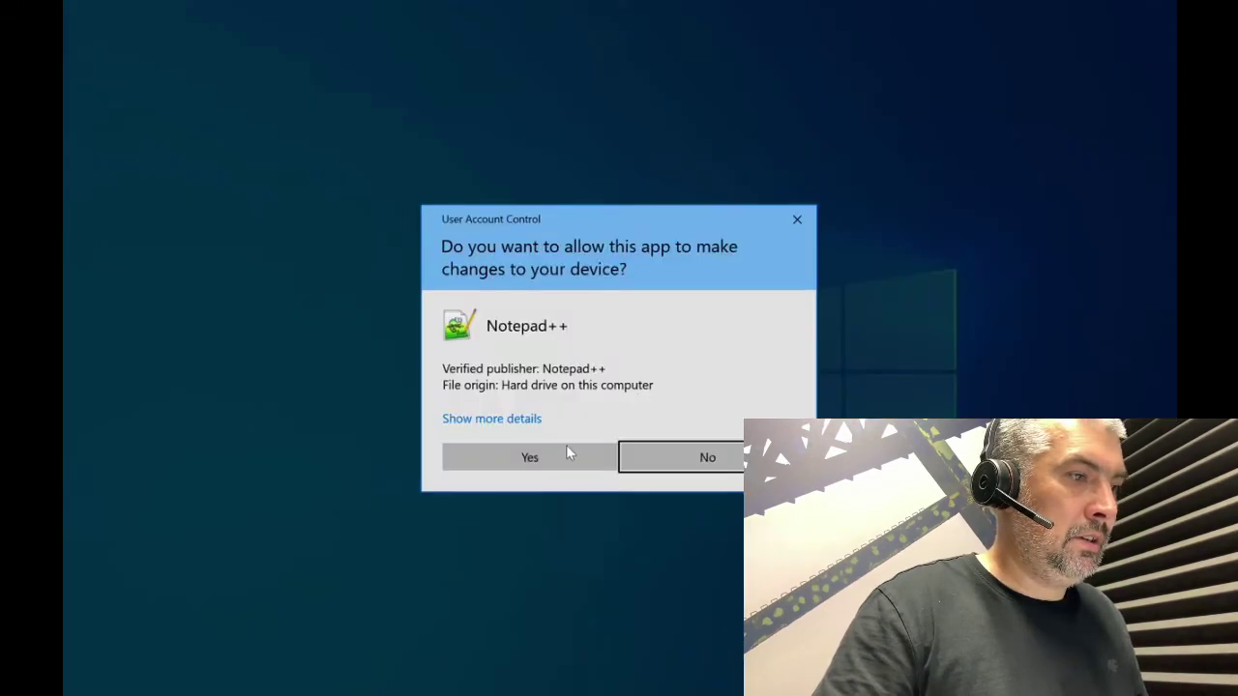
click(569, 453)
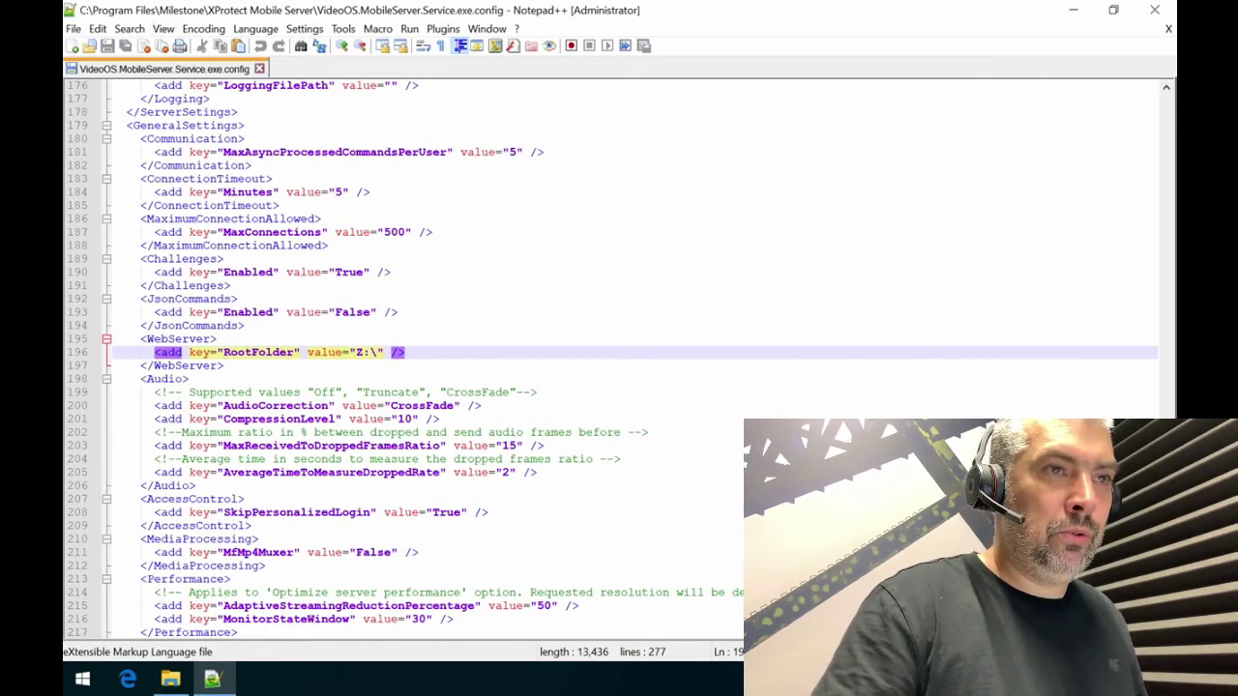
Close Notepad++ and restart the Mobile Server service from the Mobile Server Manager tray icon.
click(1156, 11)
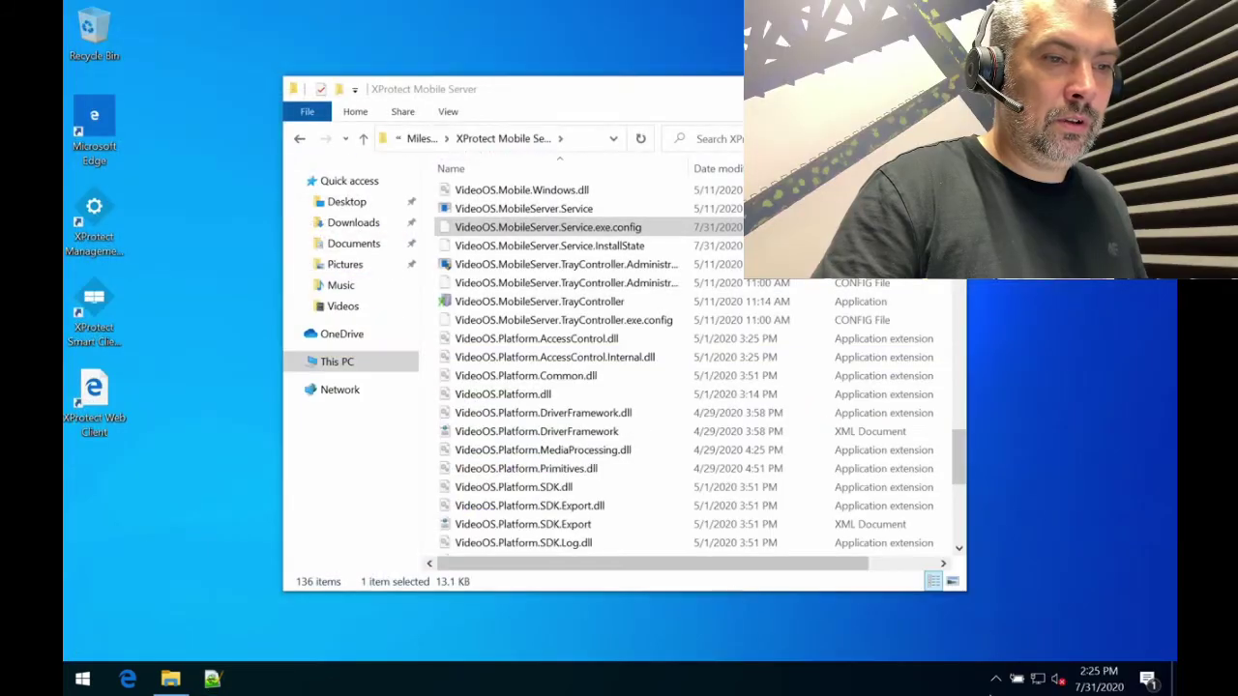
click(996, 681)
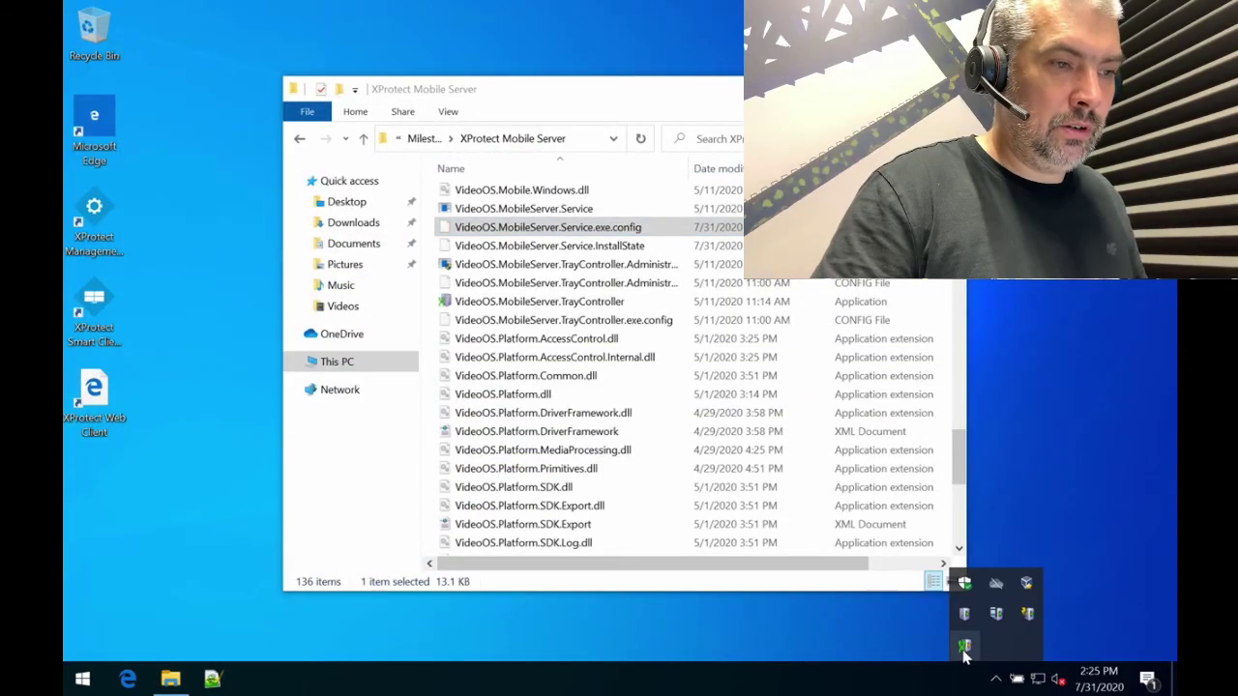
right_click(964, 646)
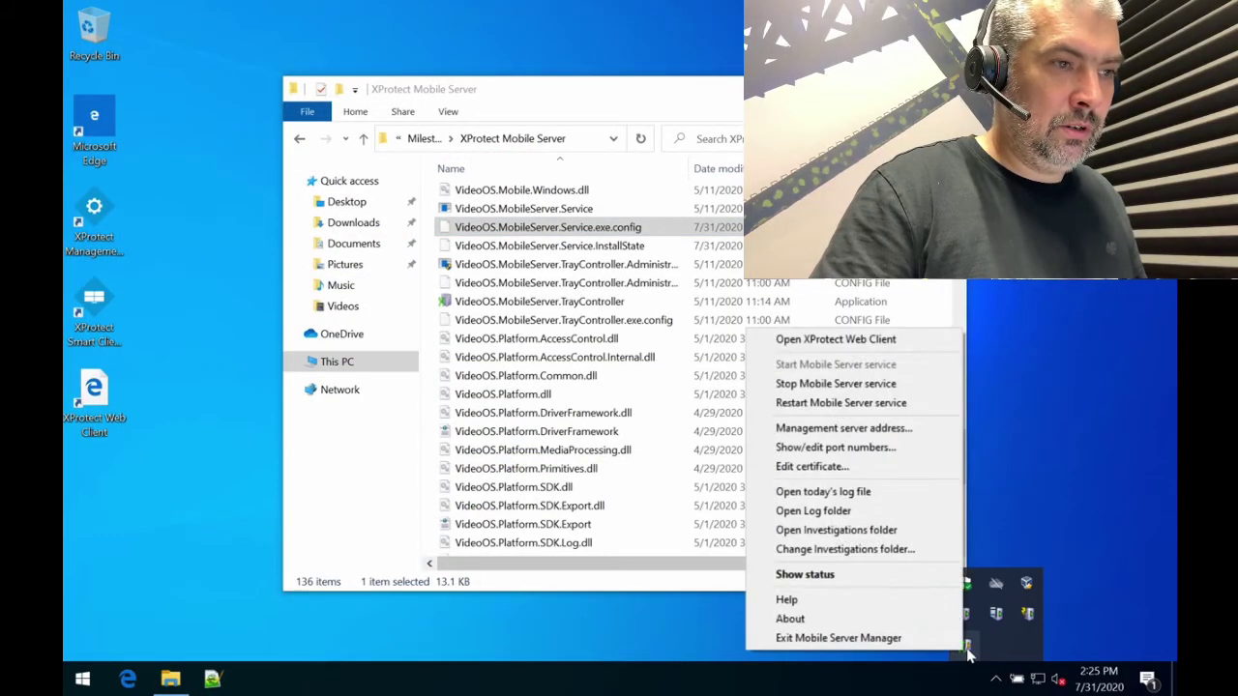
click(899, 404)
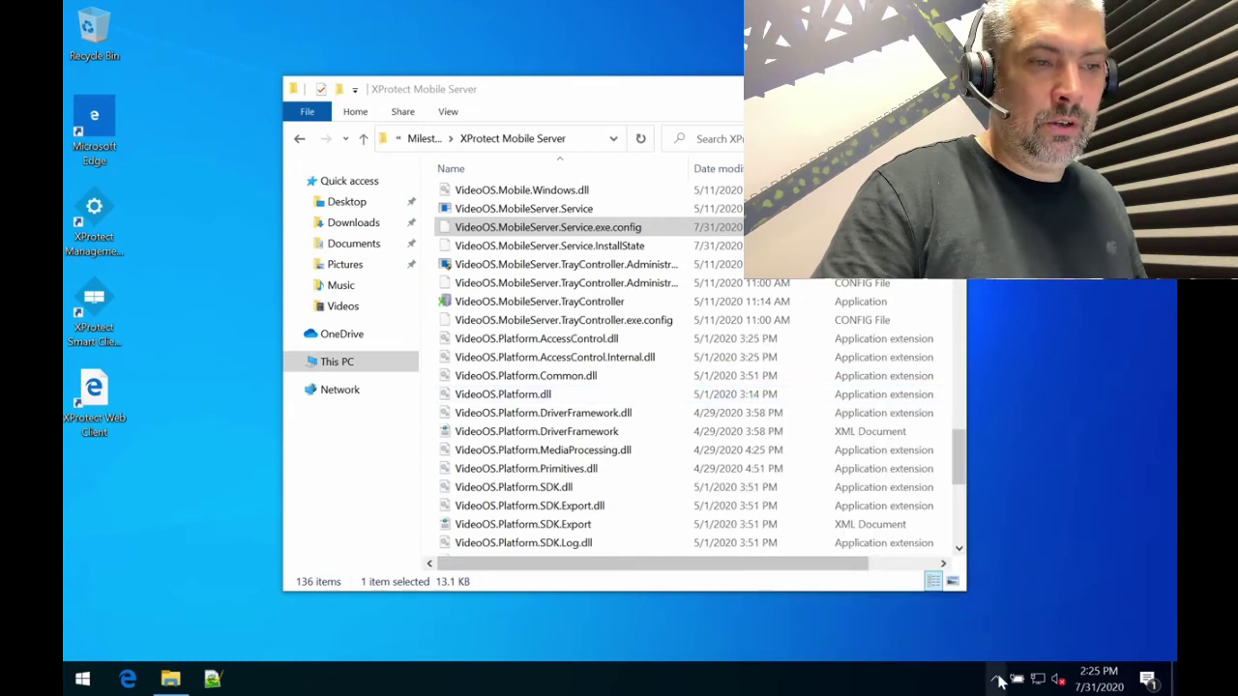
click(996, 680)
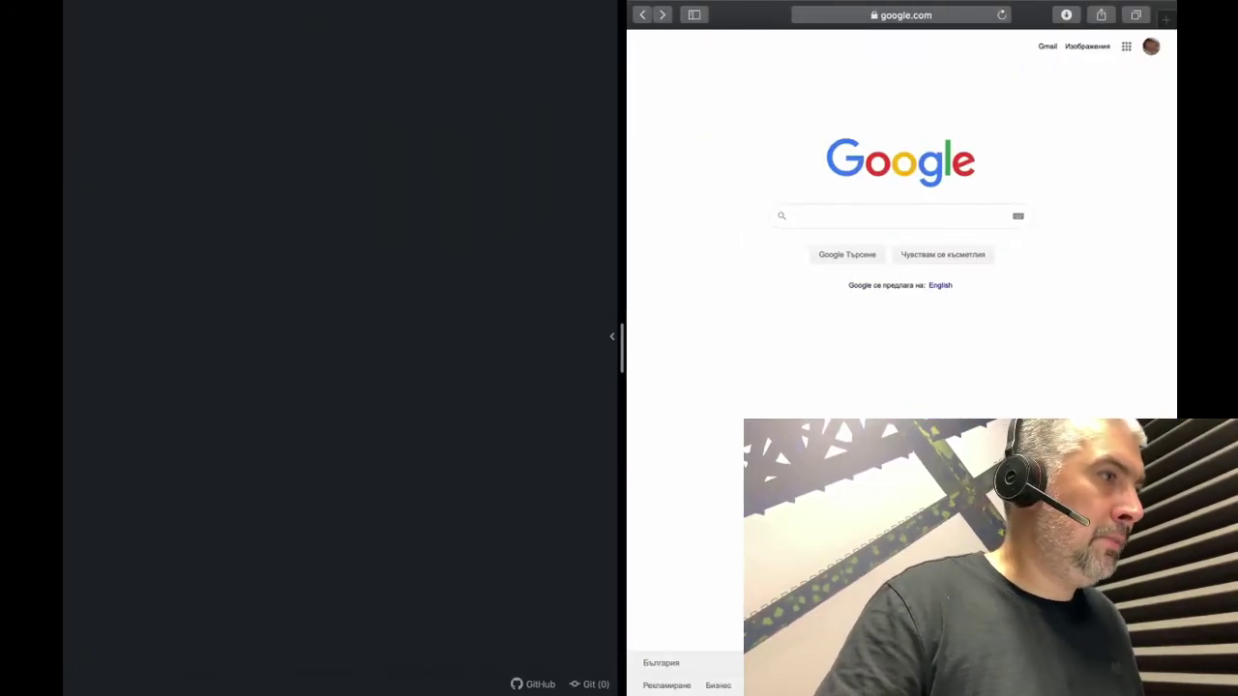
Show Atom's tree view and add the 'web client' folder as a project folder.
click(232, 238)
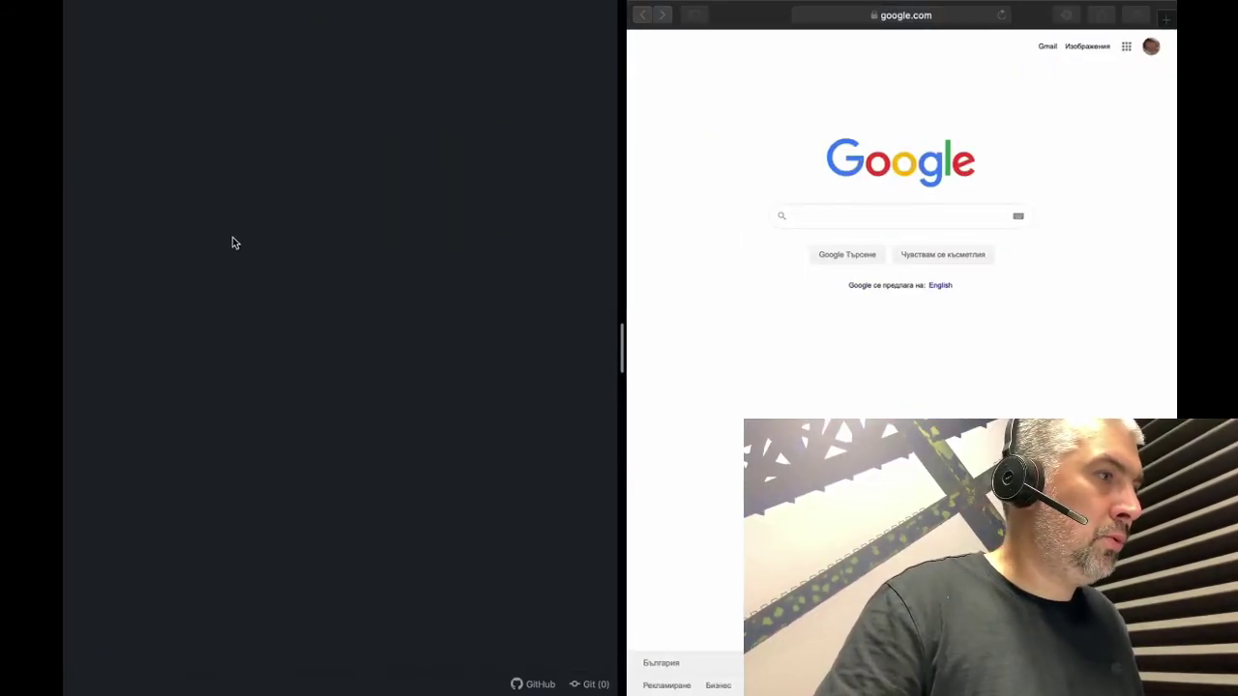
mouse_move(246, 44)
click(222, 8)
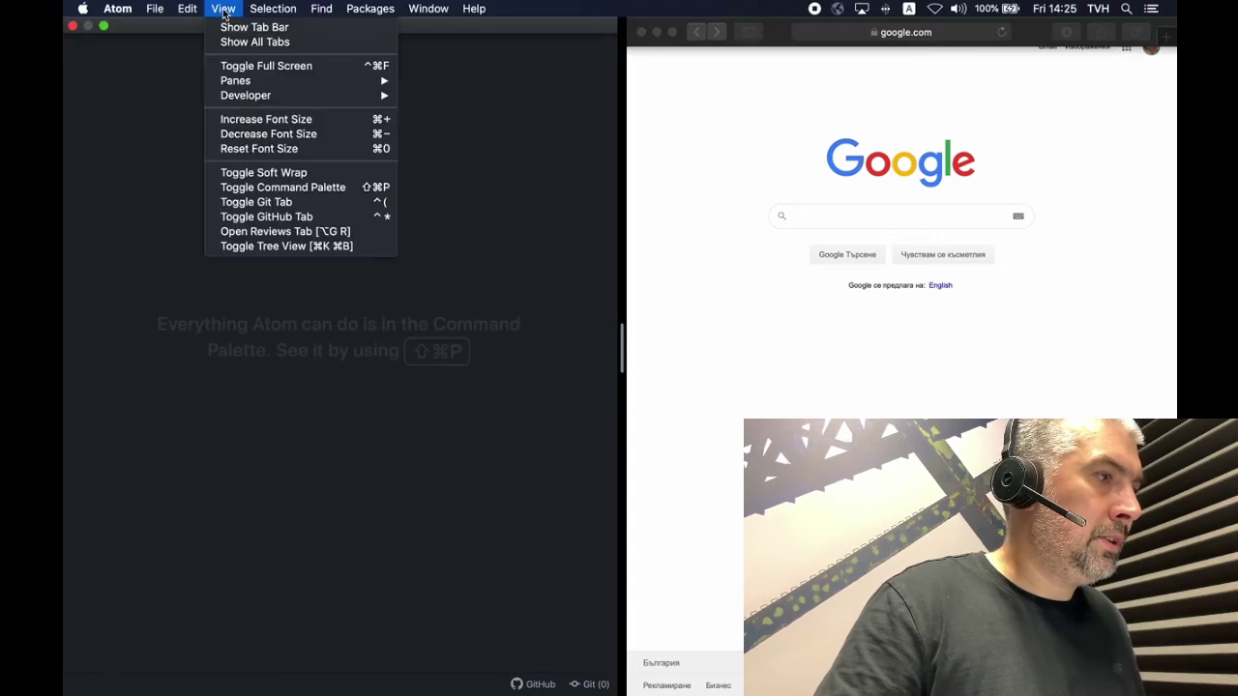
click(295, 255)
right_click(161, 196)
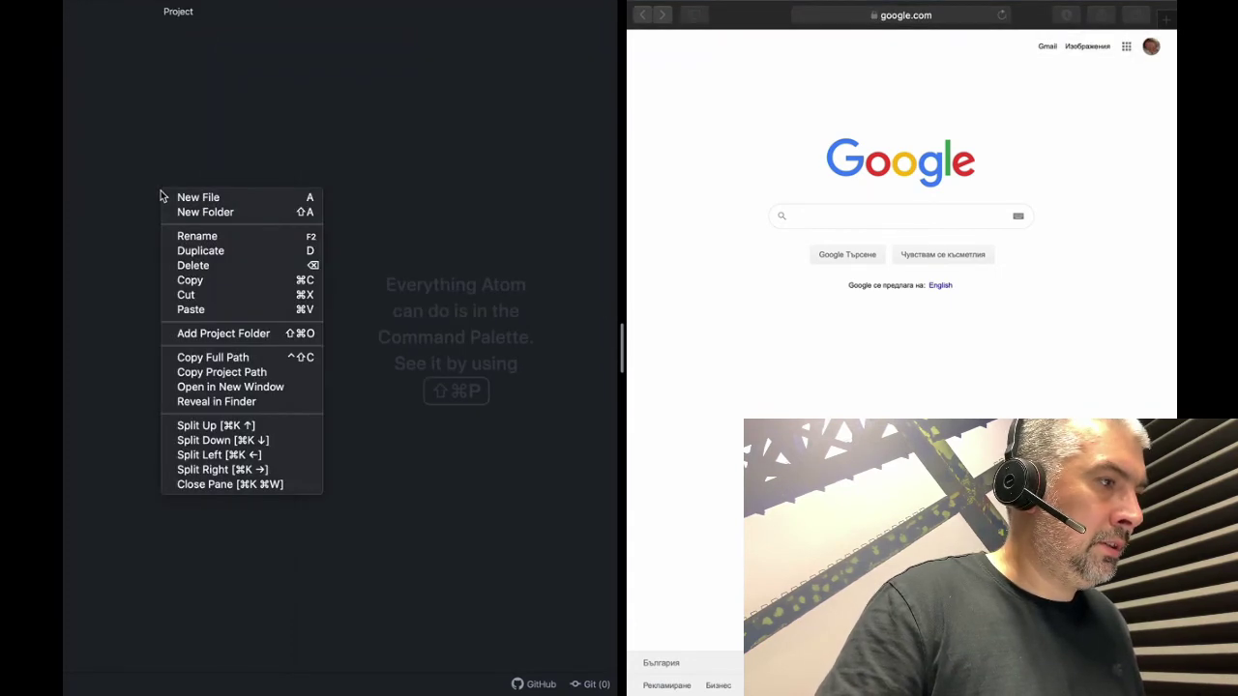
click(223, 332)
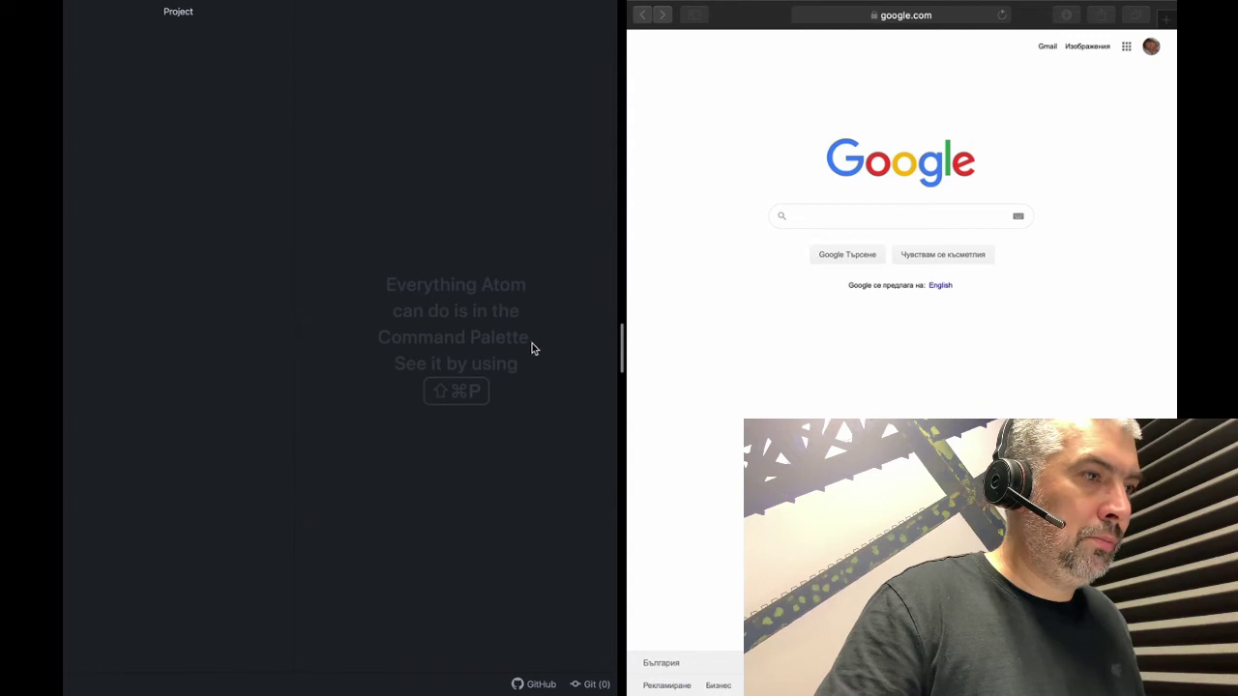
click(456, 151)
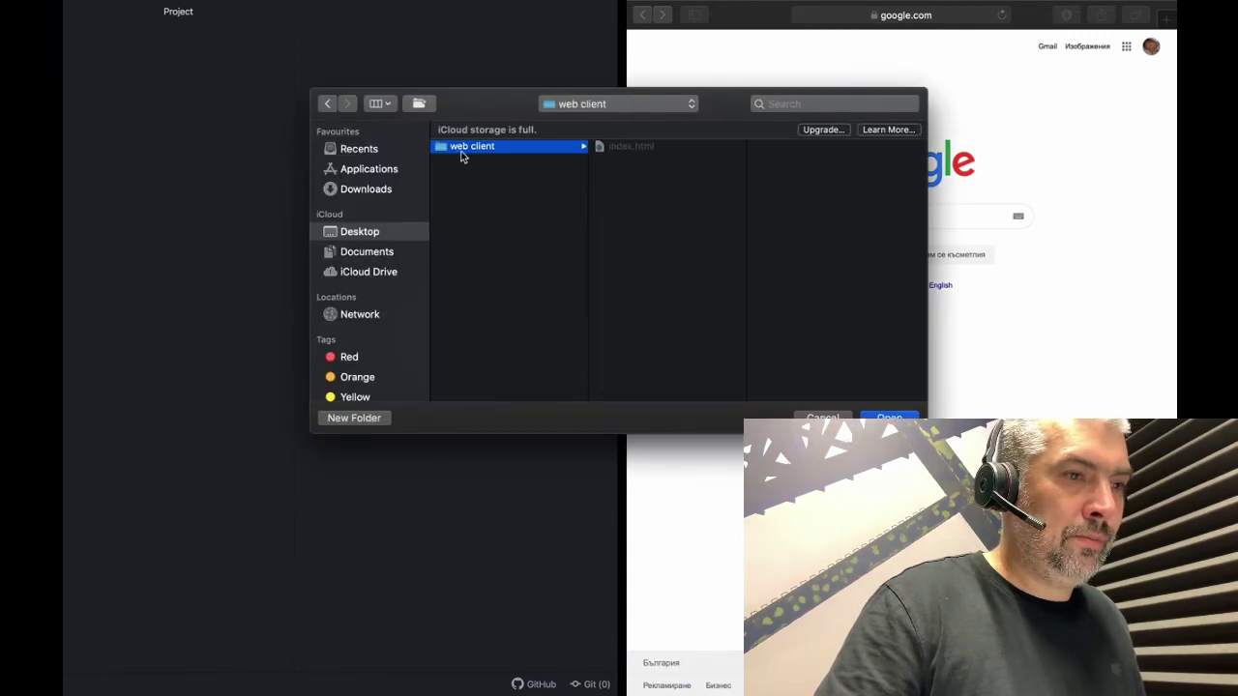
key(Return)
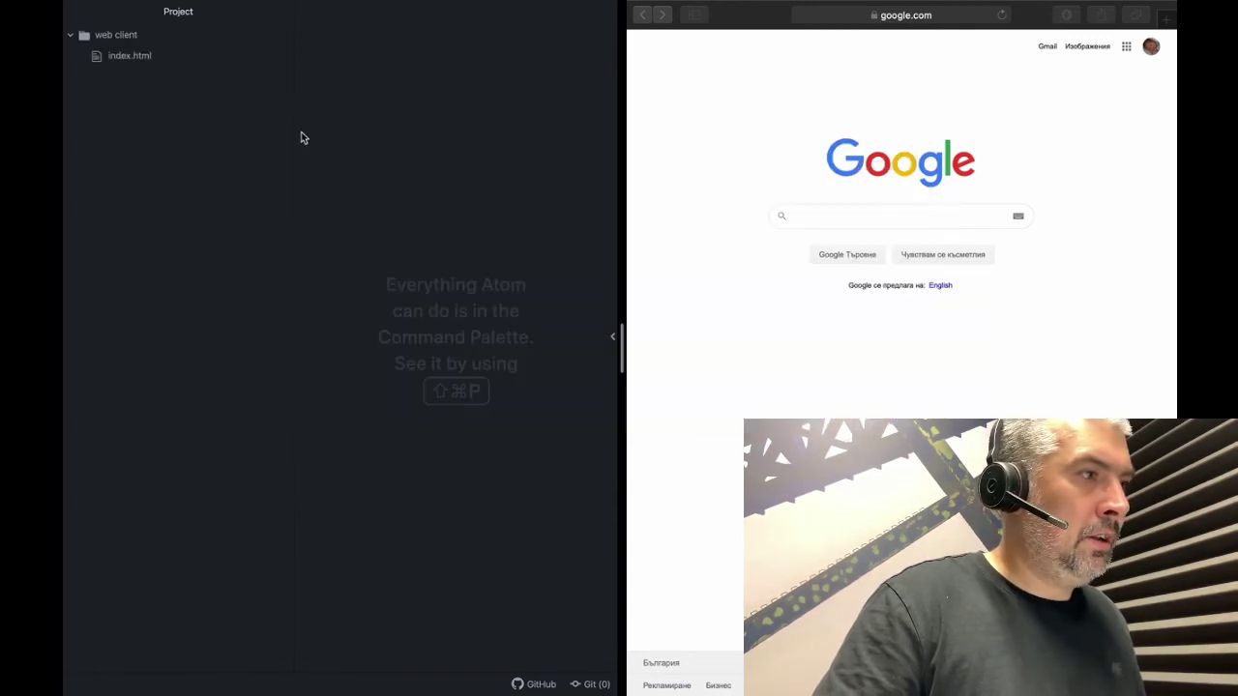
Open index.html, change its title to 'The best Web Client', and save the file.
double_click(132, 56)
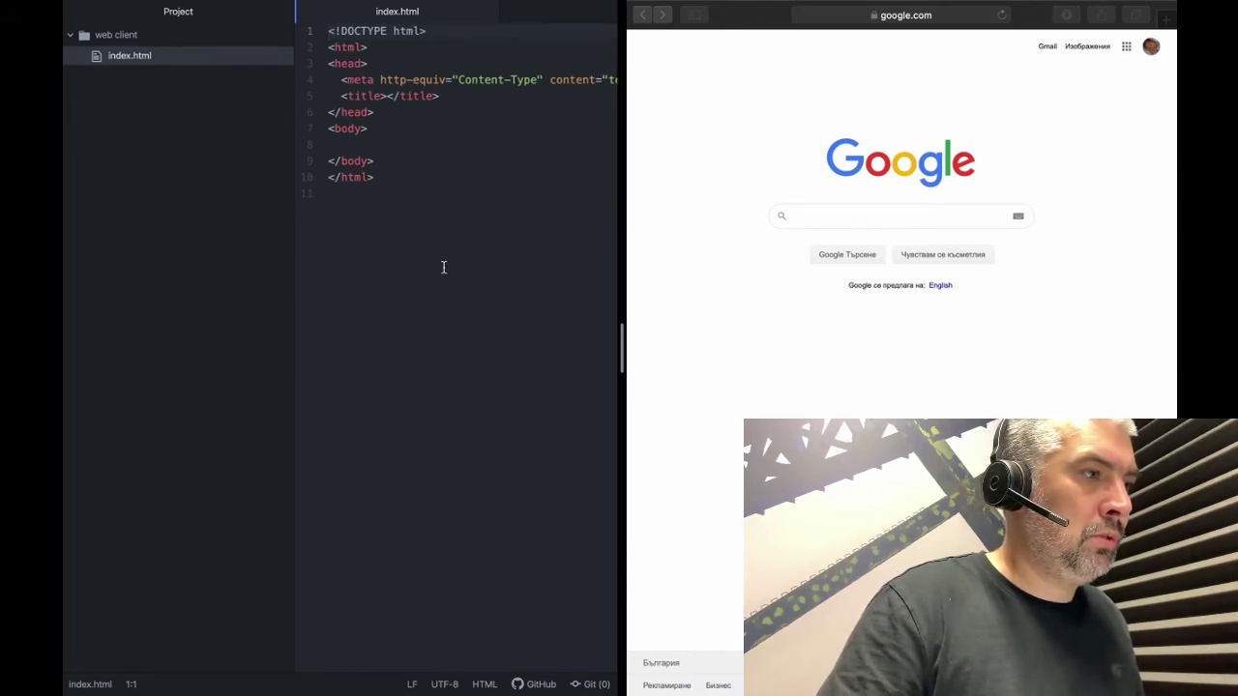
drag(292, 226, 198, 217)
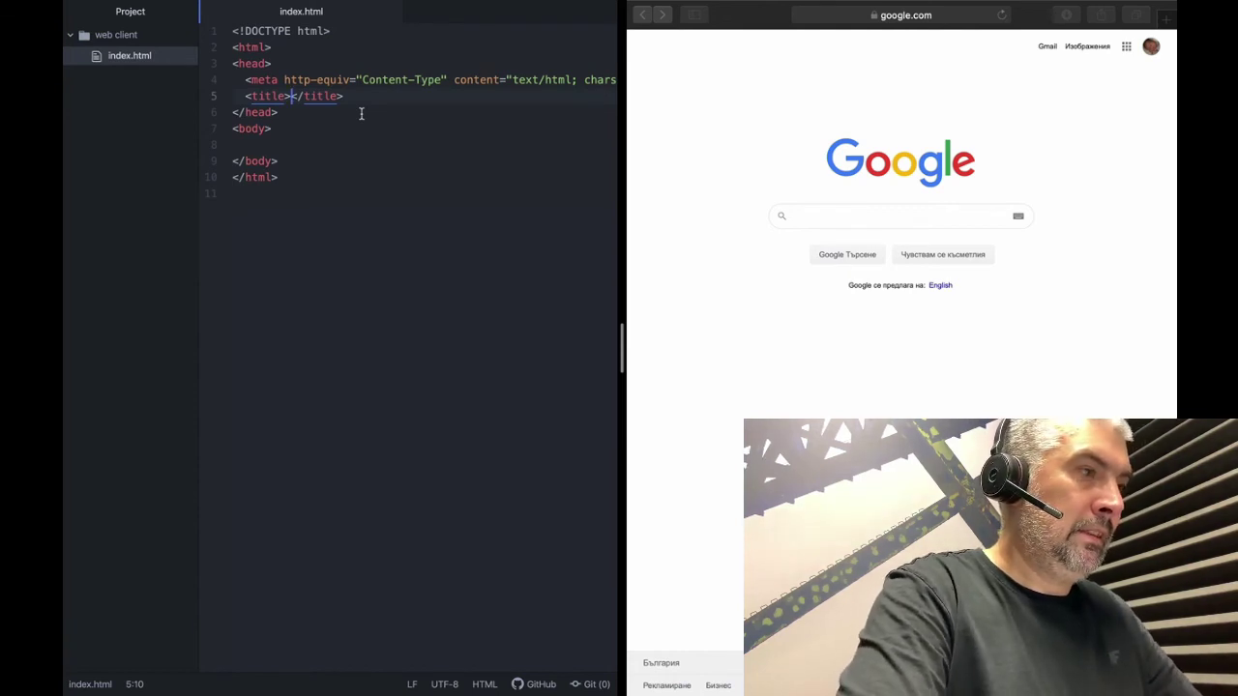
text(The best )
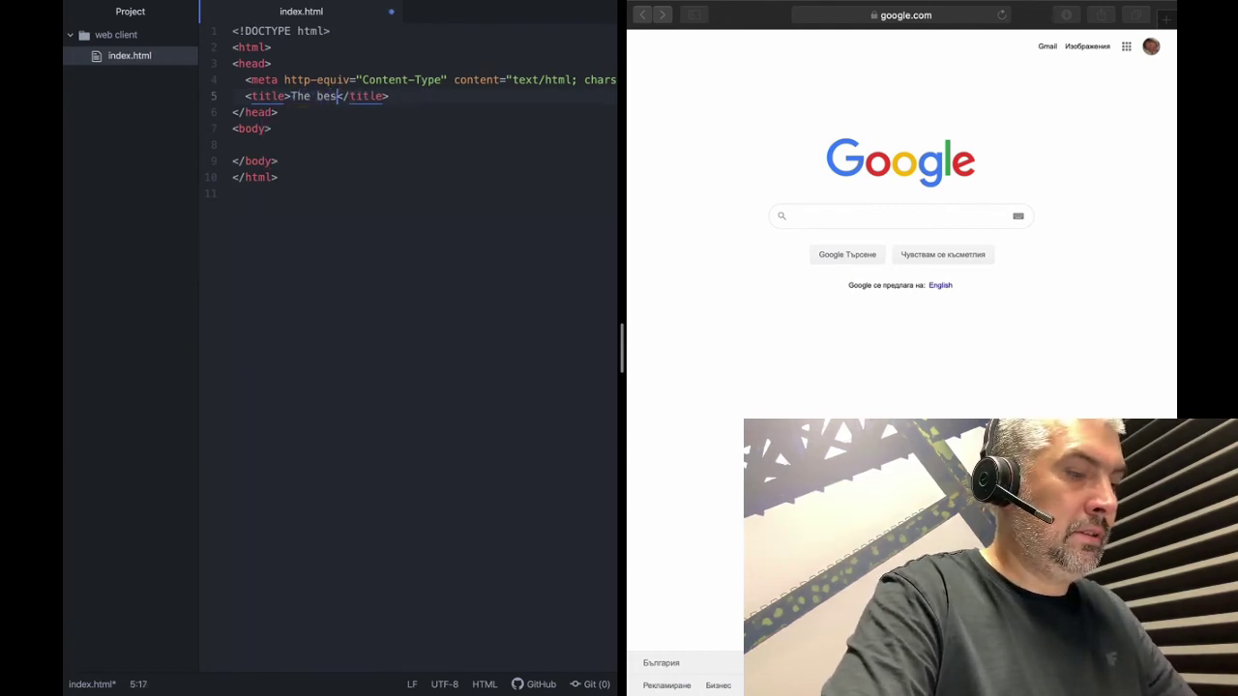
text(Web Client)
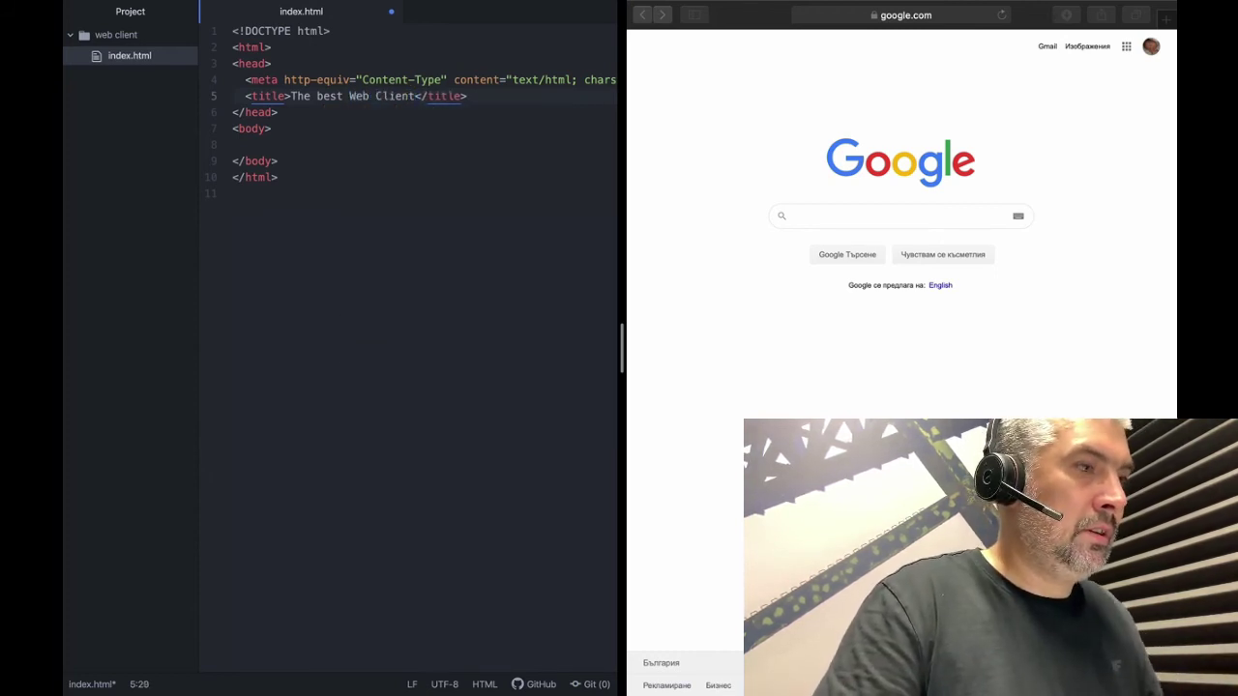
key(super+s)
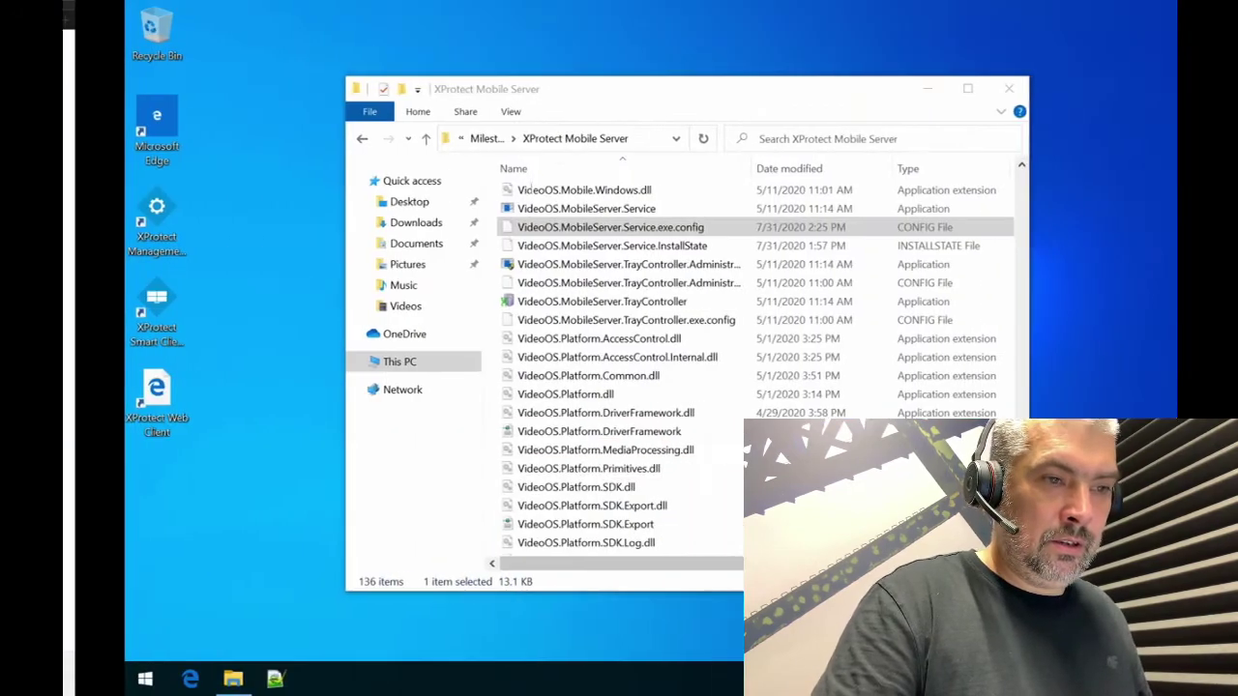
click(981, 667)
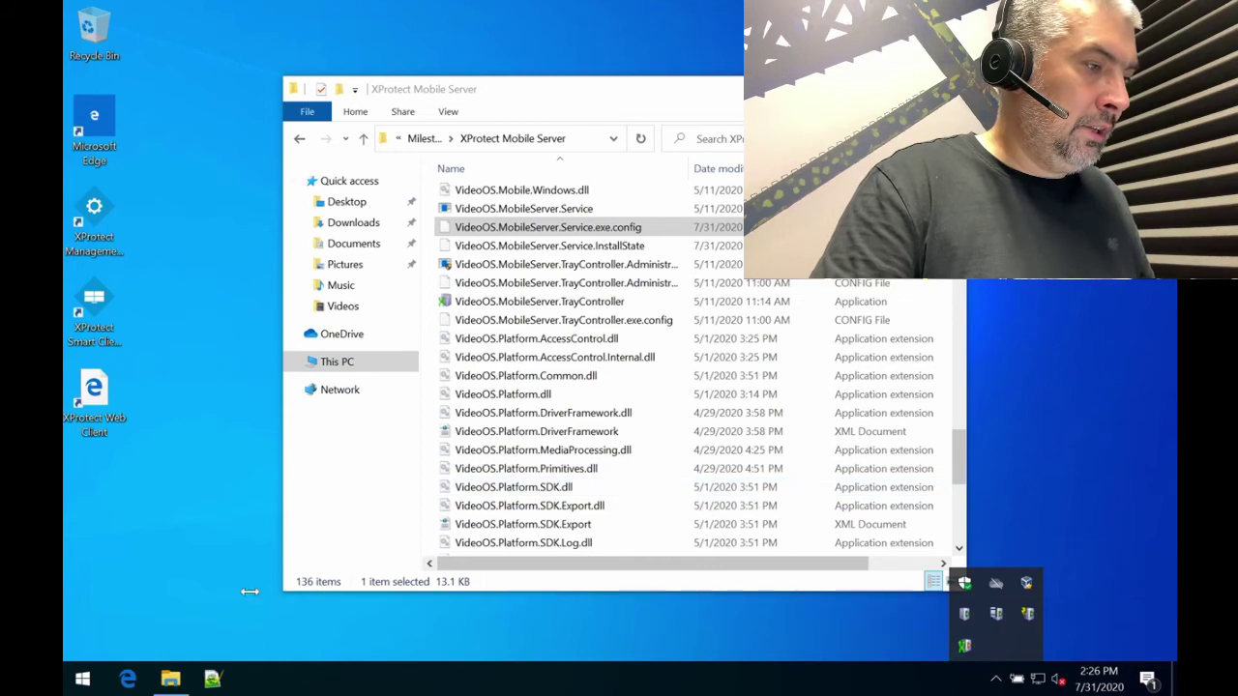
Open the XProtect Web Client in Edge at localhost:8081/index.html from the Mobile Server Manager tray menu.
click(128, 679)
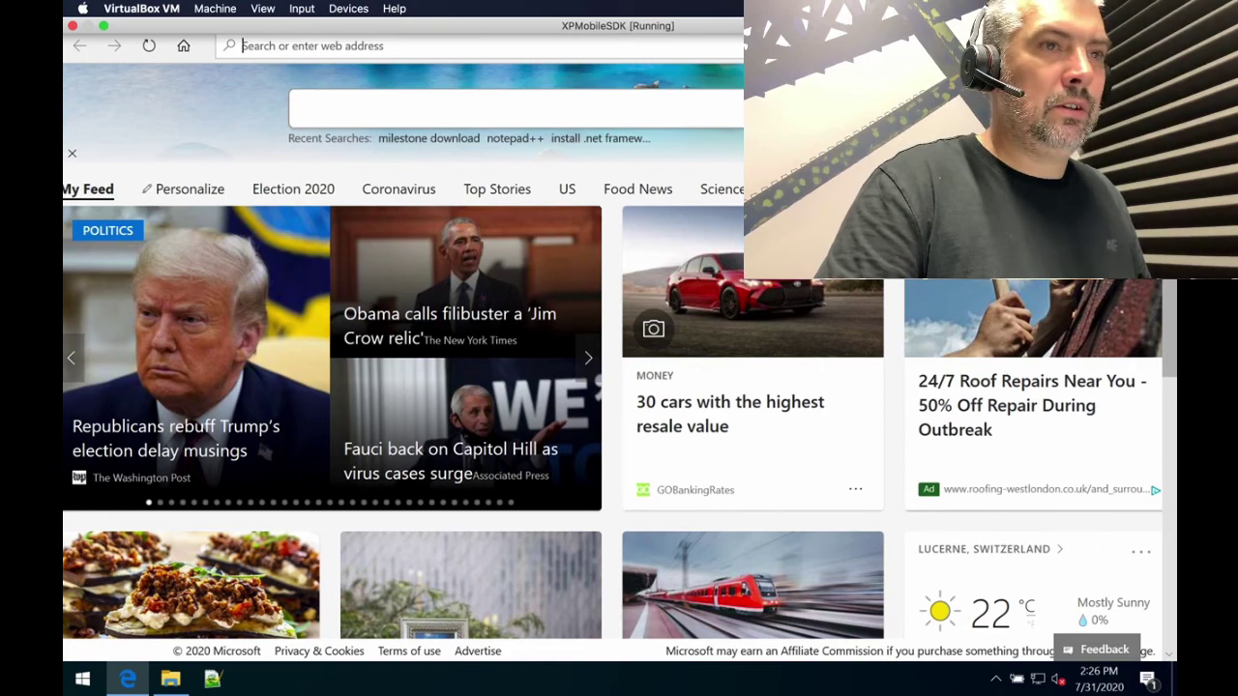
click(1156, 14)
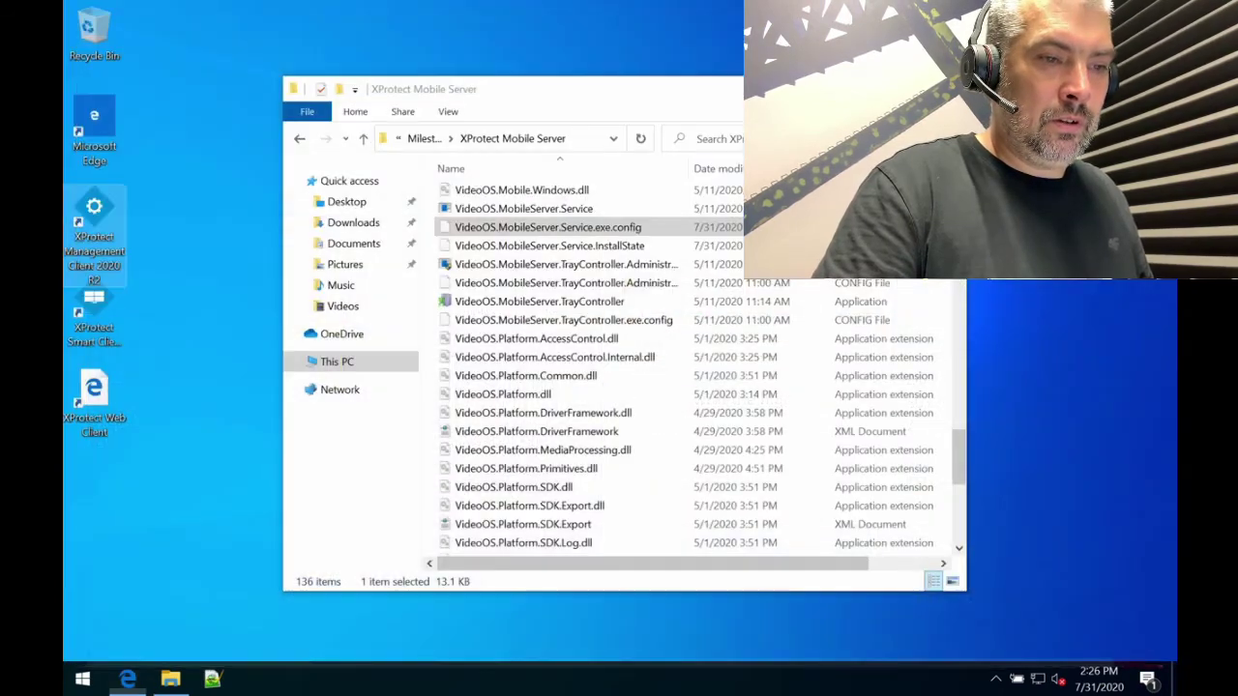
click(996, 676)
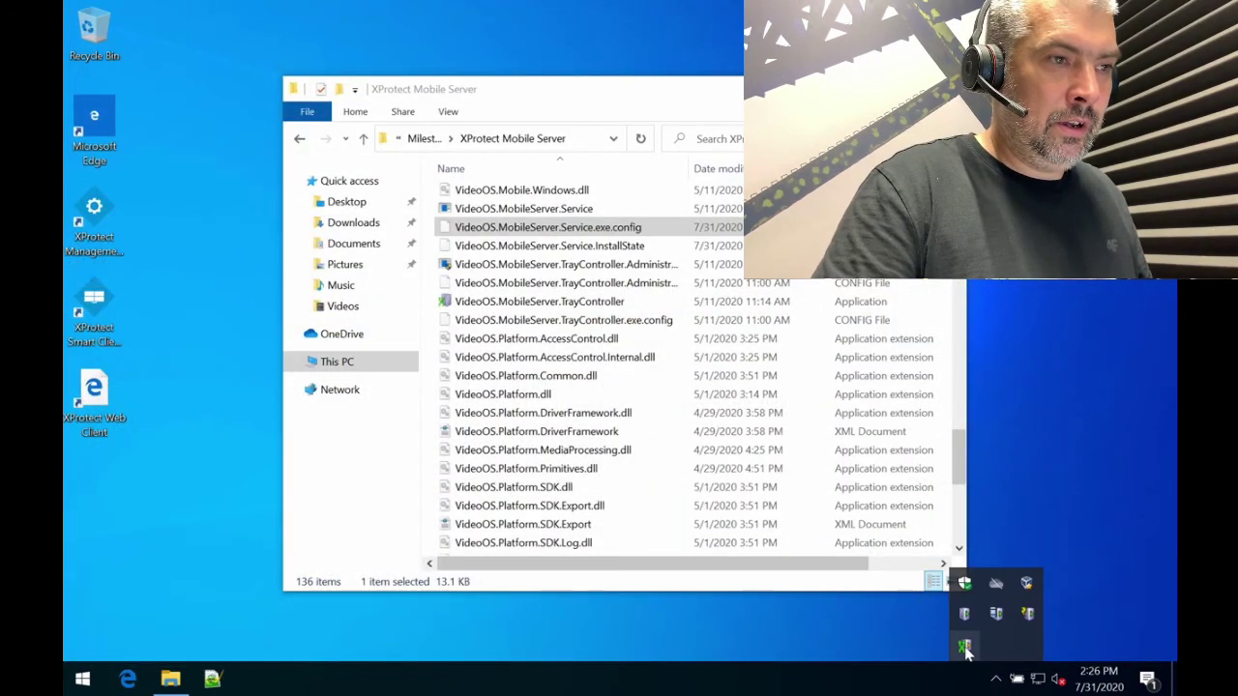
right_click(965, 650)
click(866, 337)
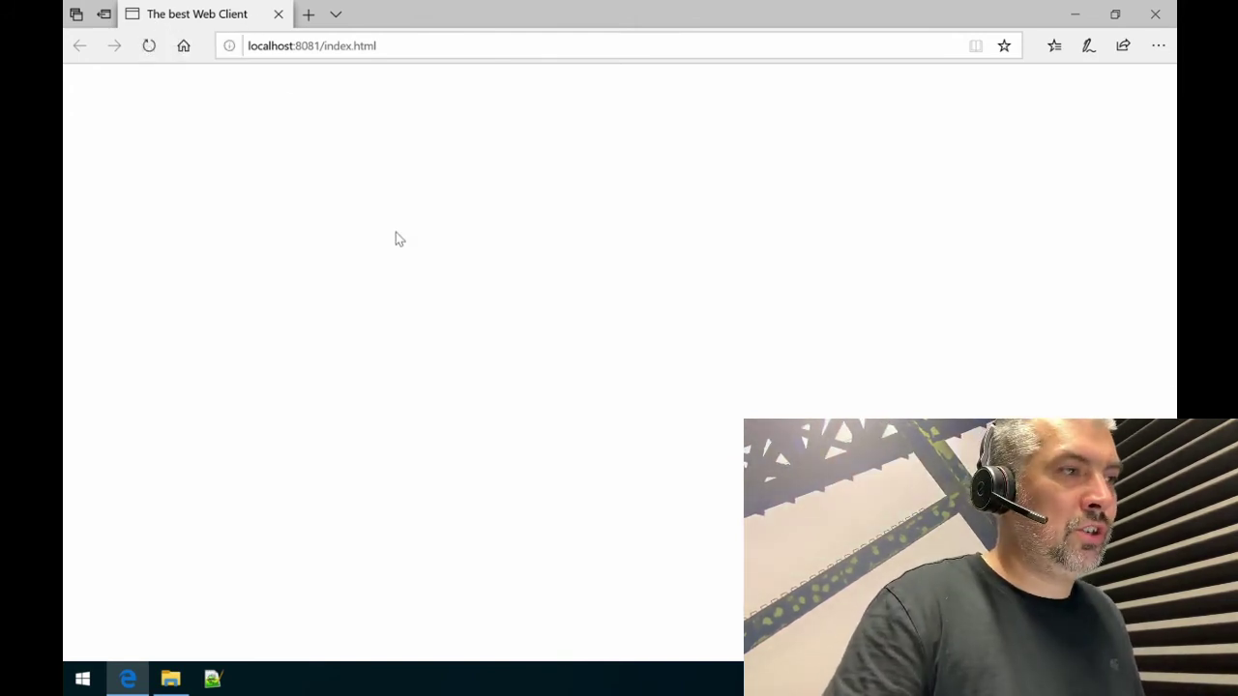
key(ctrl+Left)
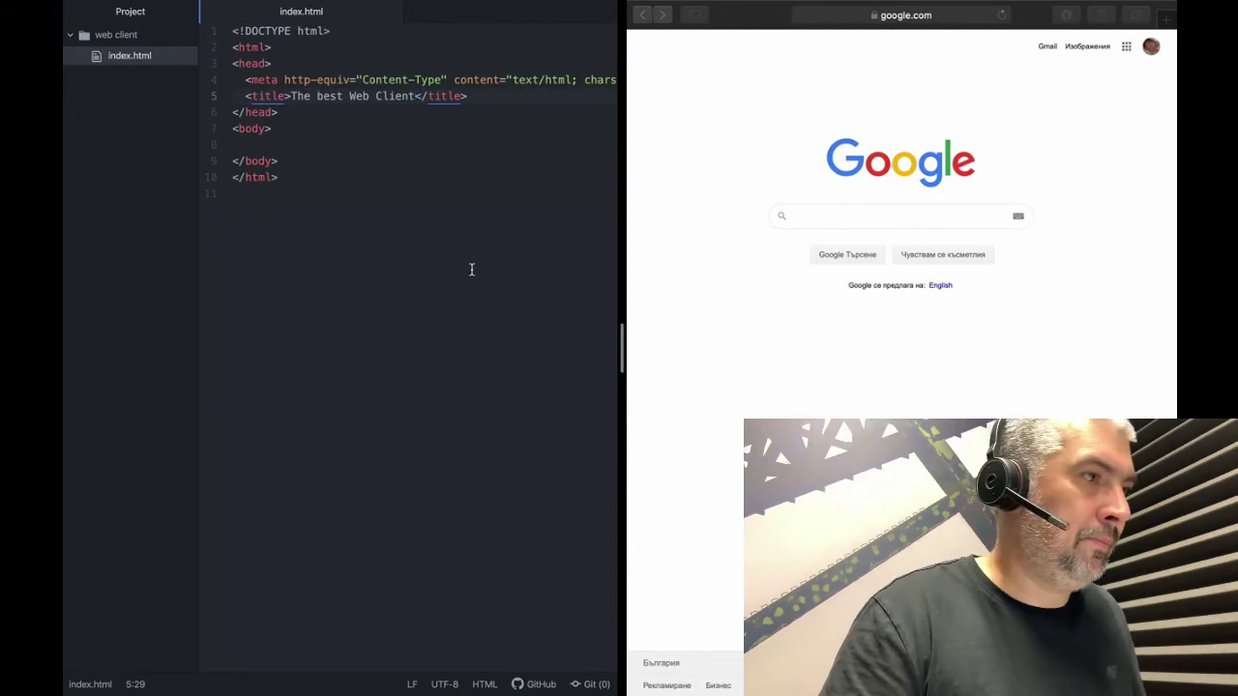